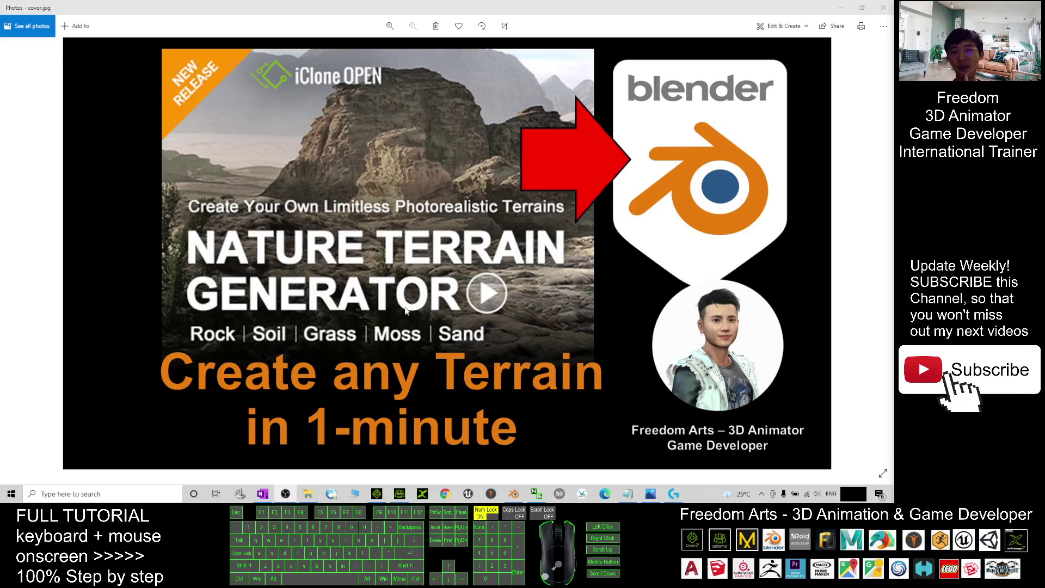
Switch to iClone 7, open the Nature Terrain Generator plugin and place its window to one side of the viewport
left_click(377, 493)
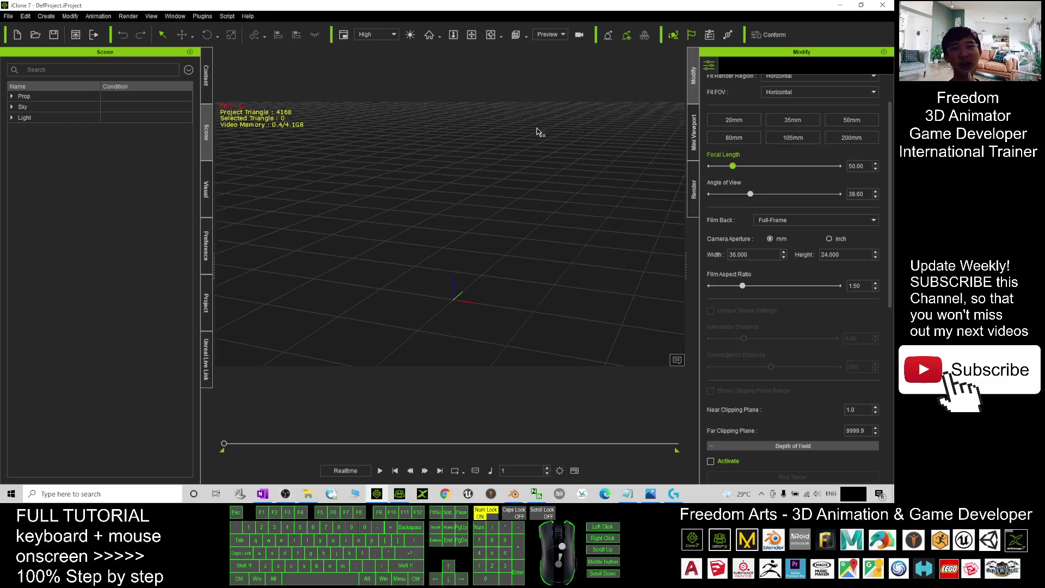
scroll(505, 182, "up", 1)
scroll(506, 227, "down", 1)
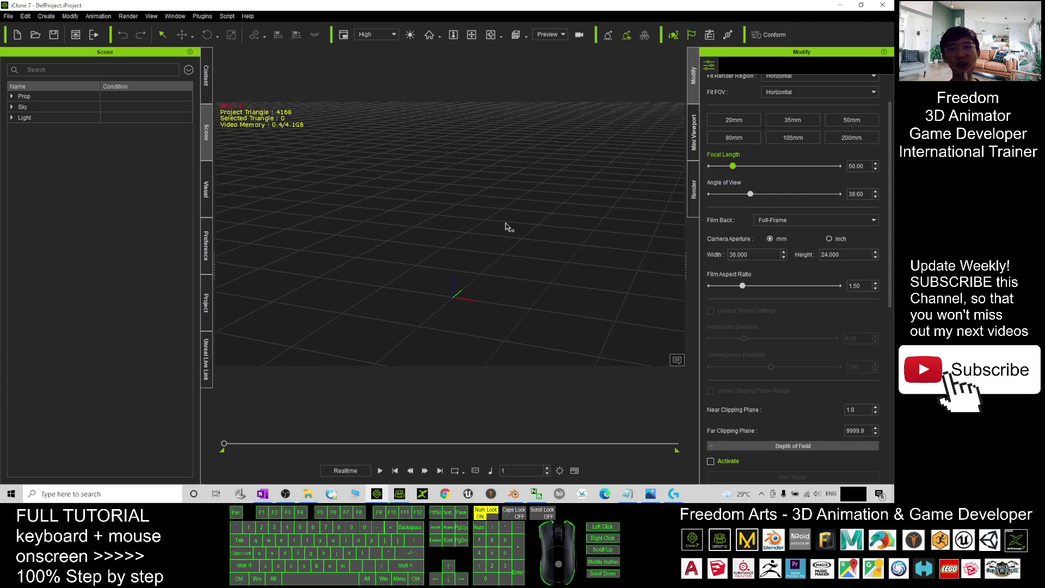
key("c")
left_click_drag(507, 226, 457, 228)
left_click(197, 16)
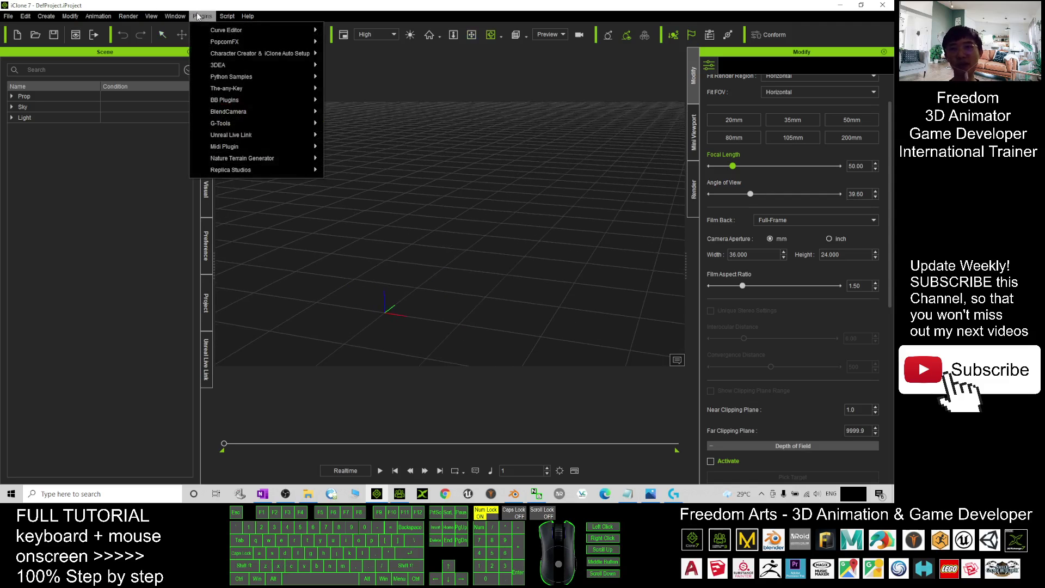
mouse_move(242, 158)
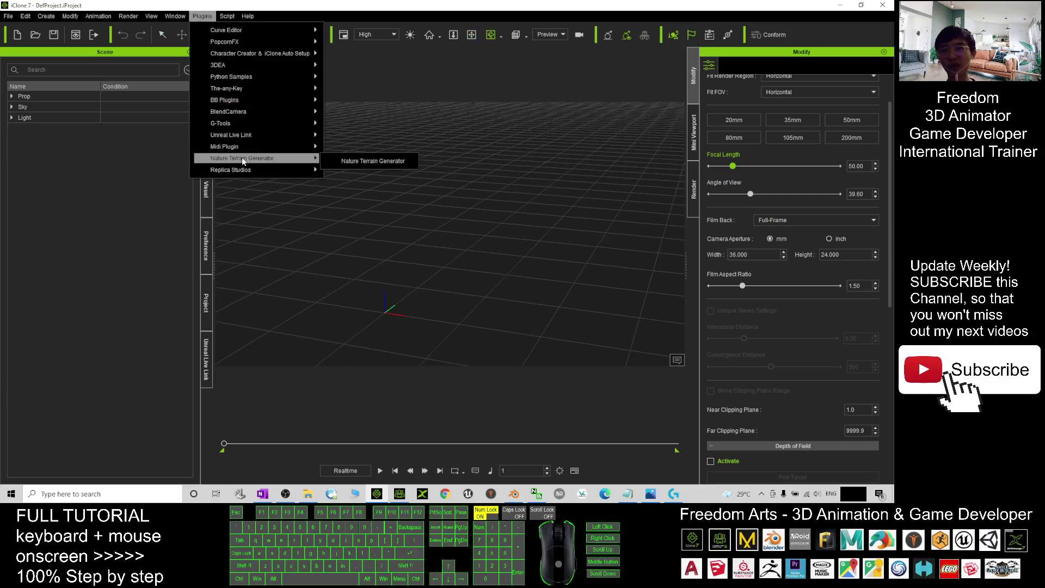
left_click(342, 159)
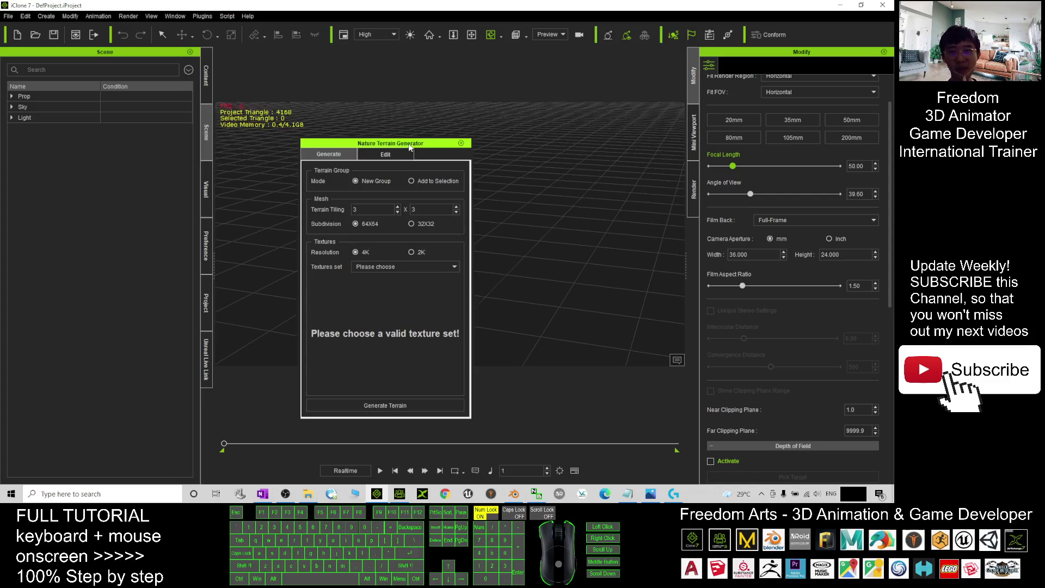
left_click_drag(410, 147, 569, 100)
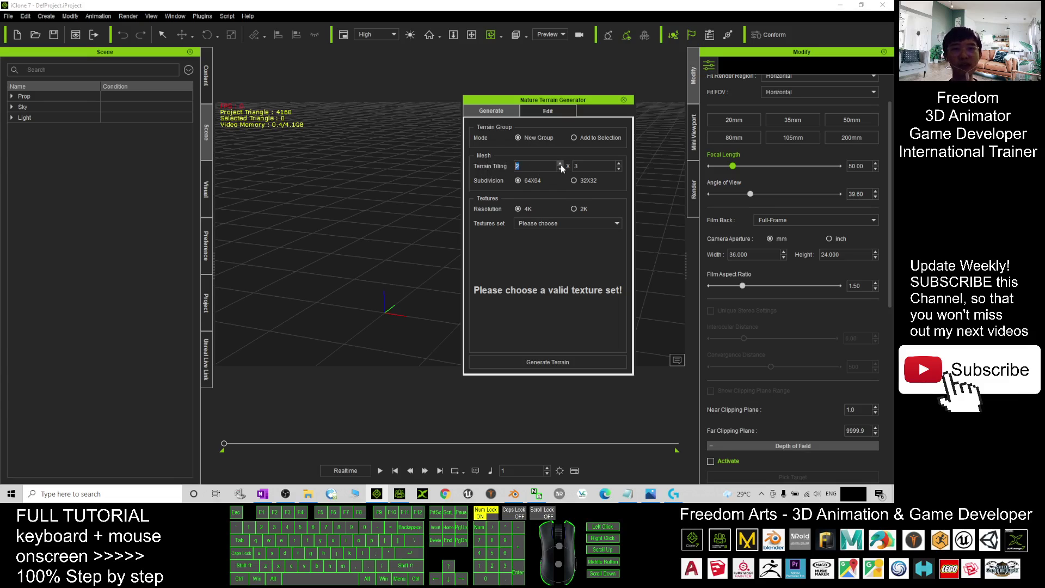
Configure the new terrain with 3 x 3 tiling, 32X32 subdivision and 2K texture resolution
left_click(603, 166)
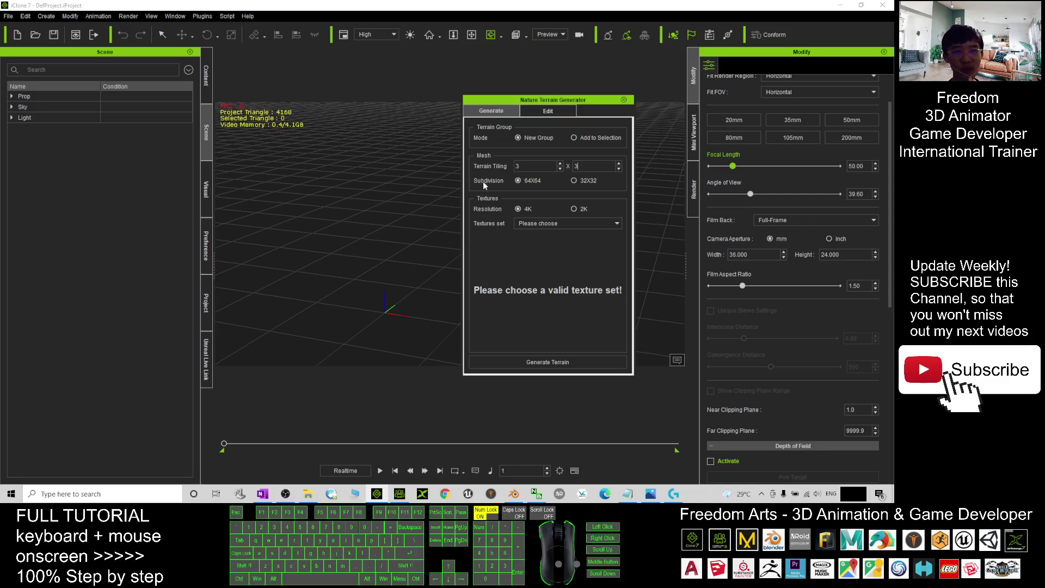
left_click(575, 182)
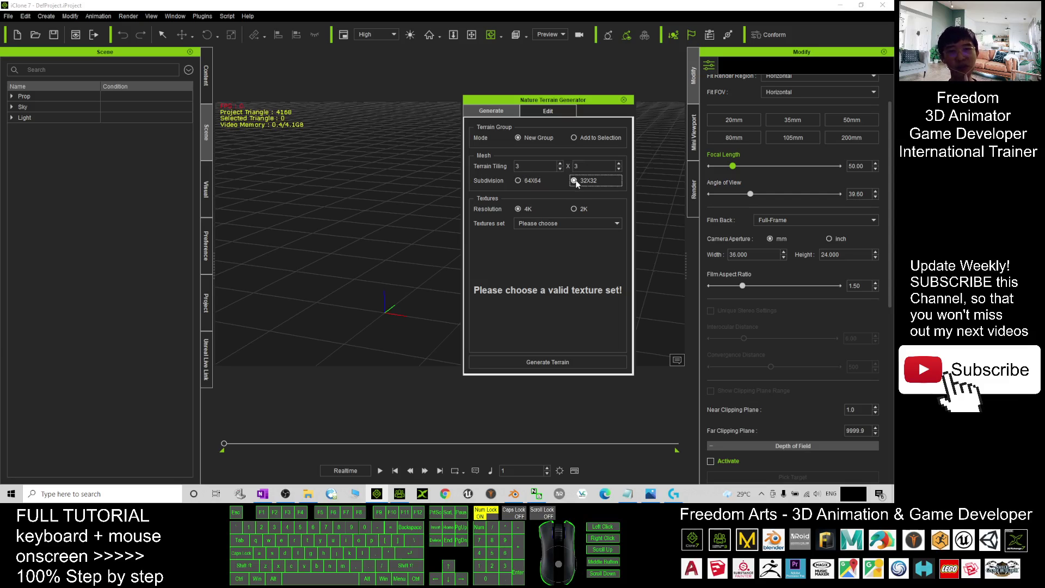
left_click(574, 209)
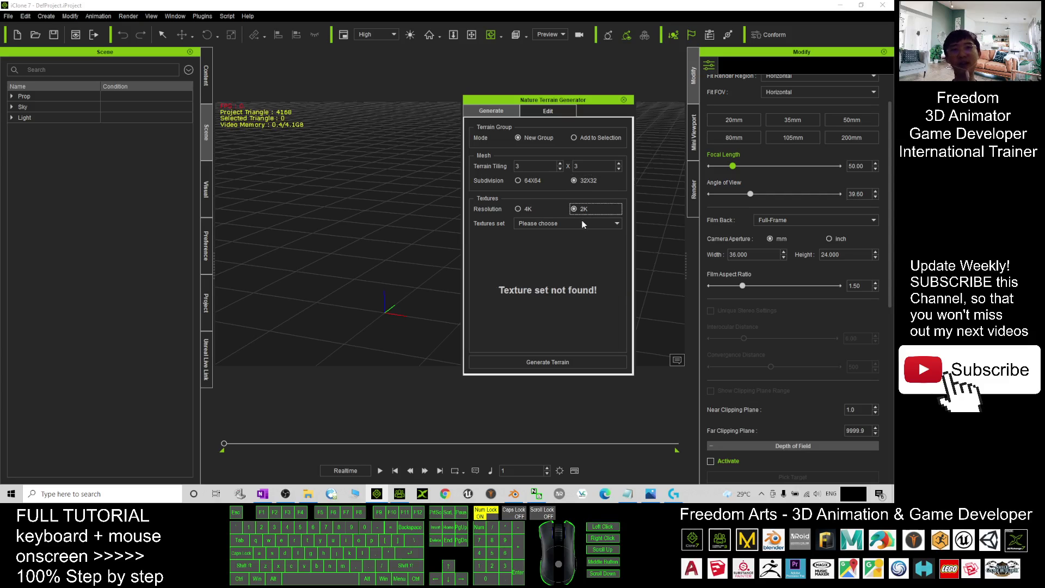
Preview texture sets 04 and 03, choose set 02, and generate the terrain
left_click(534, 223)
left_click(541, 243)
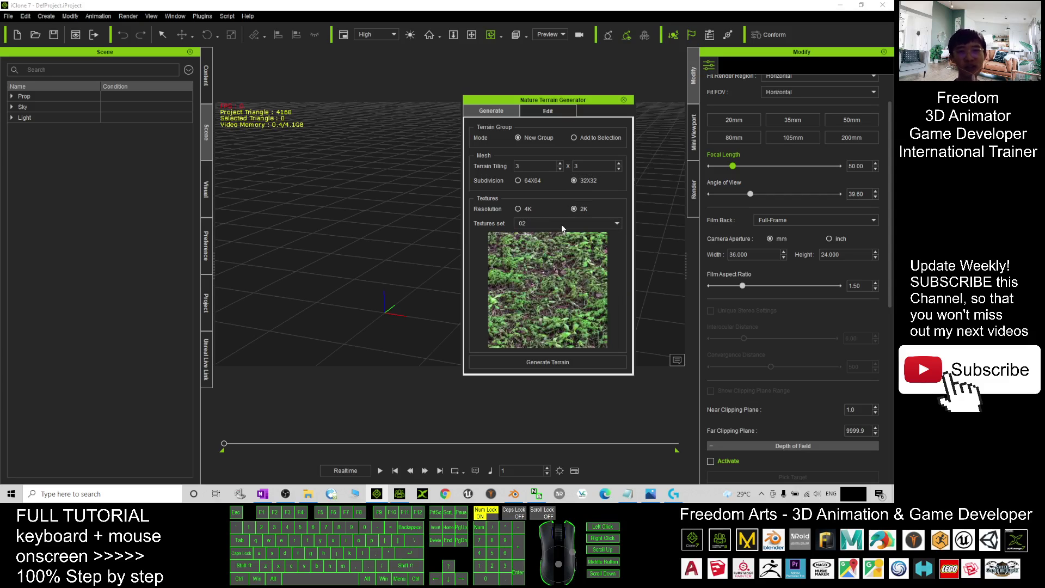
left_click(562, 225)
left_click(545, 261)
left_click(555, 224)
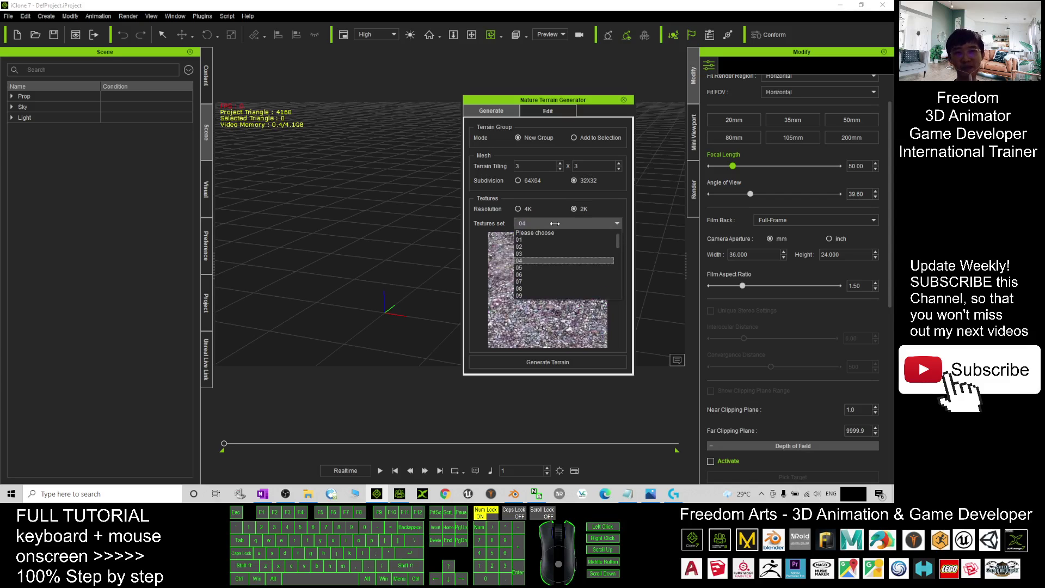
left_click(542, 253)
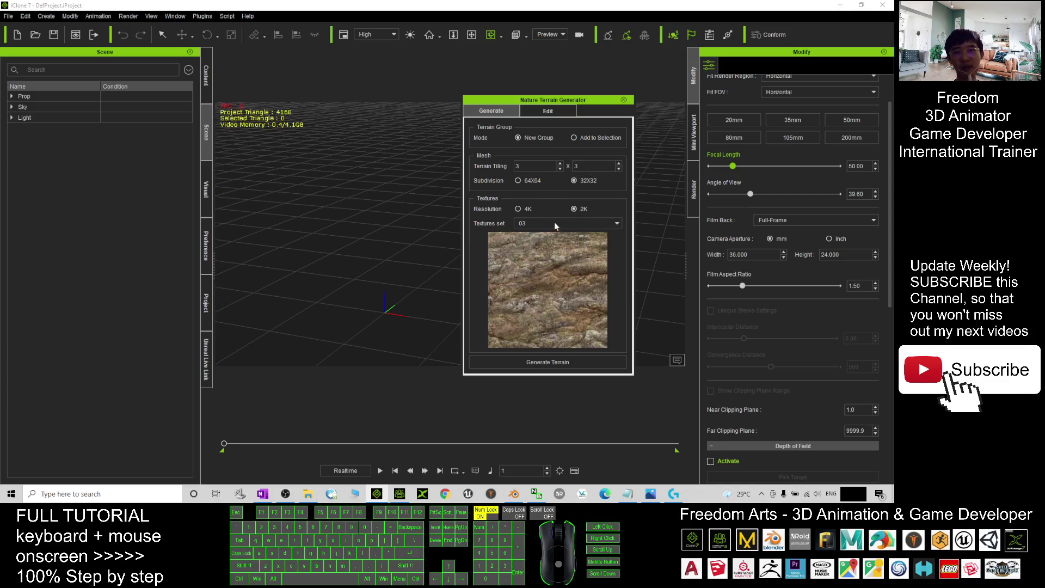
left_click(554, 224)
left_click(534, 247)
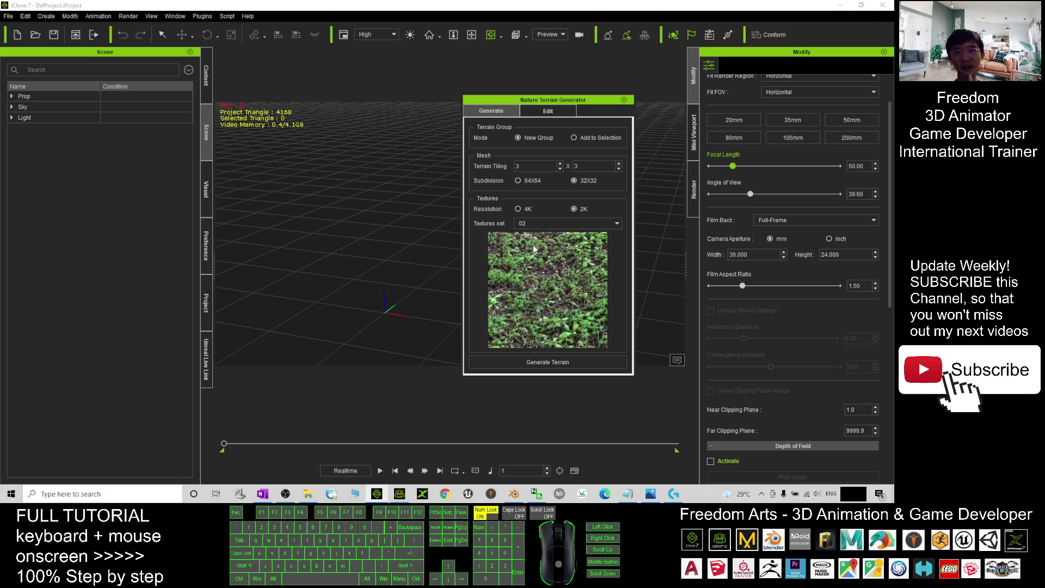
left_click(518, 361)
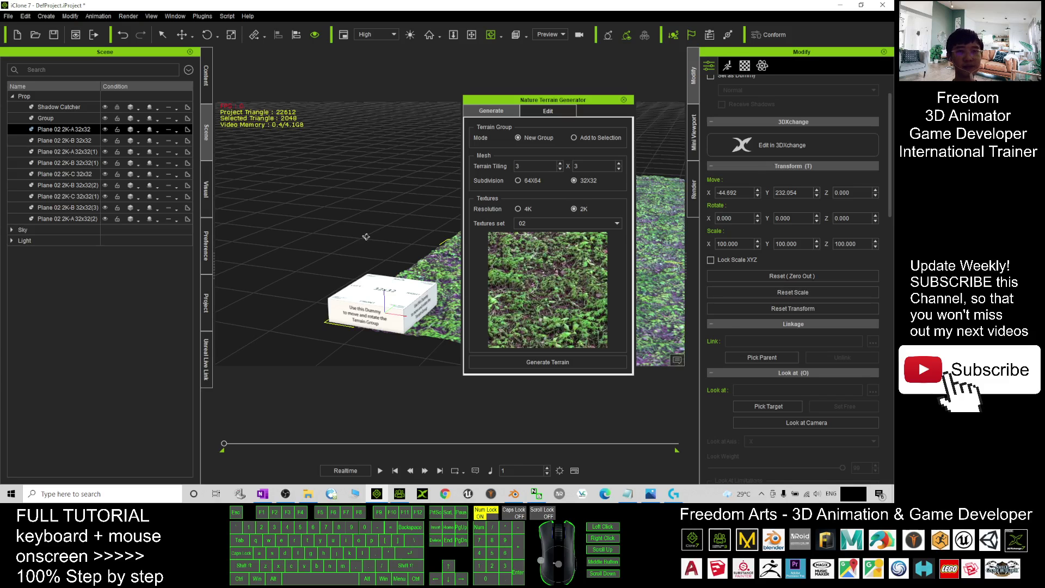
Move the generator window clear of the viewport and examine the whole generated terrain from several angles
left_click_drag(539, 101, 777, 127)
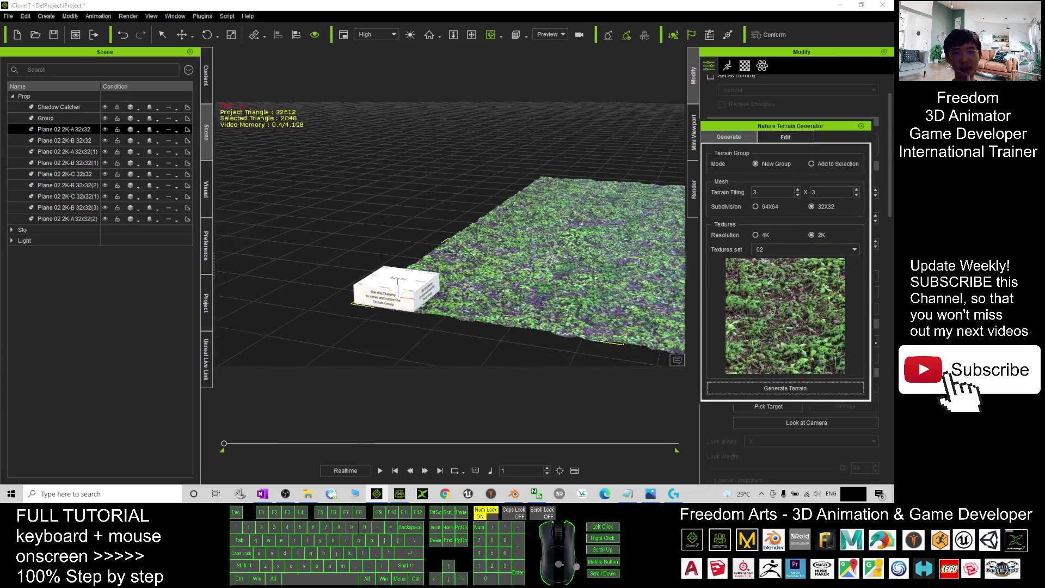
scroll(474, 253, "down", 5)
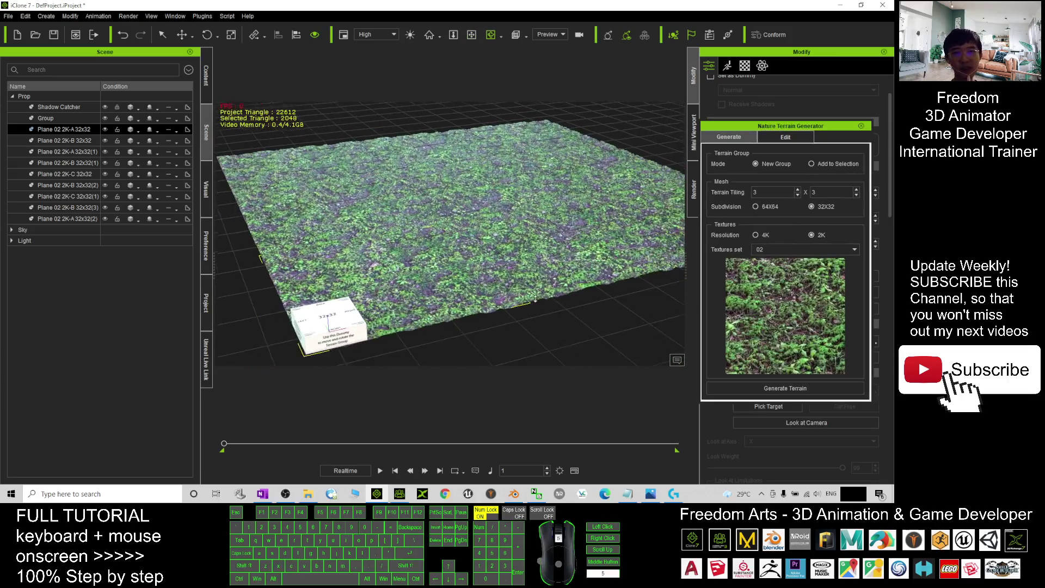
left_click_drag(535, 298, 338, 250)
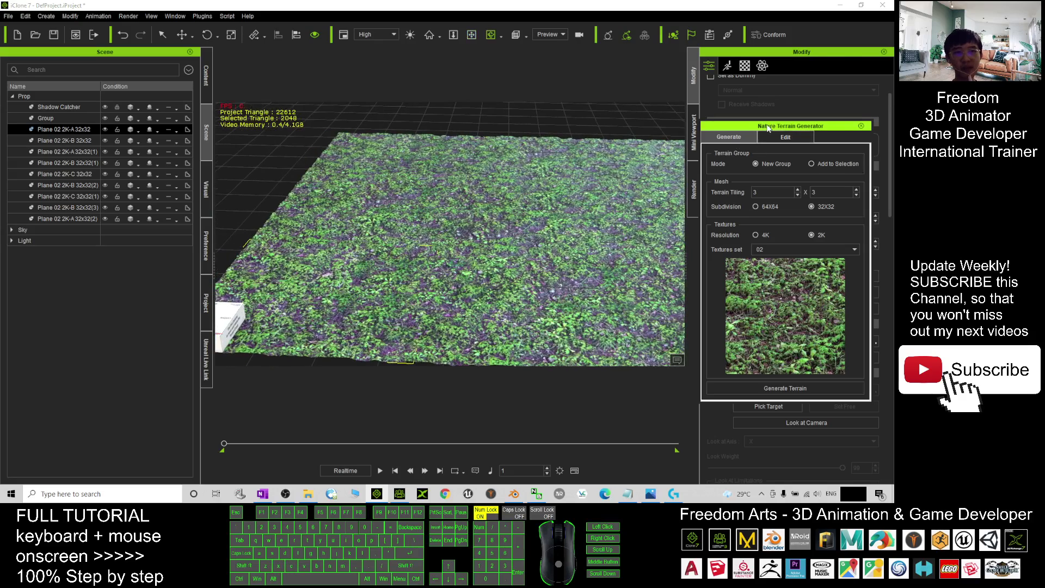
mouse_move(768, 128)
left_mouse_down()
mouse_move(312, 127)
mouse_move(771, 117)
left_mouse_up()
scroll(420, 217, "down", 2)
key("x")
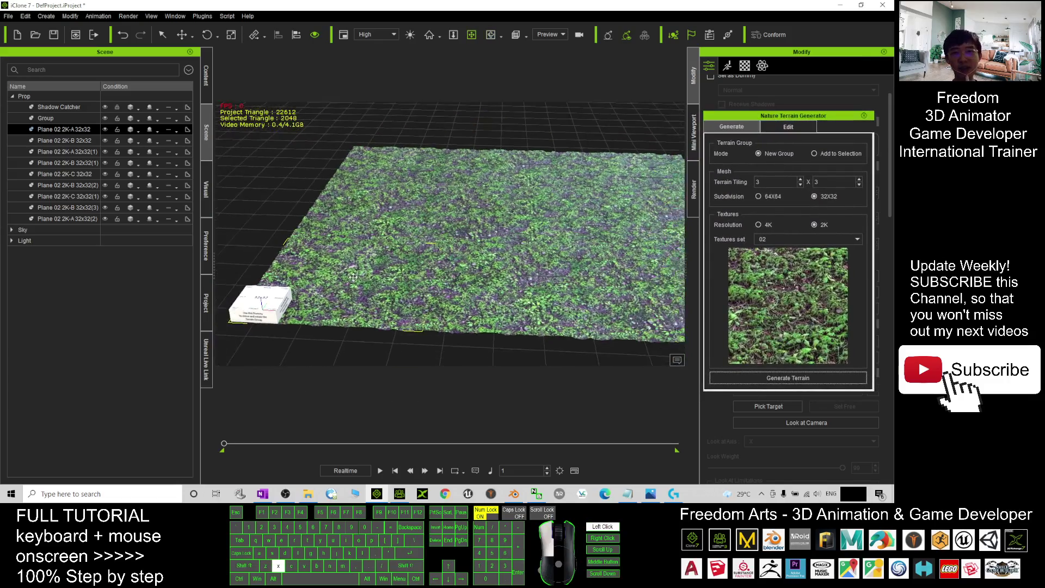
key("c")
left_click_drag(444, 227, 687, 148)
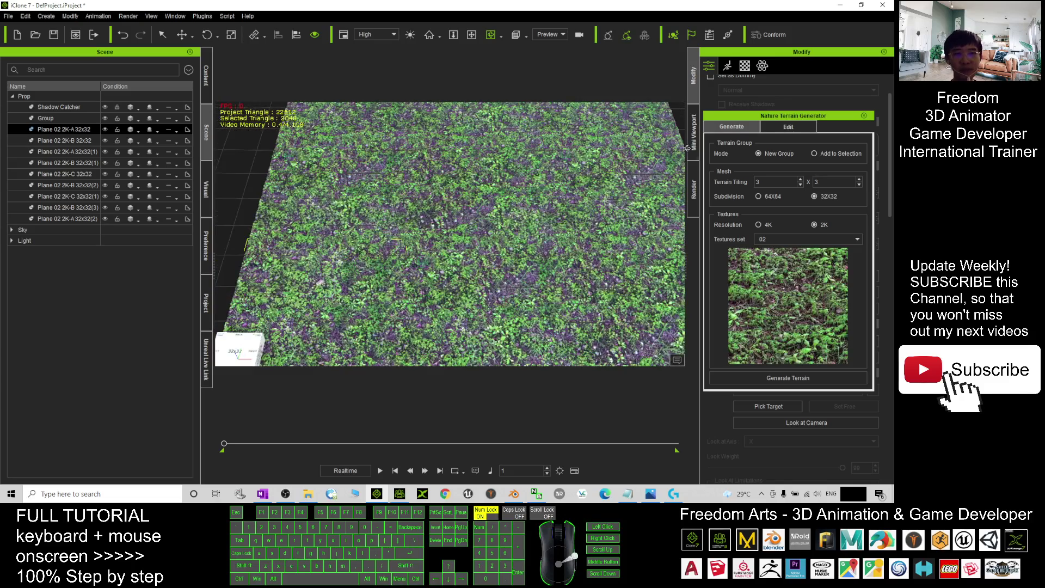
Switch the generator to editing and select several terrain tiles in turn to identify them in Morph Control
left_click(788, 128)
left_click_drag(376, 239, 366, 245)
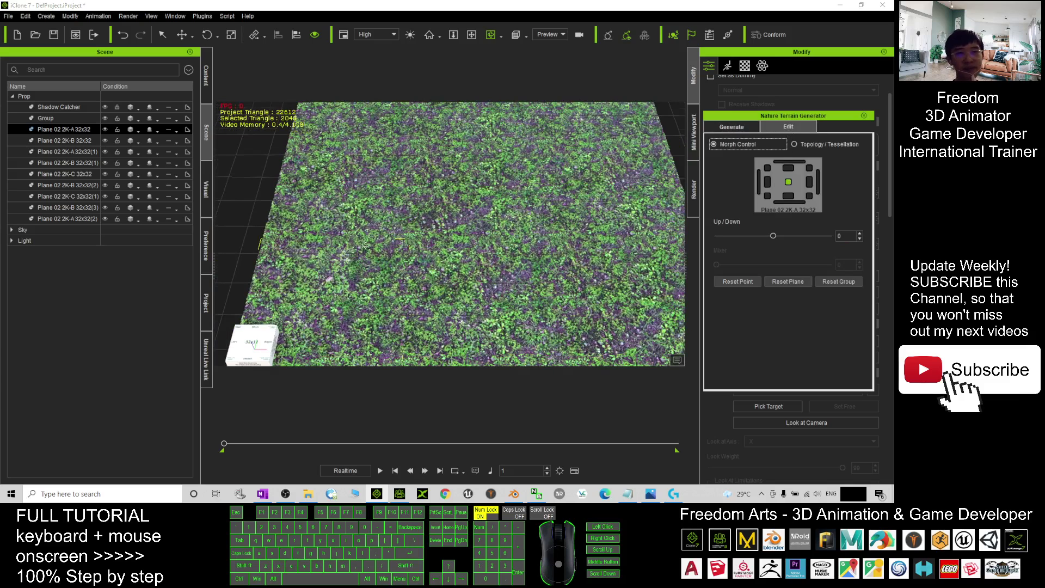
left_click(303, 308)
key("w")
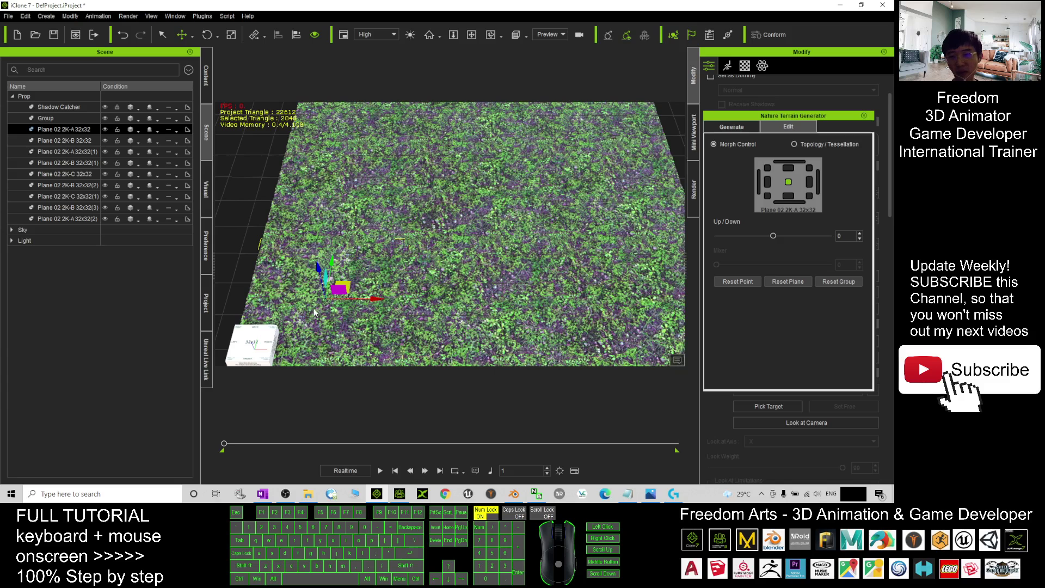
key("w")
left_click(427, 319)
left_click_drag(427, 318, 475, 298)
left_click(609, 294)
left_click(610, 188)
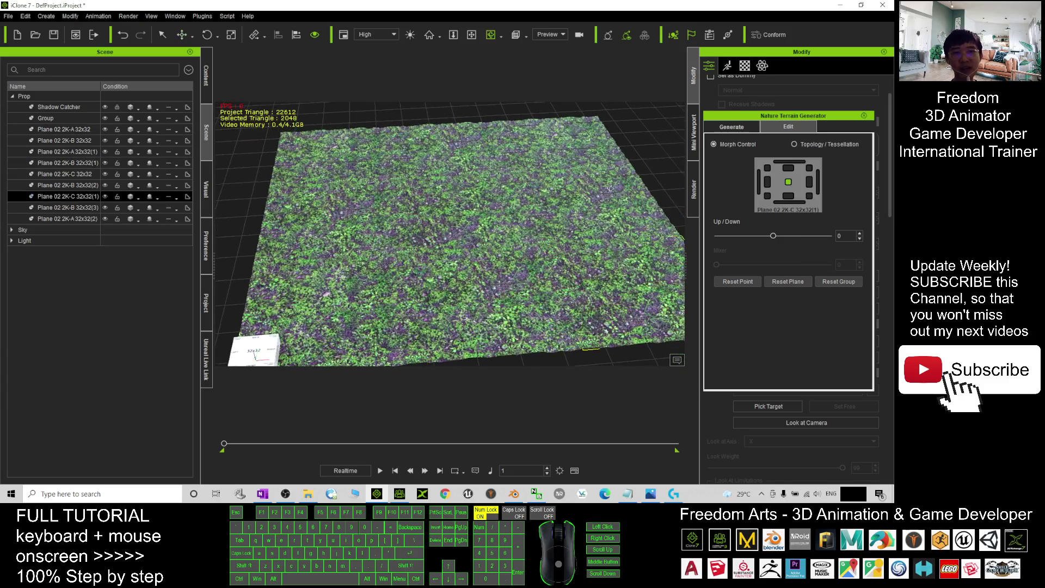
left_click(567, 142)
left_click_drag(479, 221, 511, 229)
left_click_drag(512, 228, 412, 261)
key("w")
key("q")
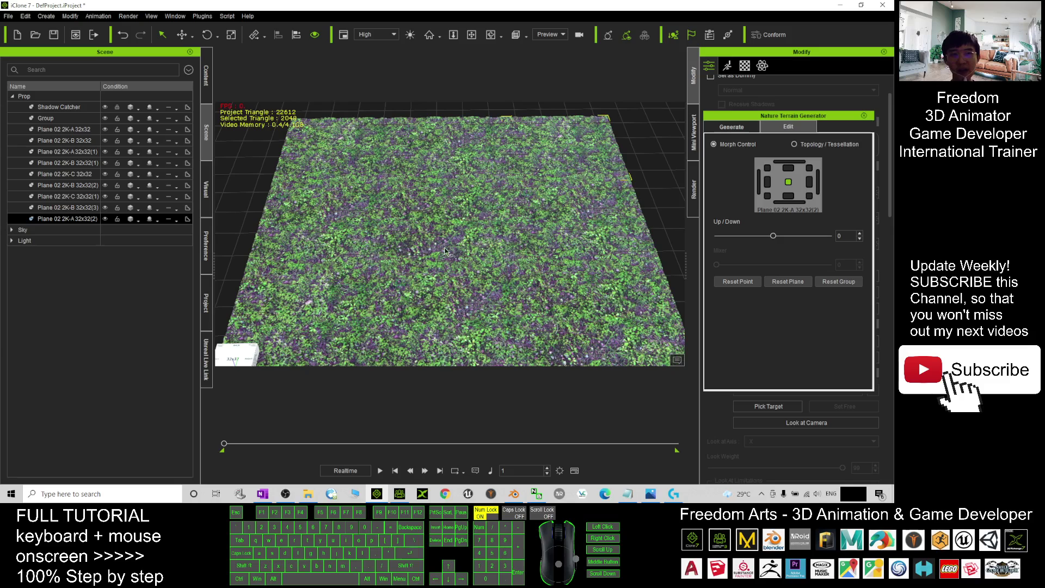
Raise the right morph point of the left column's middle tile, and set the right column's middle tile center Up/Down to 55
key("w")
left_click(303, 238)
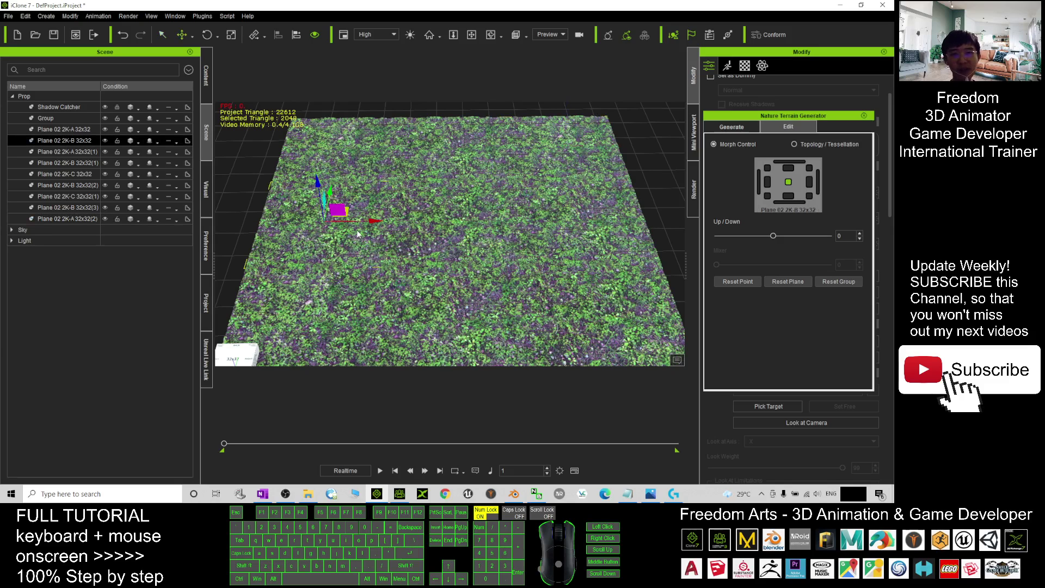
left_click(809, 181)
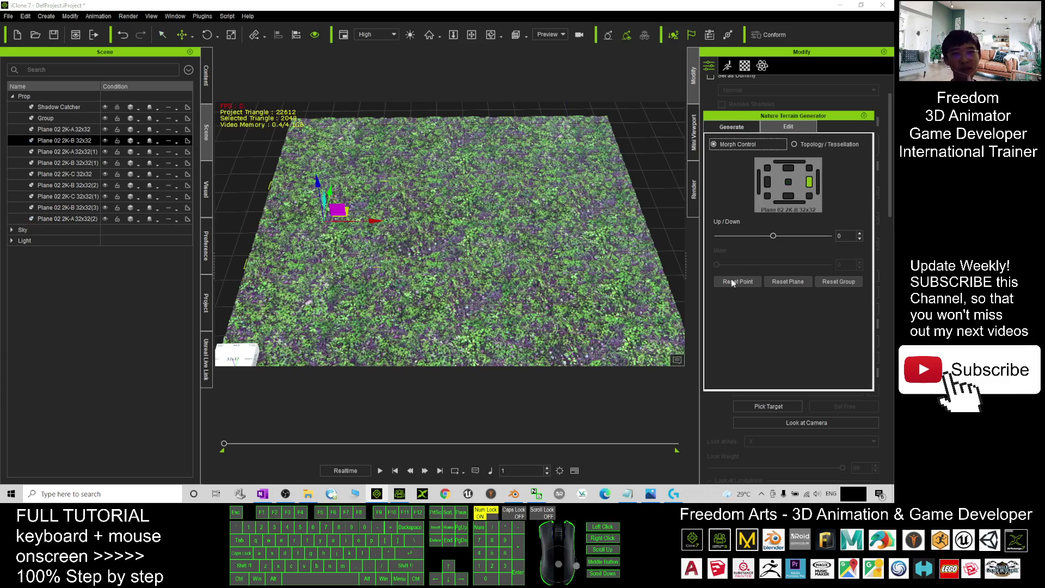
left_click_drag(773, 235, 797, 236)
left_click(557, 221)
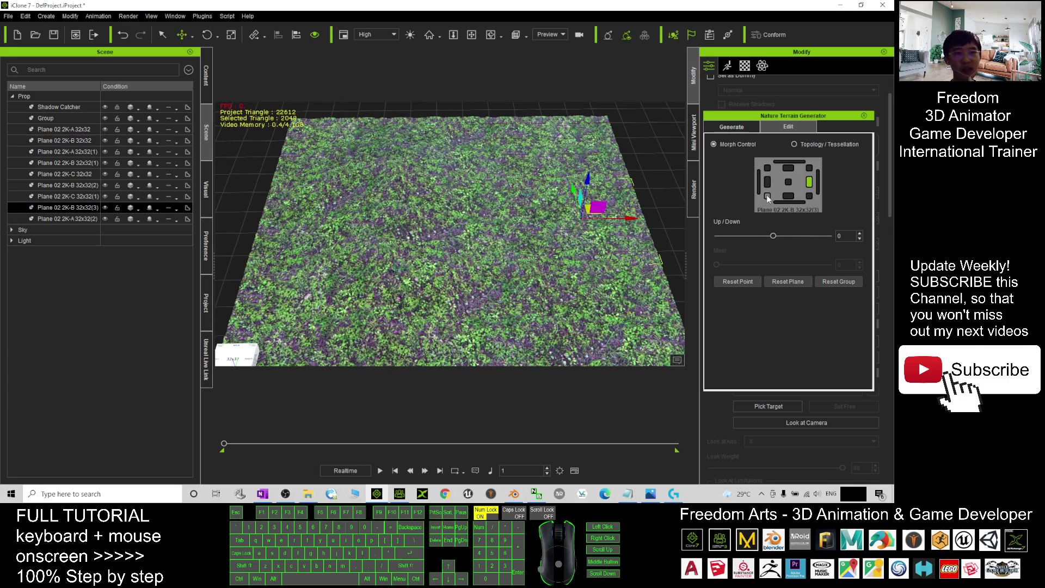
left_click_drag(773, 236, 804, 235)
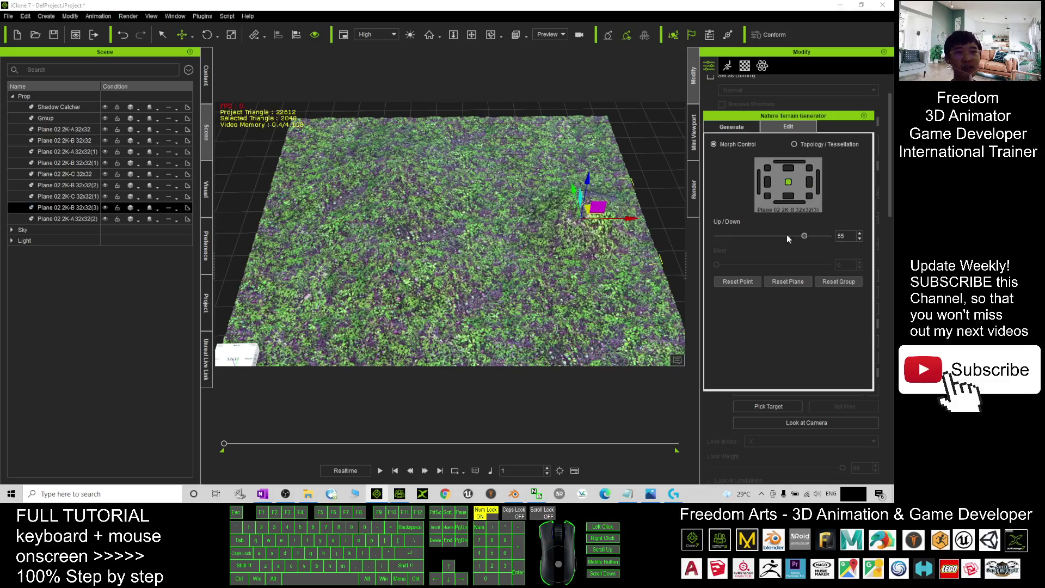
Select the front row's middle tile and lower its center morph point to an Up/Down value of -63
key("c")
left_click_drag(383, 253, 518, 261)
scroll(490, 202, "up", 3)
key("q")
left_click(497, 275)
key("c")
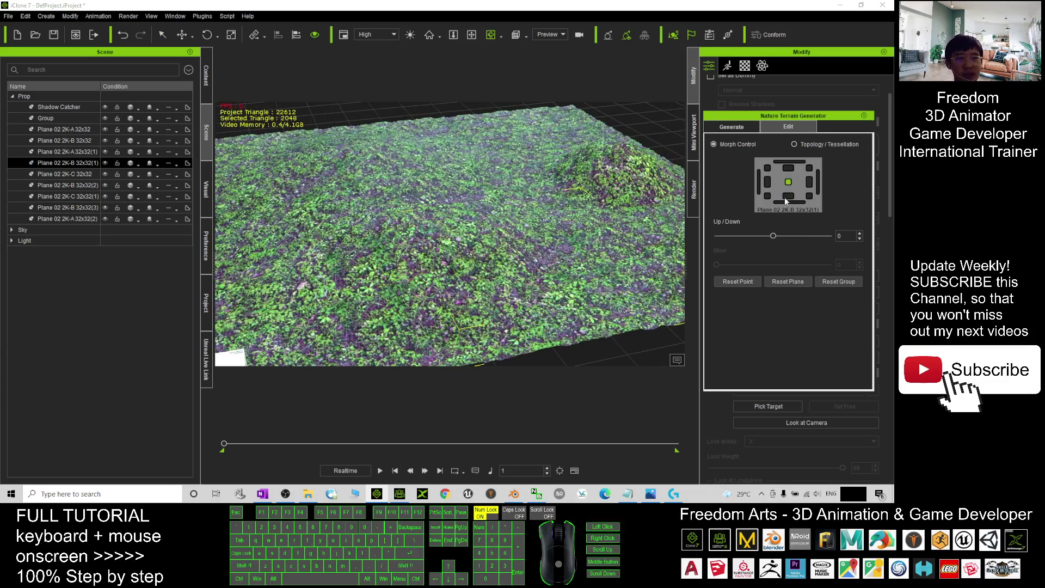
left_click_drag(773, 236, 738, 236)
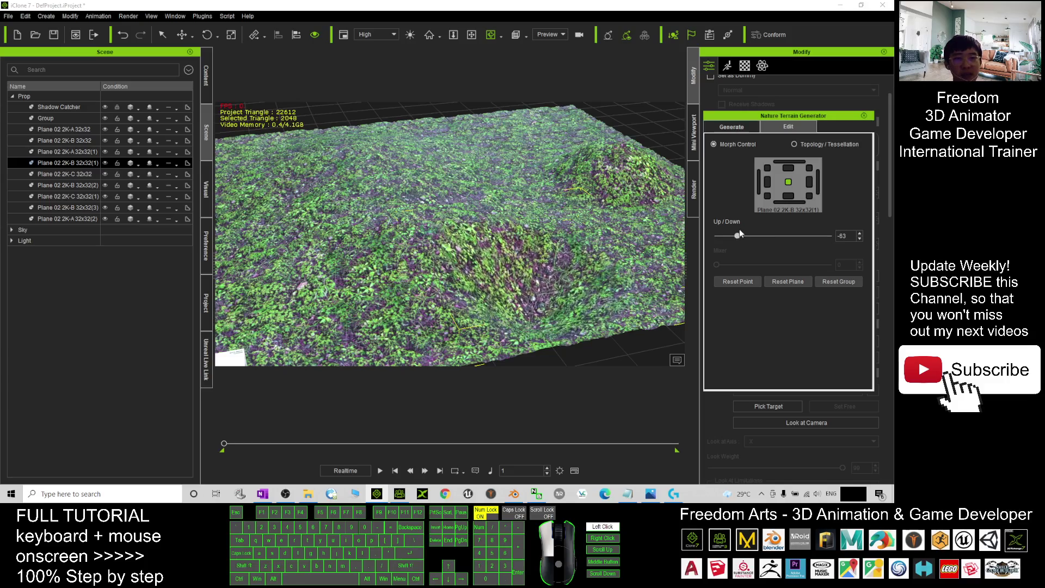
Examine the raised and lowered areas of the terrain up close and from different angles
left_click_drag(252, 279, 615, 174)
key("x")
key("c")
right_click_drag(615, 174, 498, 233)
left_click_drag(498, 233, 569, 164)
key("x")
scroll(471, 202, "up", 4)
key("x")
key("c")
key("x")
key("c")
key("x")
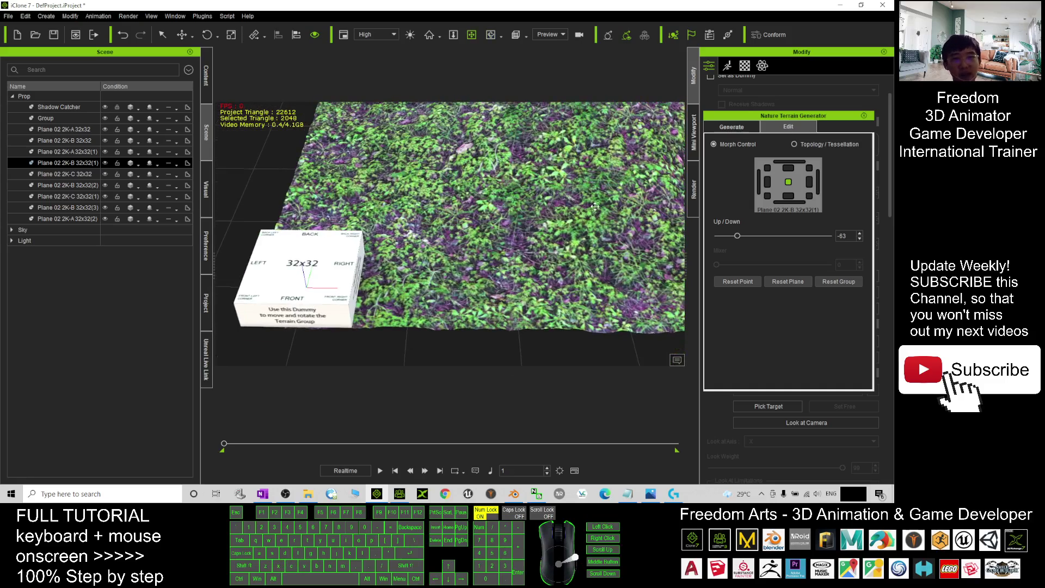
key("x")
left_click_drag(653, 185, 425, 243)
scroll(424, 243, "down", 3)
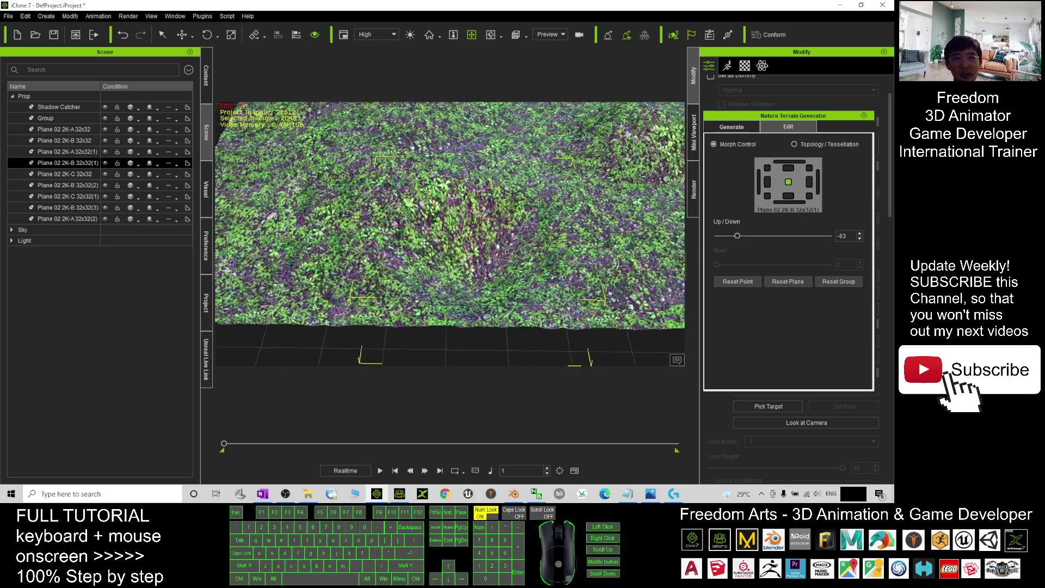
scroll(460, 222, "down", 3)
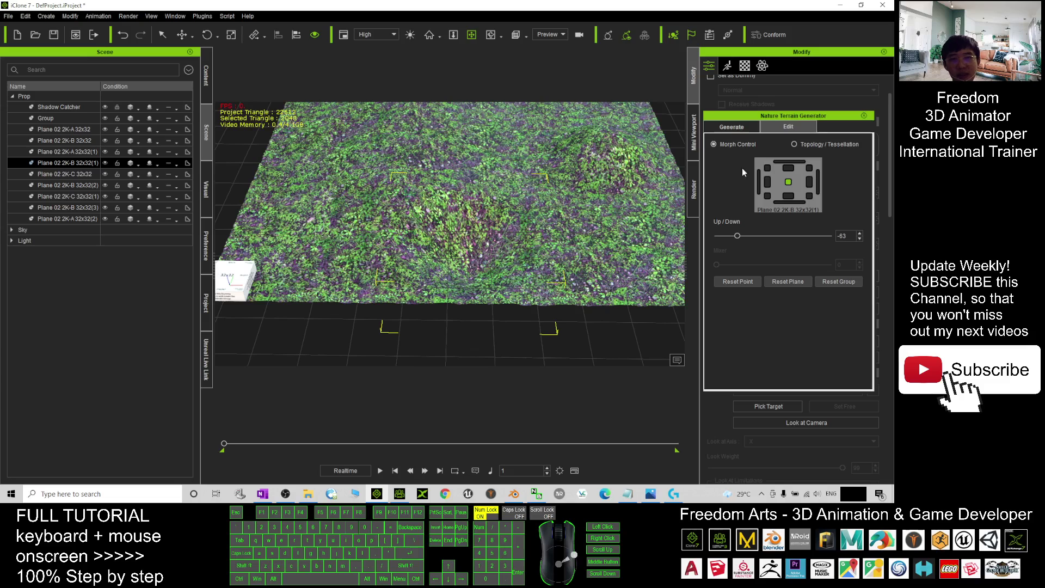
Try the front middle tile's back morph point, select its back edge control instead, and set the edge's Up/Down to 0
left_click(788, 167)
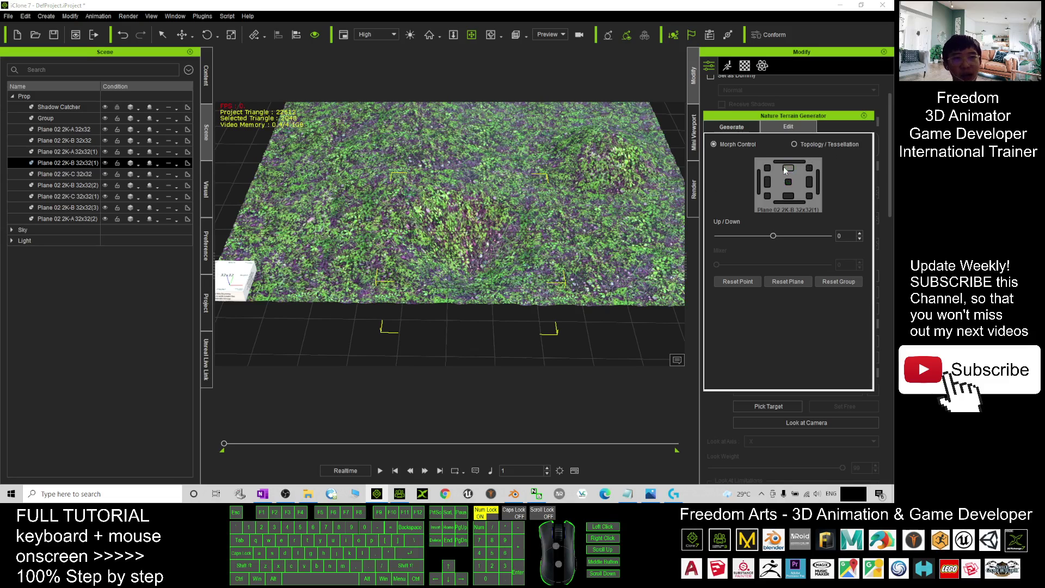
left_click(789, 168)
mouse_move(771, 242)
left_mouse_down()
mouse_move(814, 232)
mouse_move(741, 225)
mouse_move(806, 224)
mouse_move(779, 218)
mouse_move(739, 237)
mouse_move(773, 236)
left_mouse_up()
left_click(788, 163)
key("c")
left_click_drag(585, 229, 659, 166)
left_click_drag(849, 236, 691, 205)
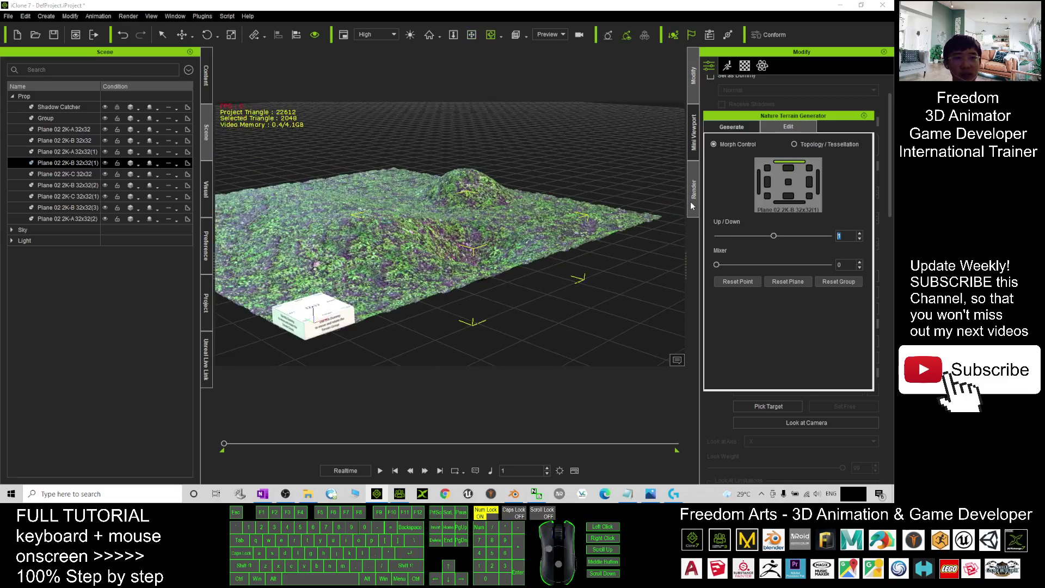
type("0")
key("Return")
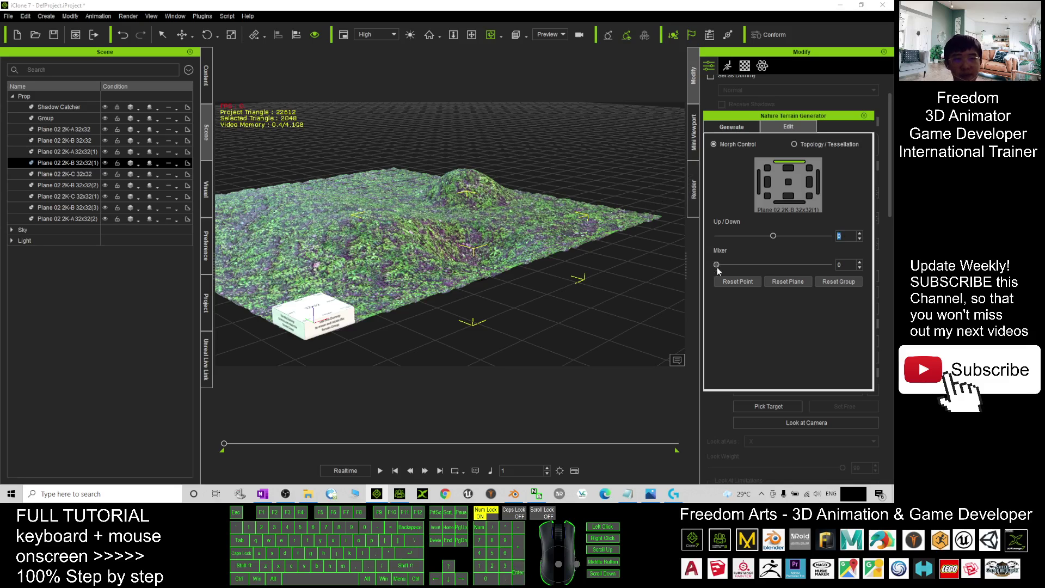
Set the Mixer of the front middle tile's back edge control to 0
left_click_drag(717, 264, 602, 256)
left_click_drag(455, 205, 490, 283)
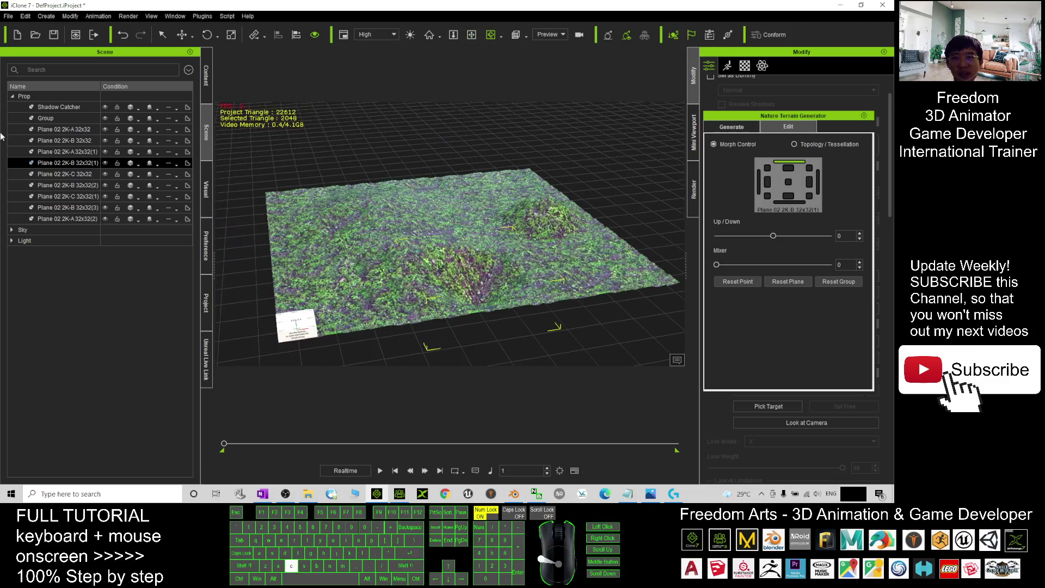
Rename the terrain's Group prop as Terrain01
left_click(50, 118)
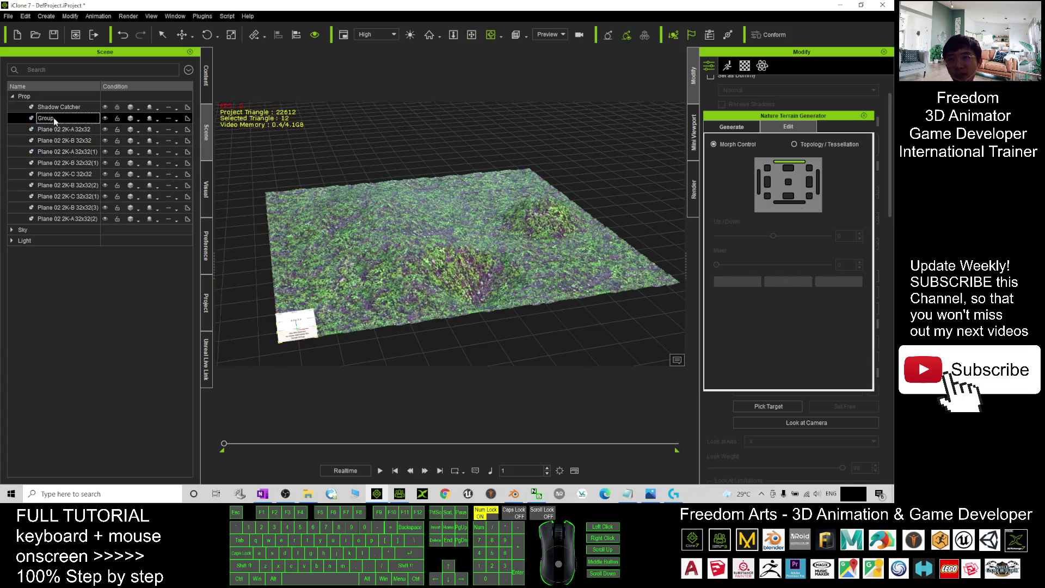
scroll(59, 119, "up", 1)
scroll(348, 204, "down", 1)
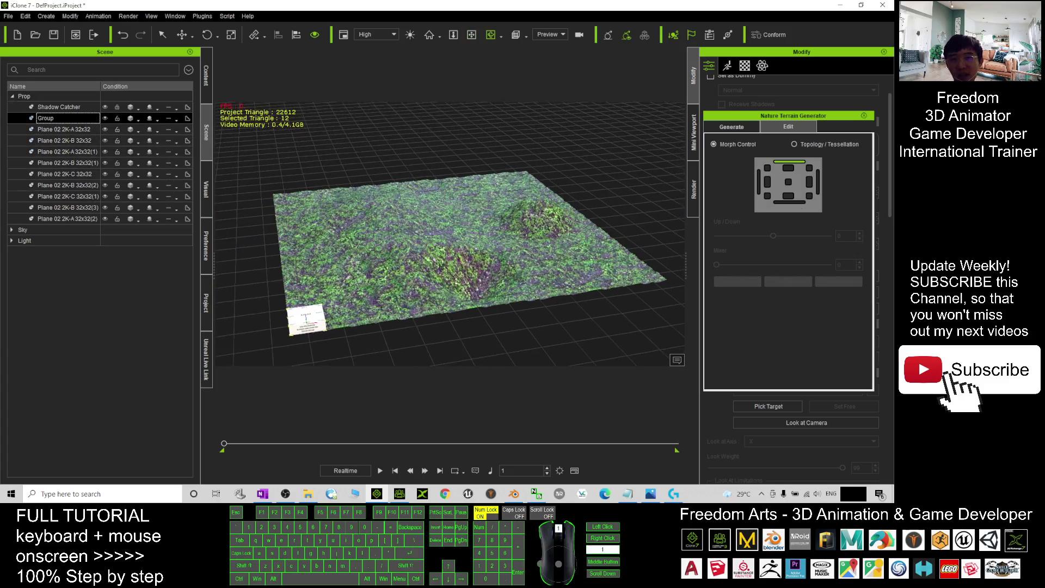
scroll(349, 205, "up", 2)
left_click(46, 130)
left_click(50, 119)
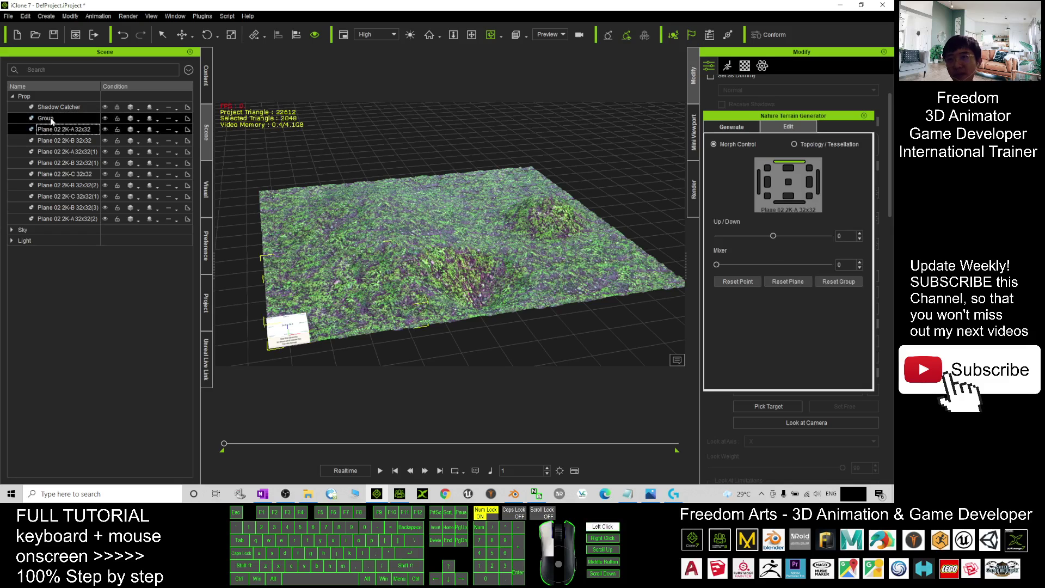
right_click(57, 118)
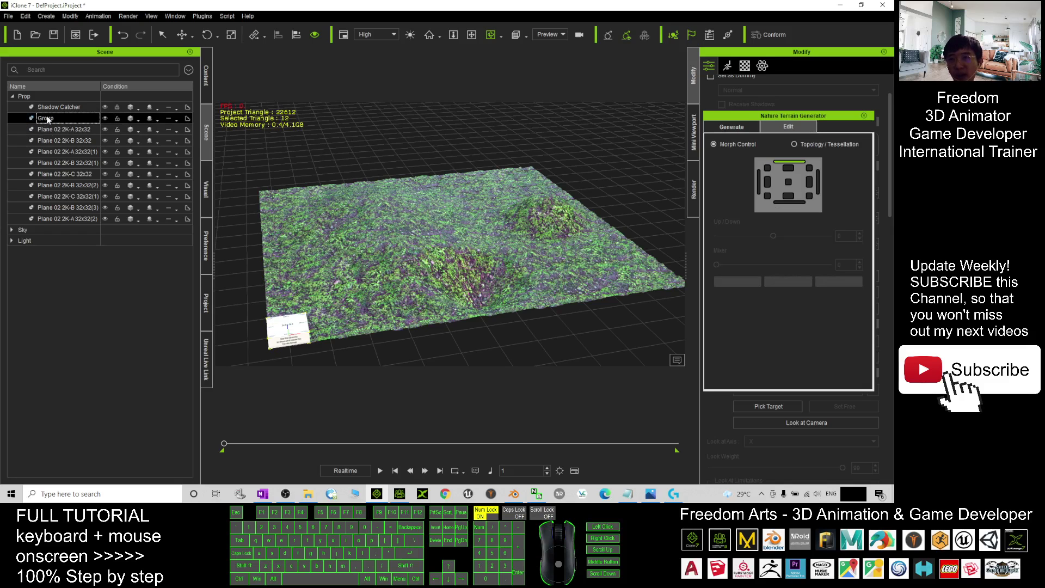
key("F2")
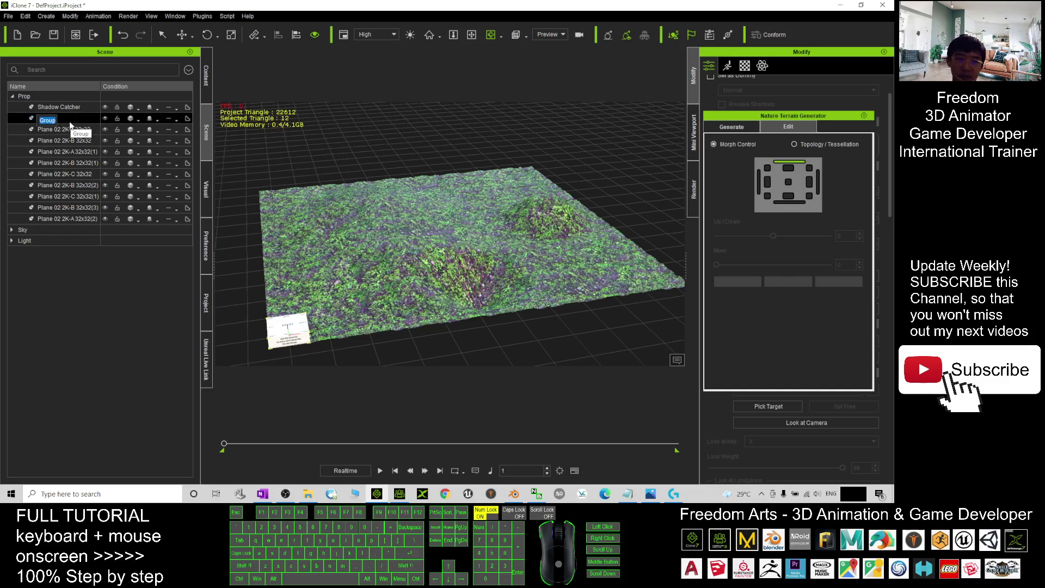
type("Terrain01")
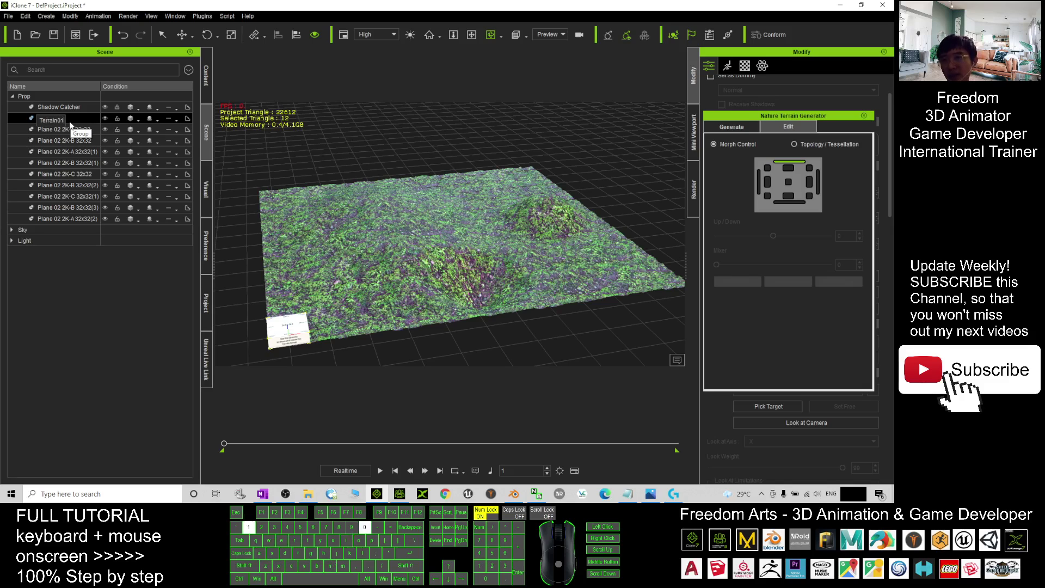
key("Return")
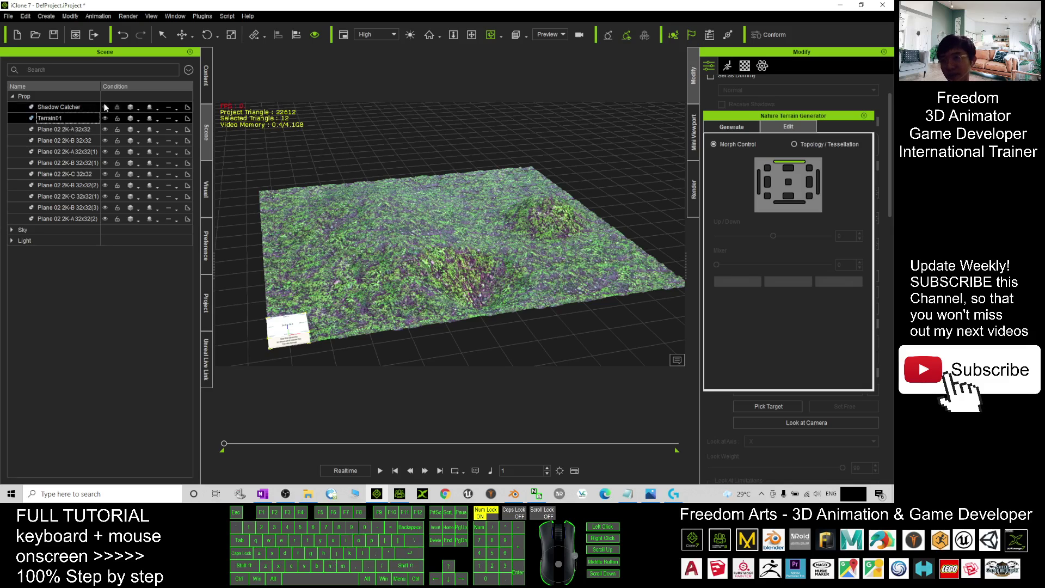
Select all nine terrain Plane tiles and attach them to Terrain01 as their parent
left_click(68, 129)
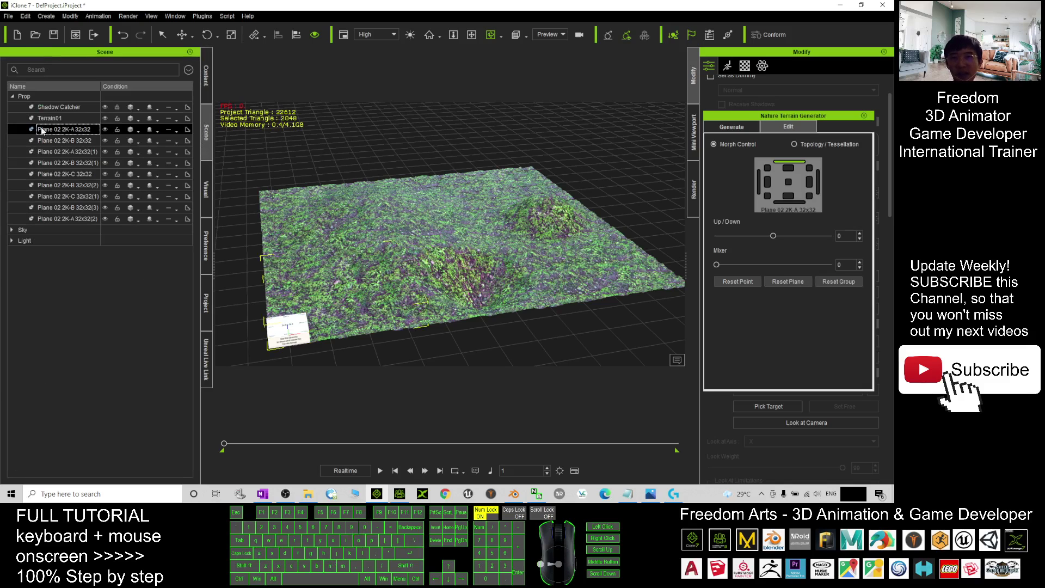
left_click(48, 129)
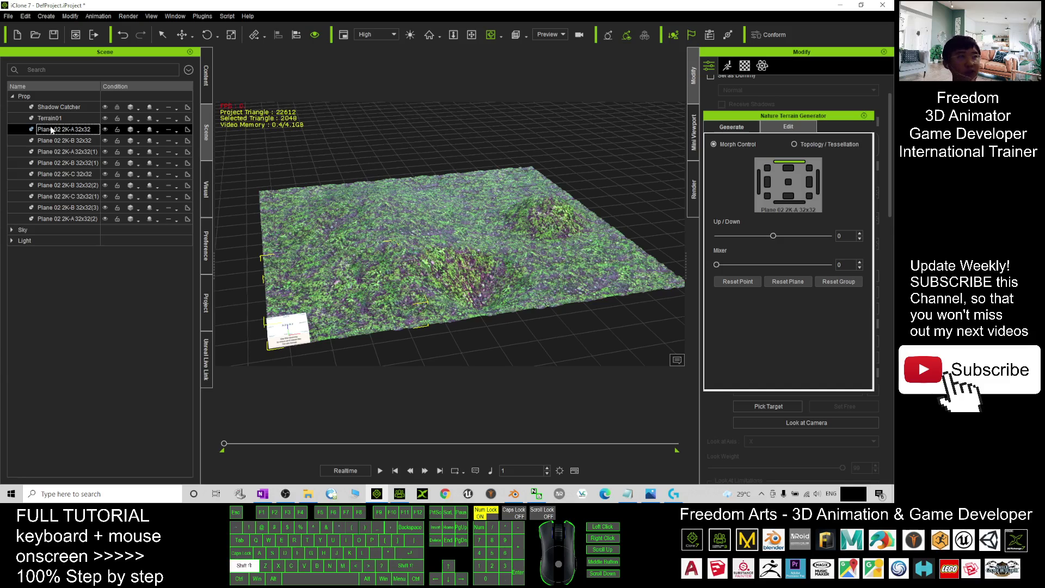
left_click(70, 219, "shift")
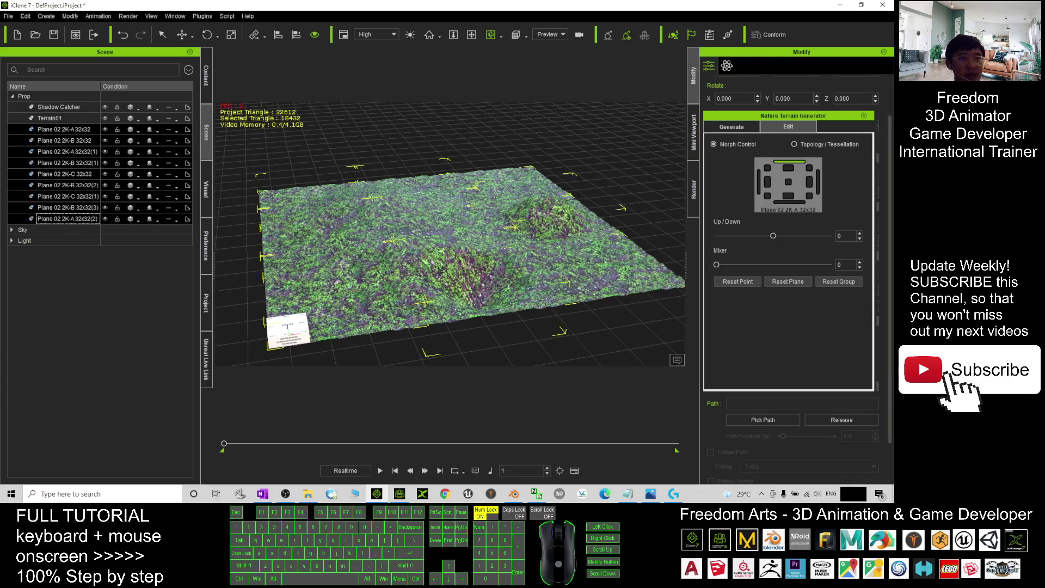
left_click_drag(825, 116, 159, 185)
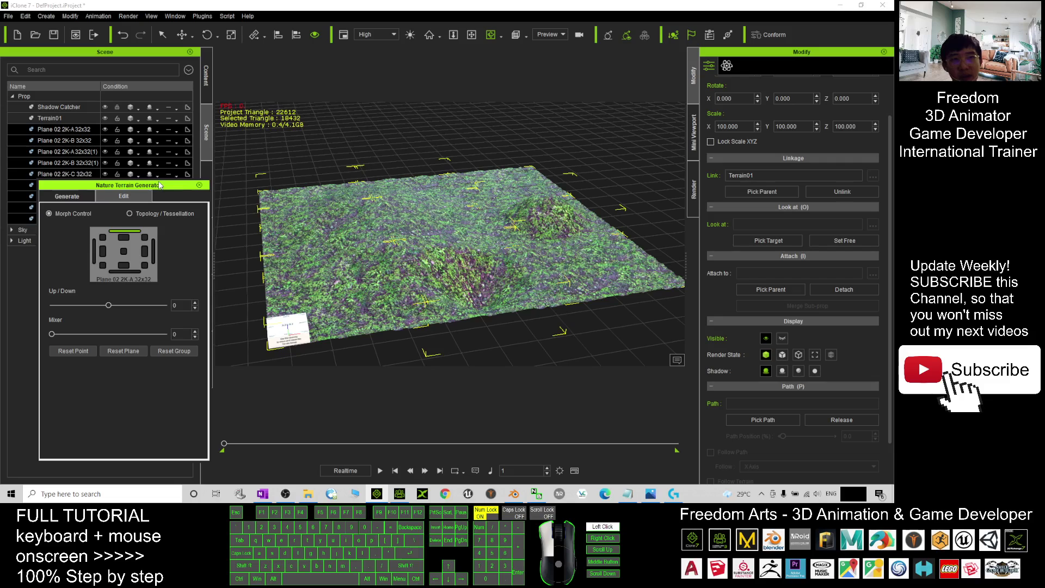
left_click(705, 65)
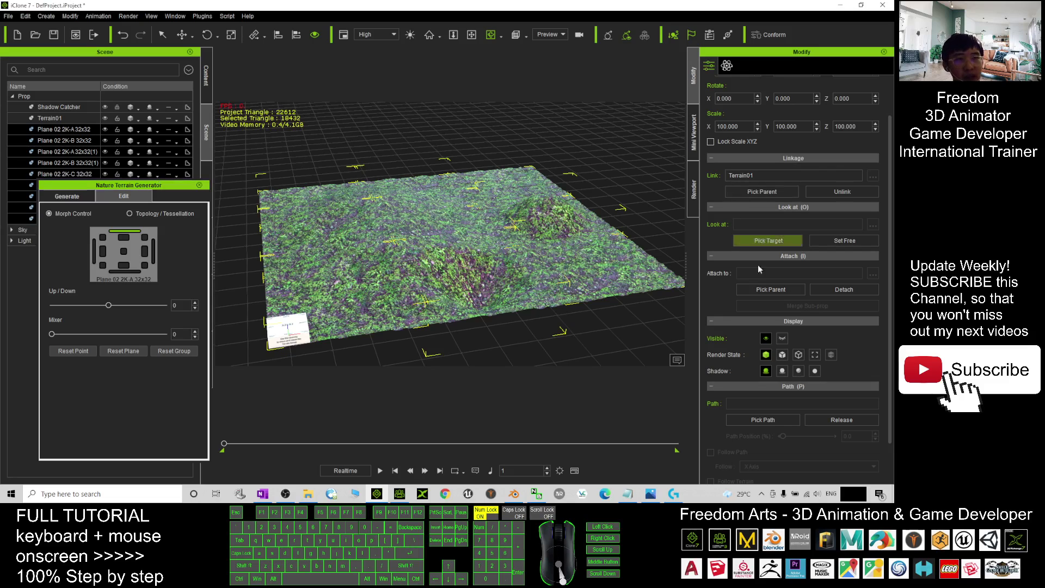
left_click(786, 290)
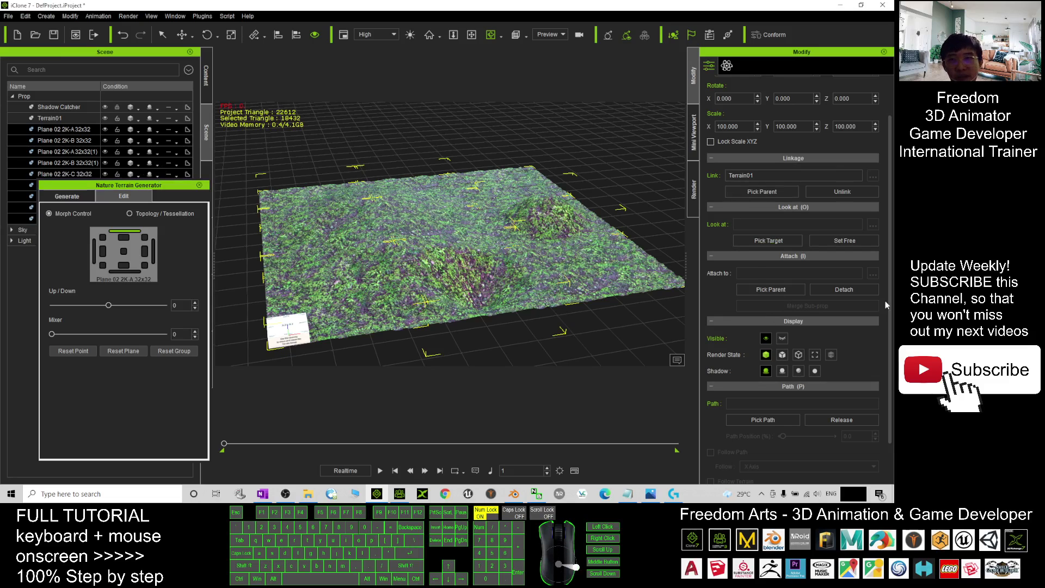
left_click(778, 291)
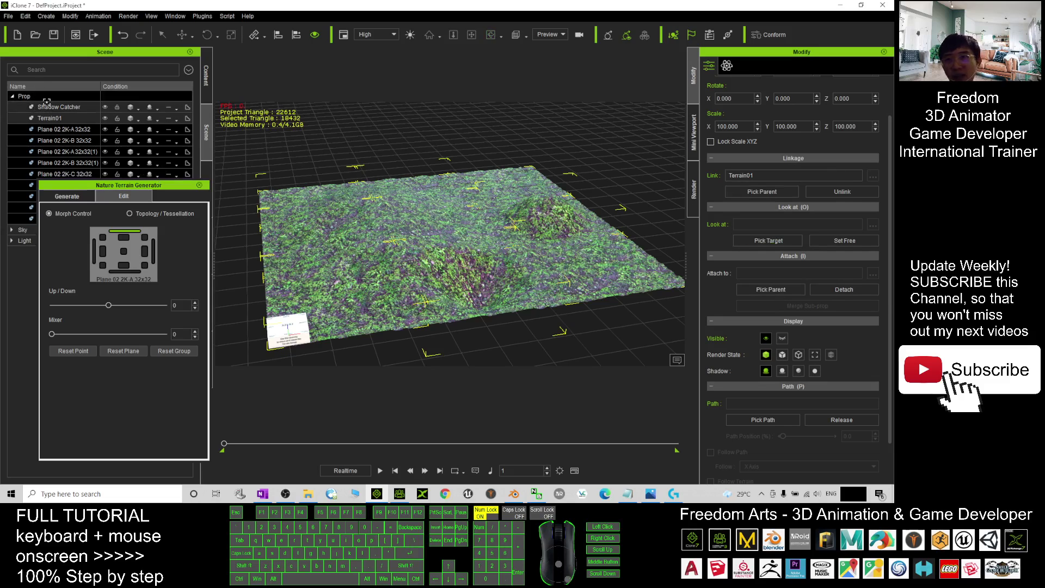
left_click(45, 118)
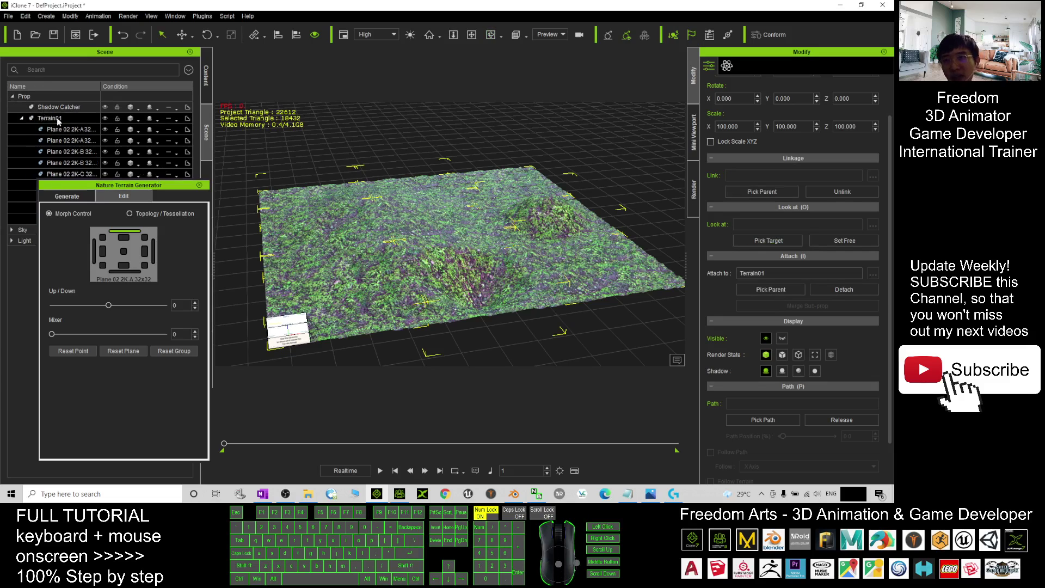
Hide Terrain01's white marker box by setting the Opacity of its Box_001 material, 01-Default, to 0
left_click_drag(98, 187, 805, 240)
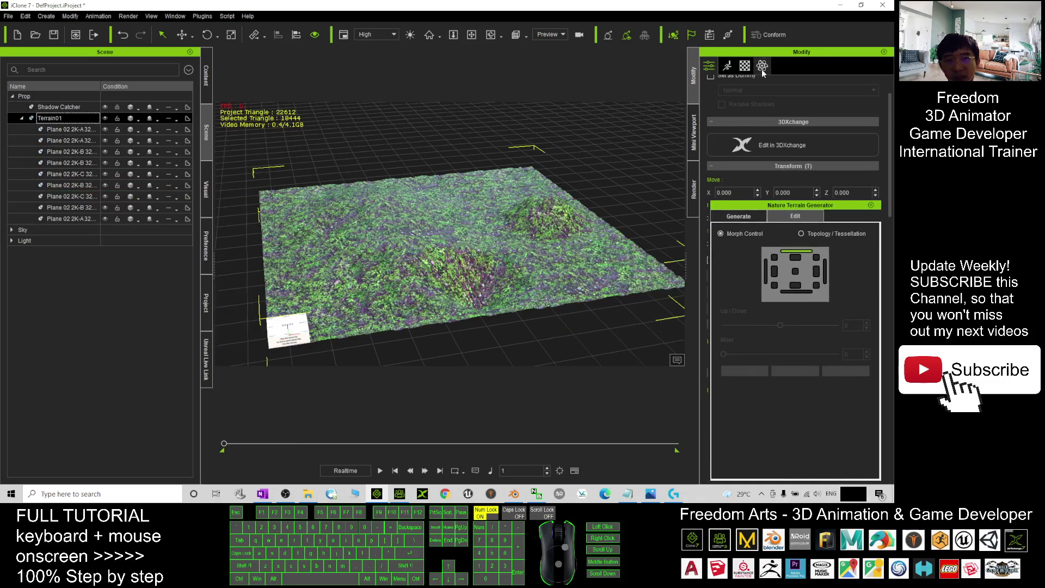
left_click(745, 65)
left_click_drag(819, 202, 124, 212)
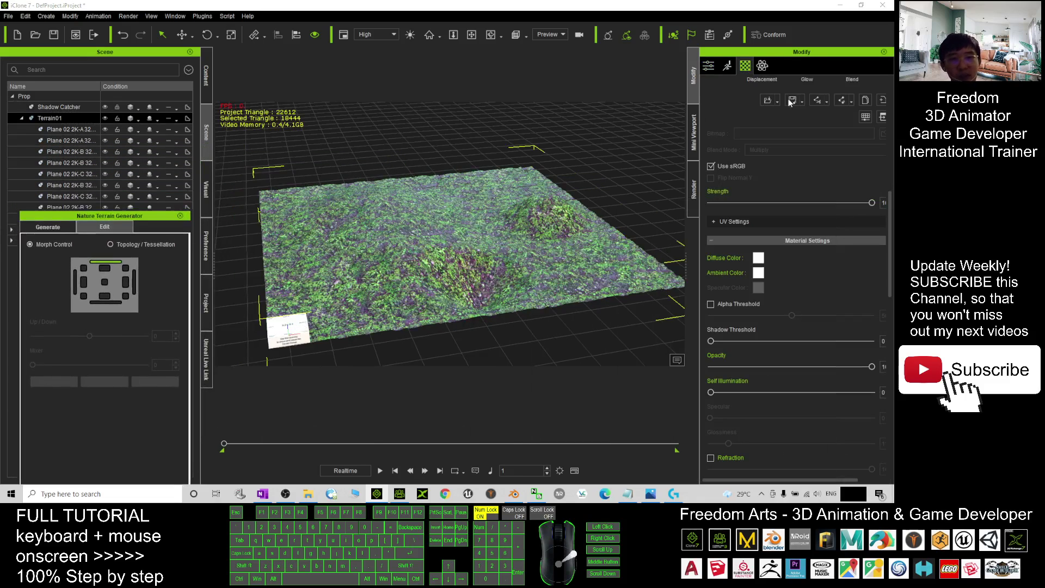
scroll(791, 102, "up", 8)
left_click(799, 122)
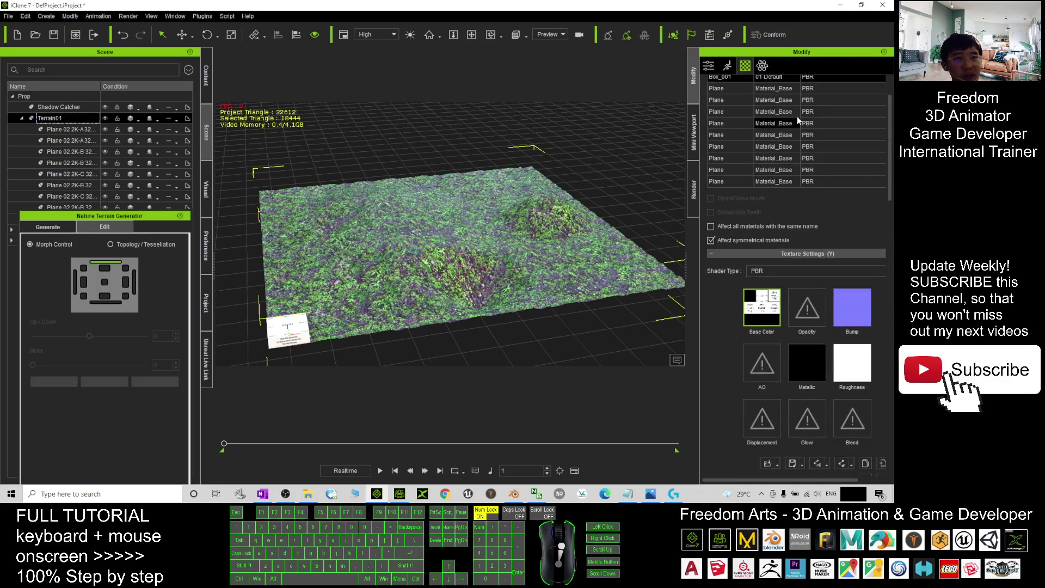
scroll(799, 122, "up", 3)
left_click(801, 181)
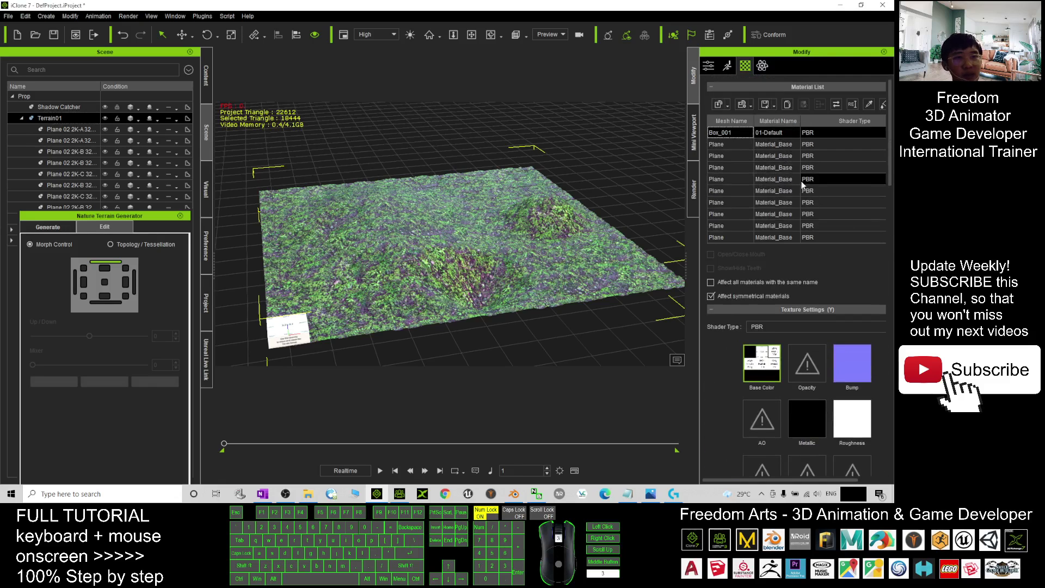
scroll(802, 184, "down", 3)
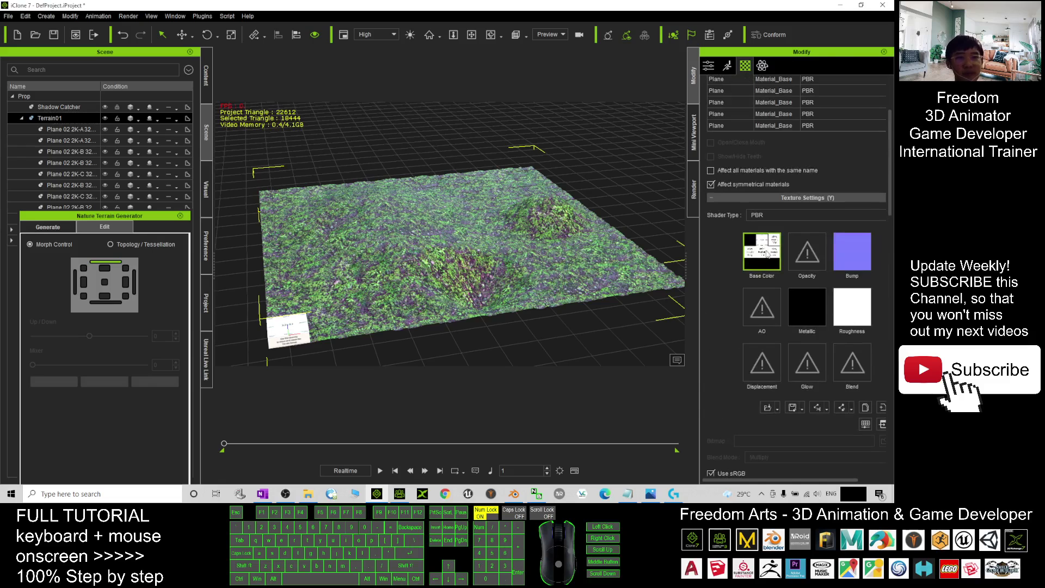
scroll(768, 253, "down", 10)
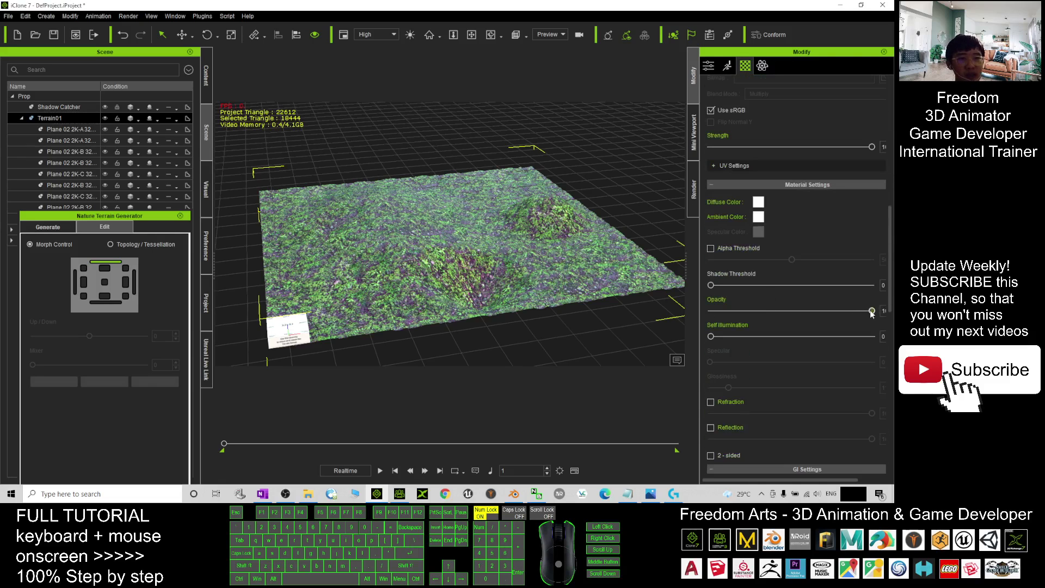
left_click_drag(871, 312, 271, 310)
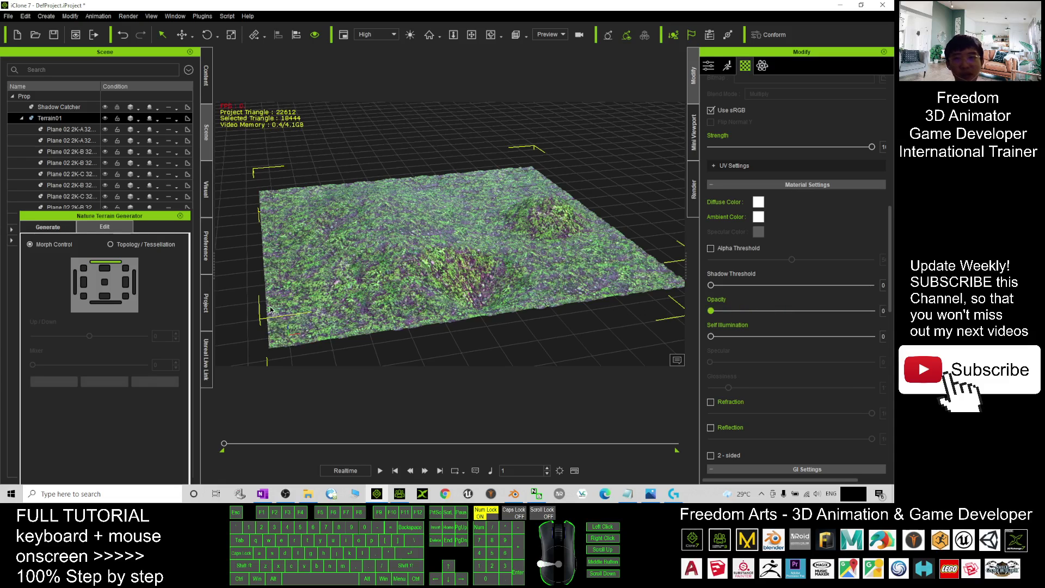
Select Terrain01 and examine the whole terrain without its marker box from a low angle and up close
left_click(60, 118)
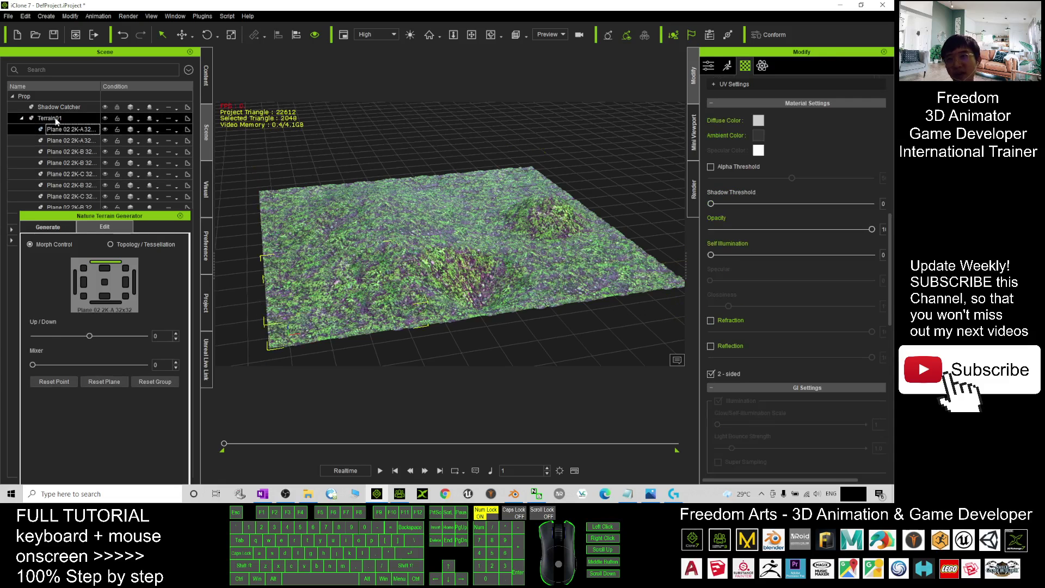
left_click(60, 118)
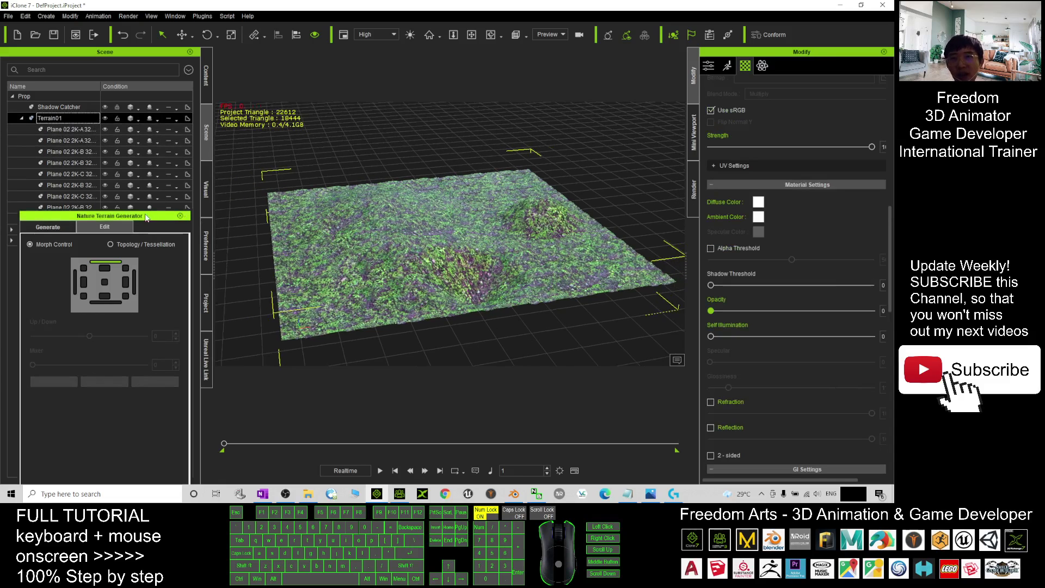
left_click_drag(147, 217, 833, 138)
key("c")
left_click_drag(457, 256, 544, 238)
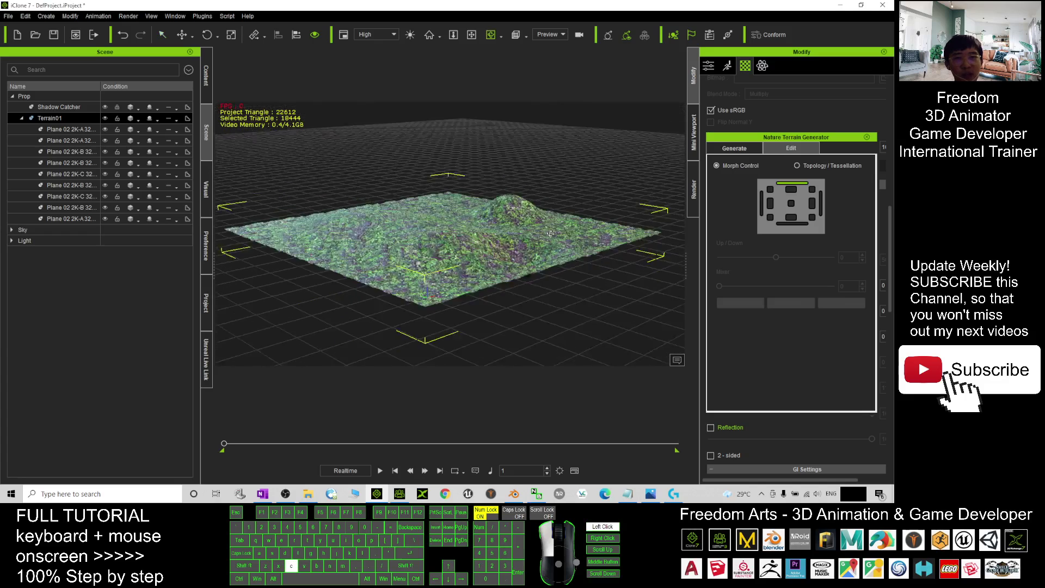
scroll(544, 238, "up", 5)
scroll(546, 237, "up", 3)
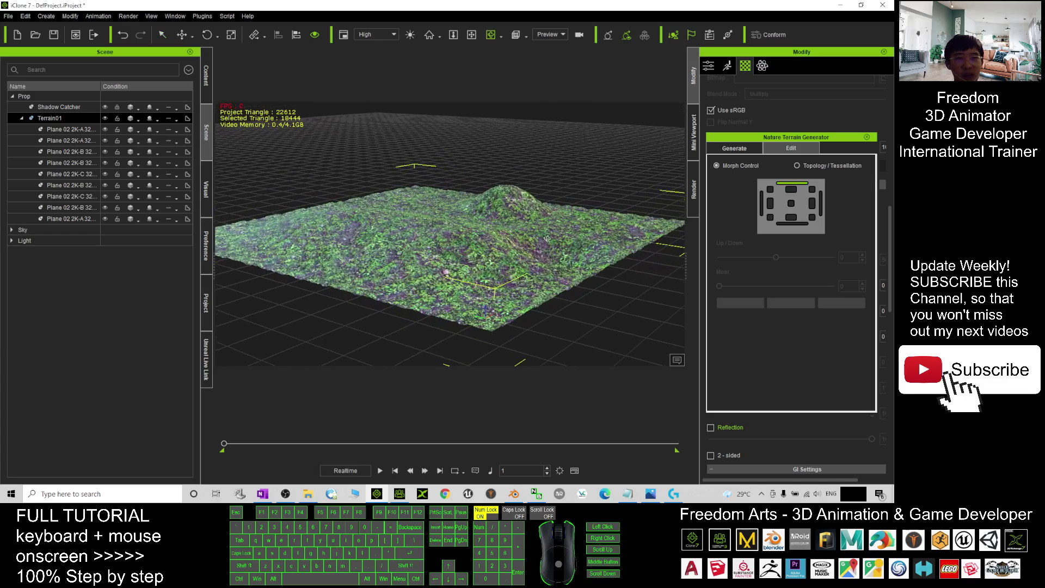
Set up a New Group terrain with 1 x 1 tiling, 32X32 subdivision and 2K texture resolution
left_click(737, 149)
left_click(732, 148)
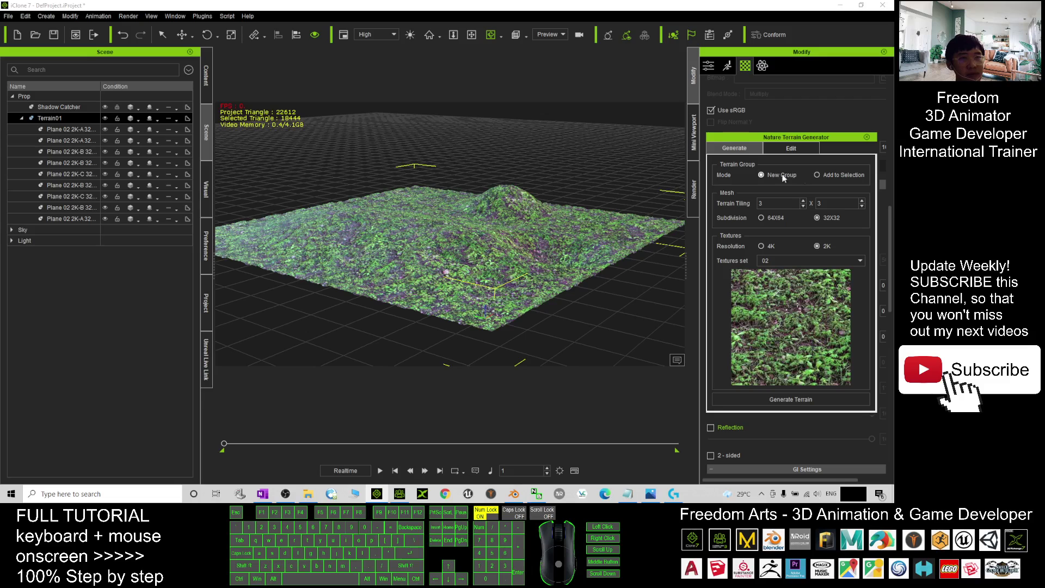
left_click(766, 172)
double_click(773, 201)
double_click(837, 203)
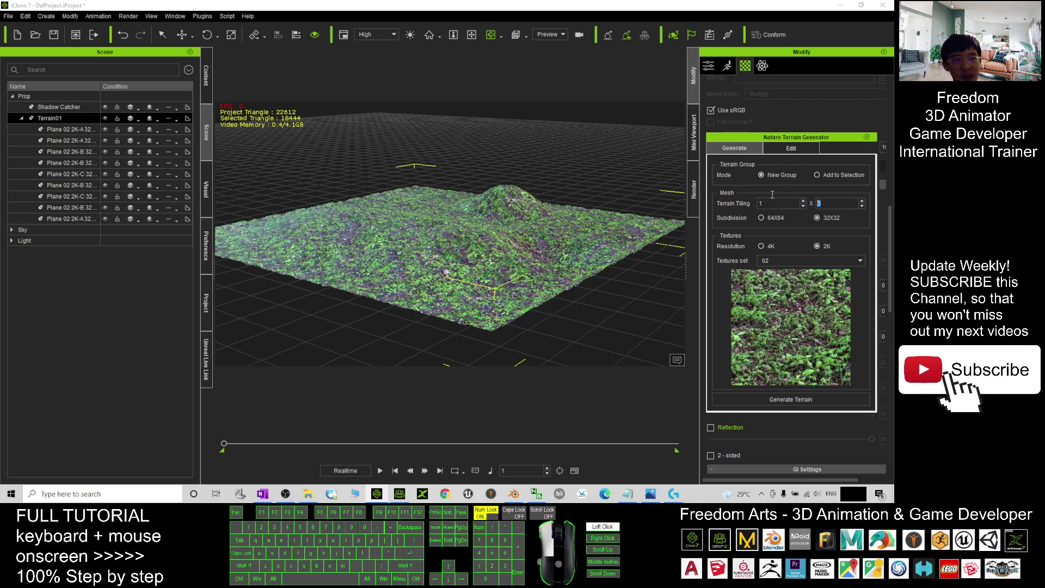
type("1")
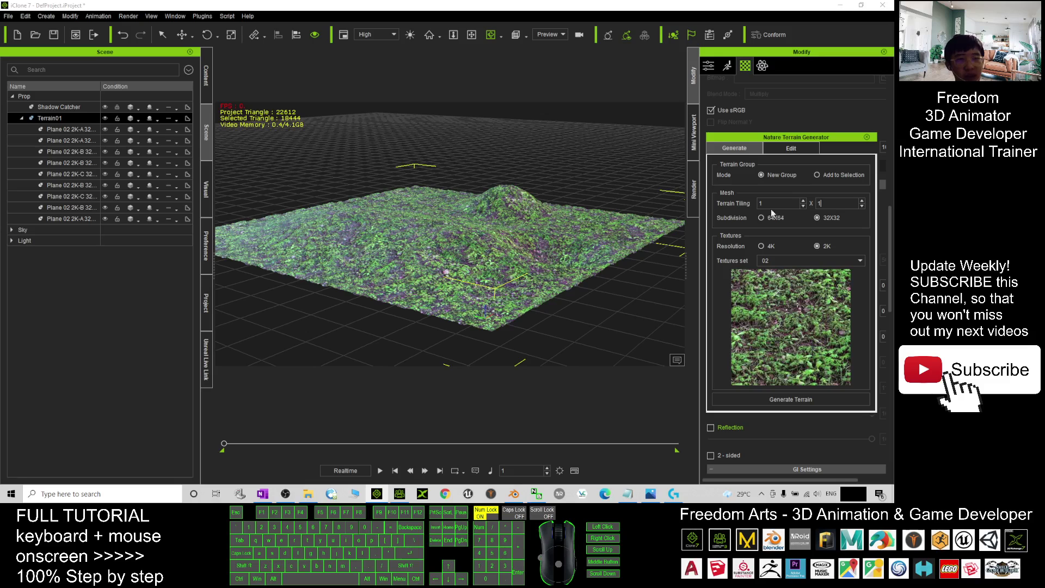
left_click(826, 220)
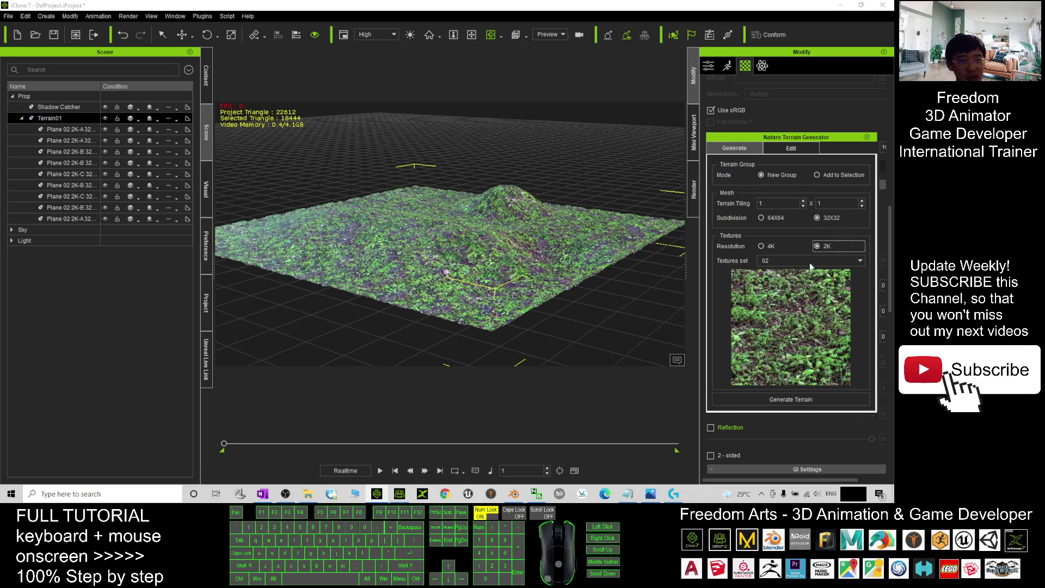
Choose rocky textures set 03 for the new terrain and generate it
left_click(807, 262)
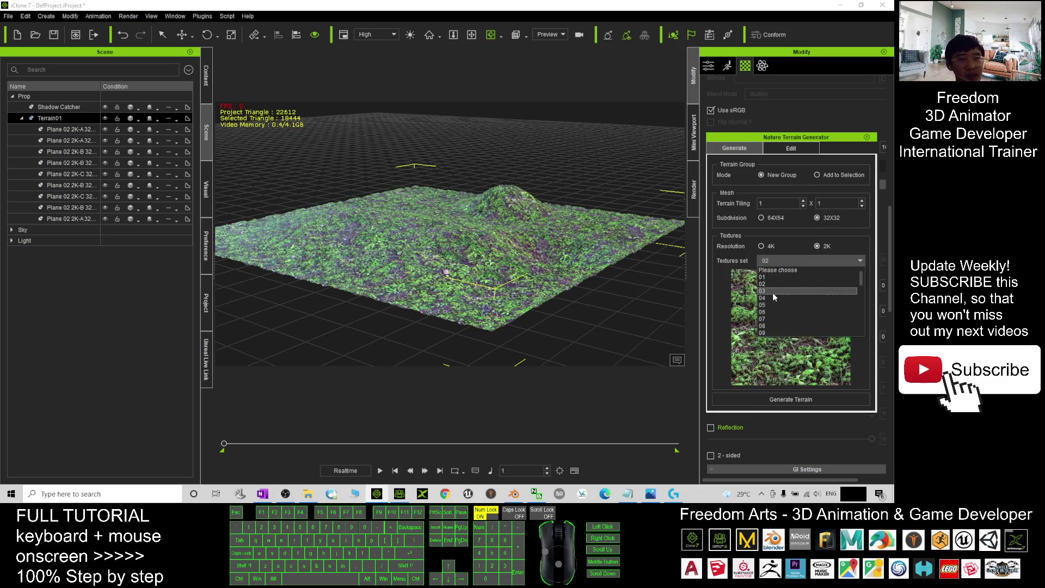
left_click(776, 284)
left_click(789, 262)
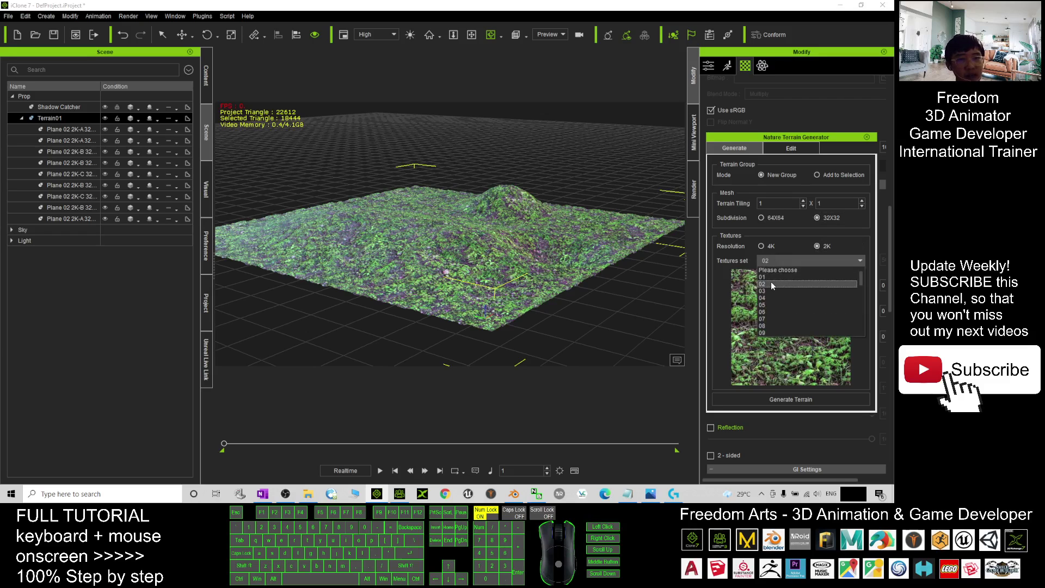
left_click(773, 283)
left_click(780, 262)
left_click(780, 290)
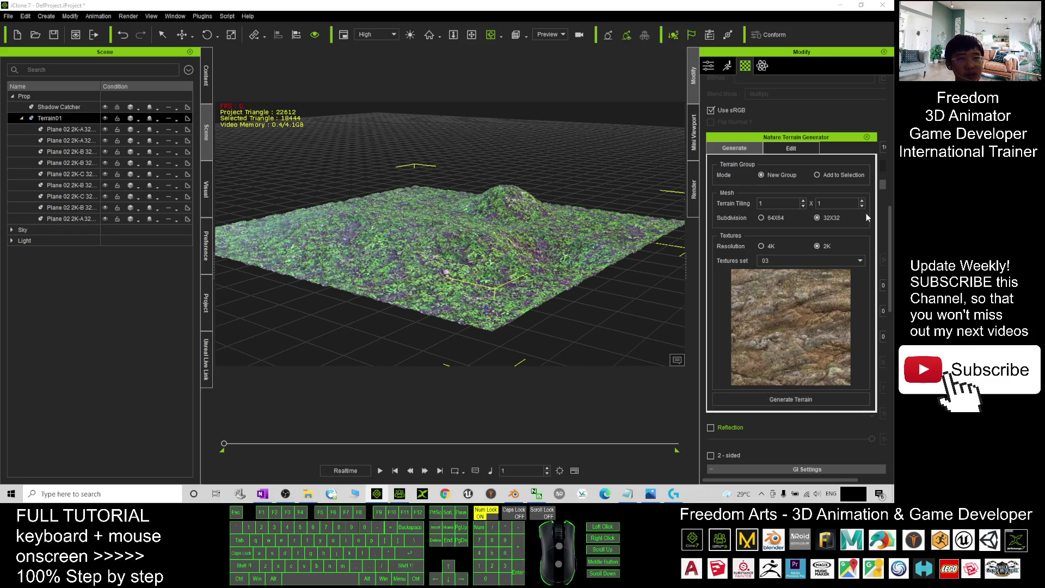
left_click(791, 398)
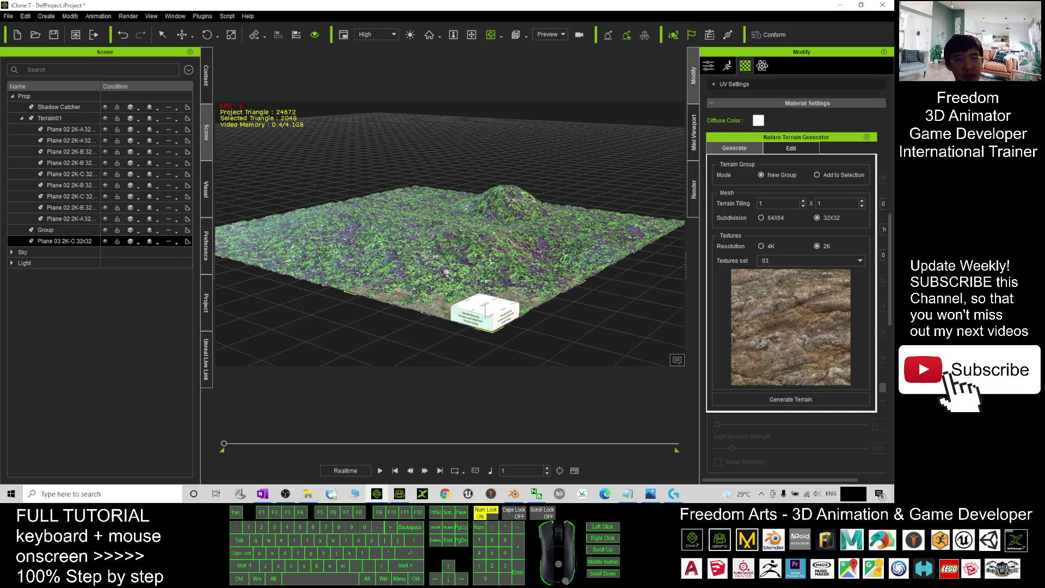
Select the rocky plane's Group and move it out from under the grassy Terrain01 onto the empty ground beside it
scroll(444, 288, "down", 1)
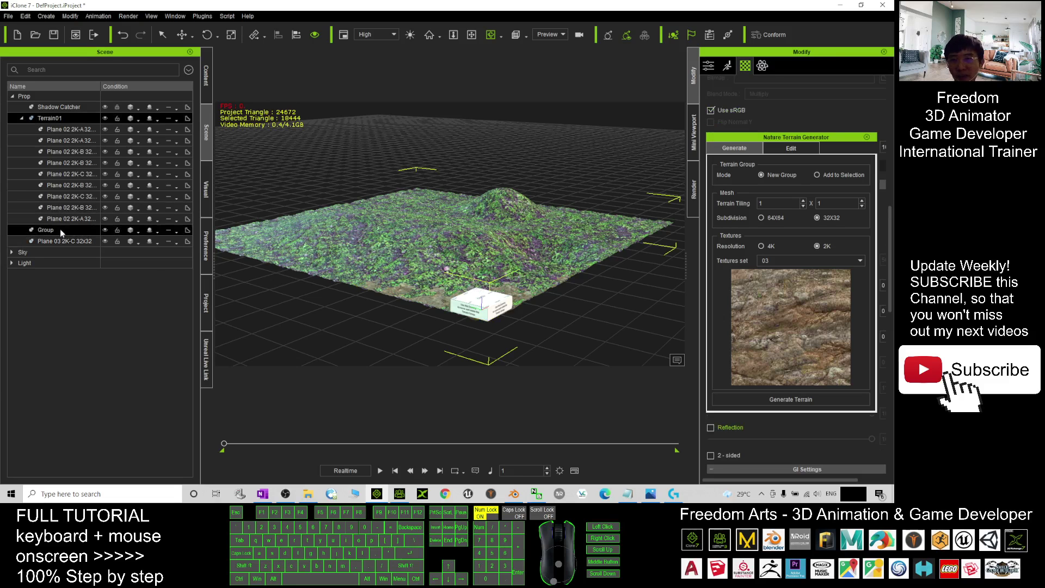
left_click(45, 230)
key("w")
left_click_drag(511, 295, 403, 349)
scroll(533, 298, "down", 3)
scroll(534, 298, "down", 3)
key("c")
left_click_drag(533, 298, 509, 282)
key("x")
Raise the centre morph point of Plane 03 2K-C 32x32 into a mound by setting Up / Down to 92
left_click(795, 148)
left_click(791, 202)
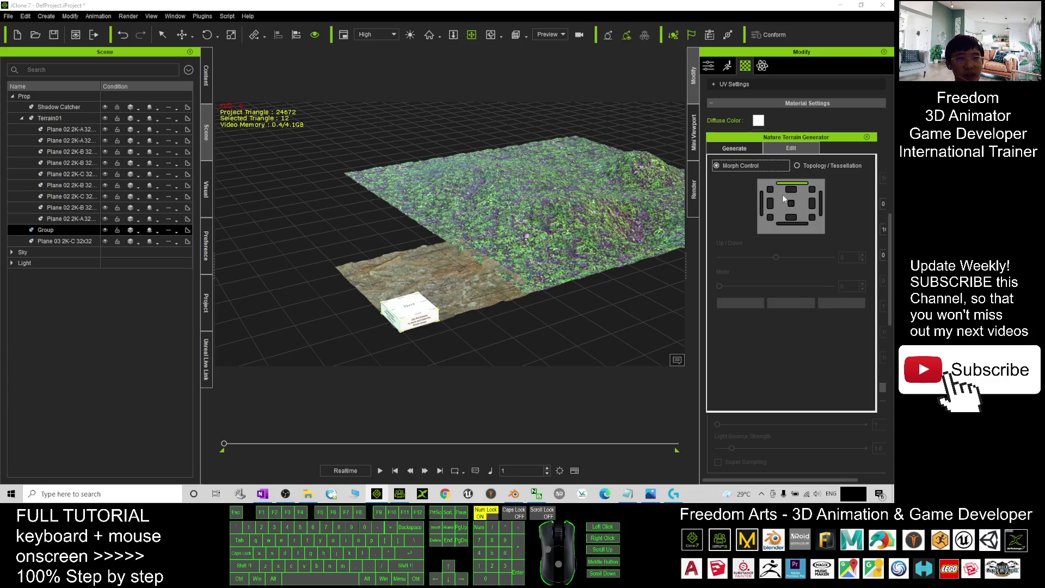
left_click(434, 286)
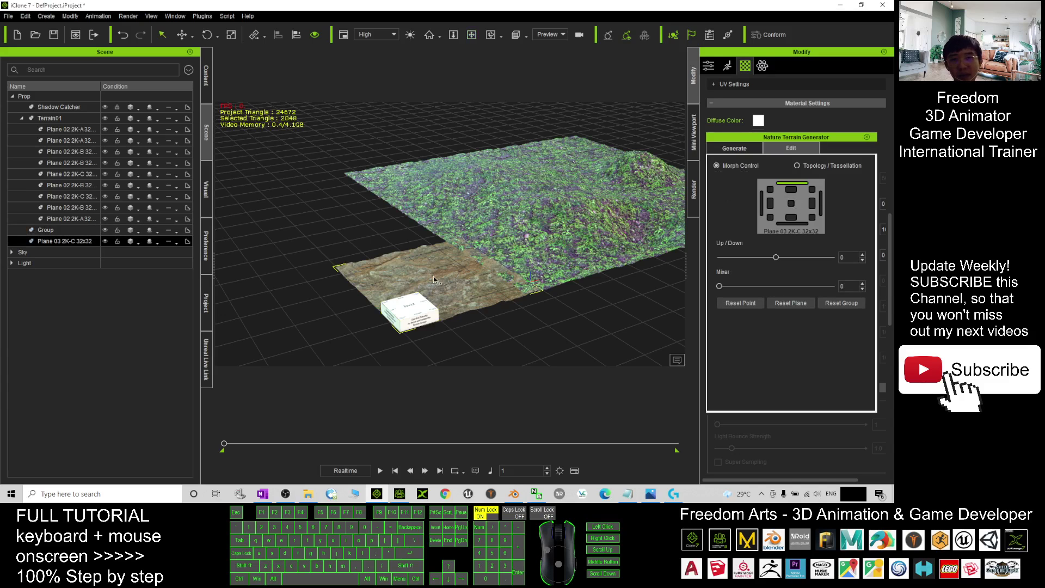
left_click(666, 236)
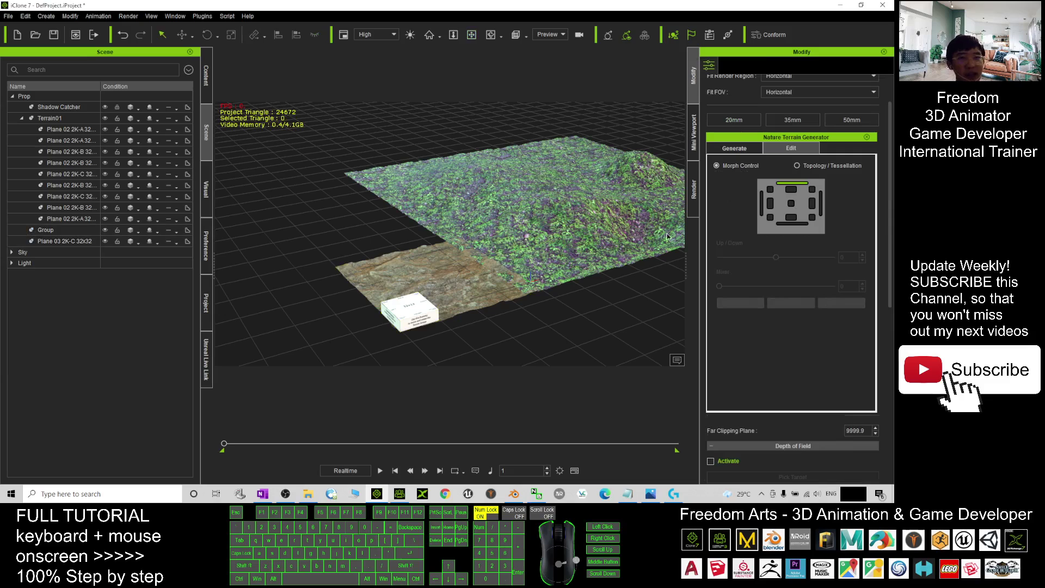
left_click(436, 267)
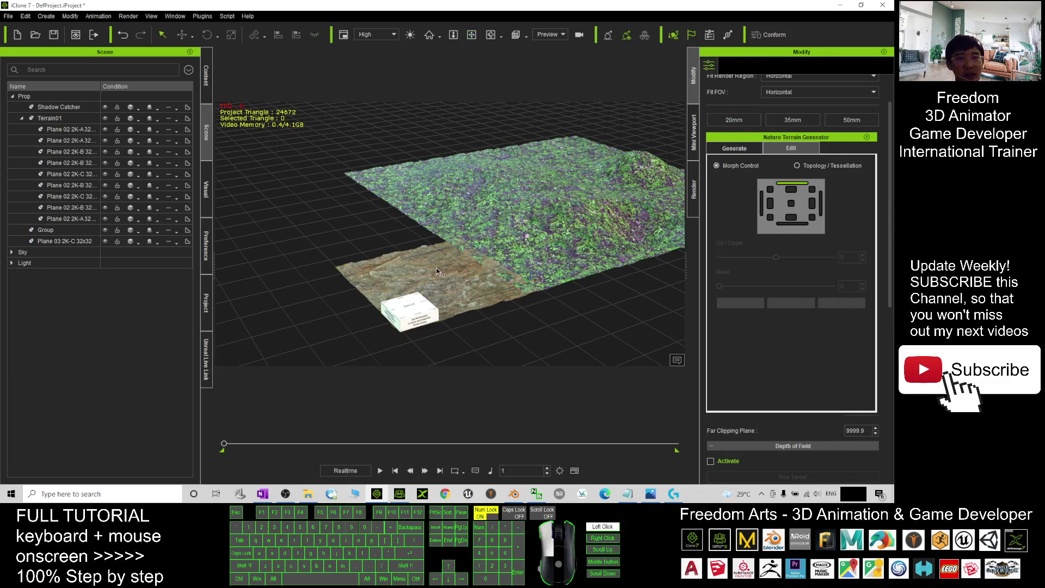
left_click(789, 204)
left_click_drag(777, 257, 827, 257)
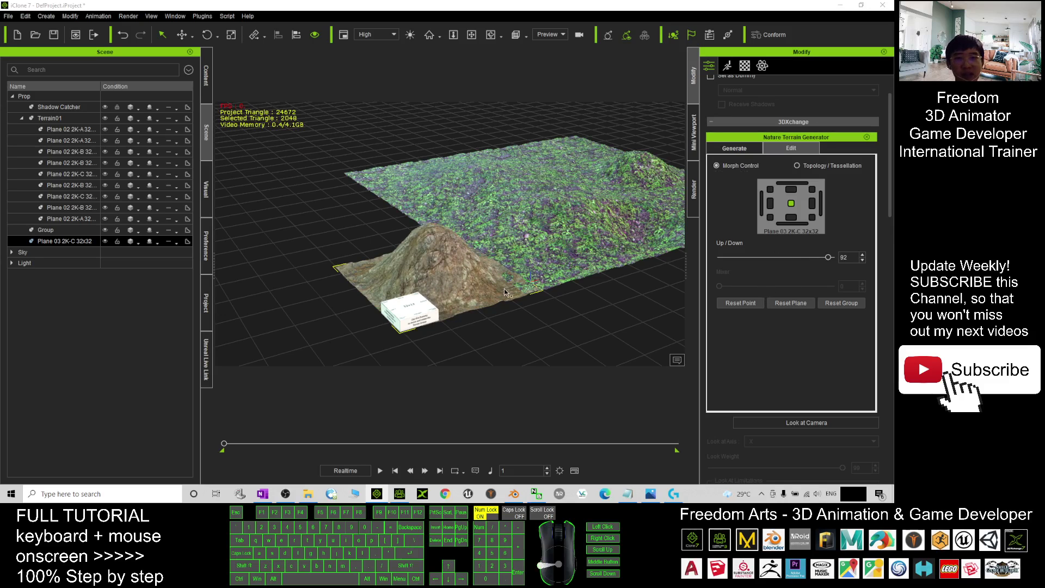
Move the rocky mound by its marker box onto Terrain01, sinking its base into the grassy surface near the edge
left_click(384, 316)
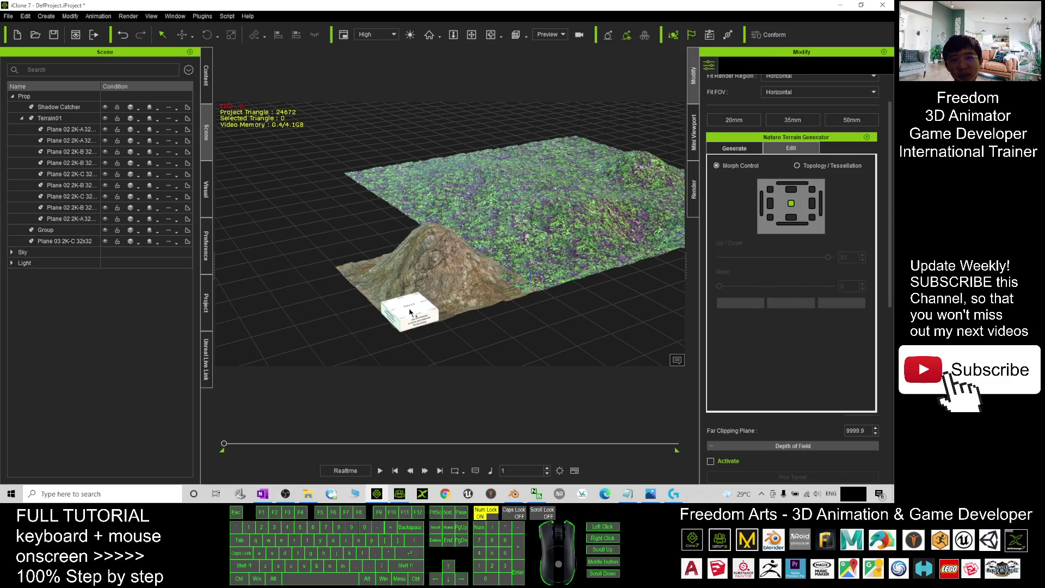
key("s")
scroll(412, 313, "down", 5)
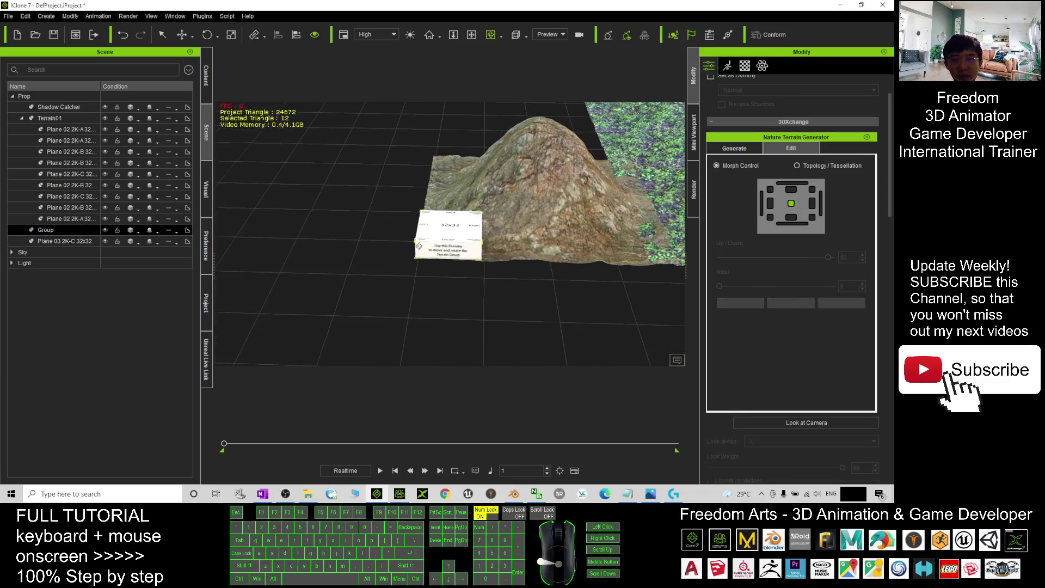
right_click_drag(419, 246, 321, 286)
left_click_drag(321, 286, 467, 278)
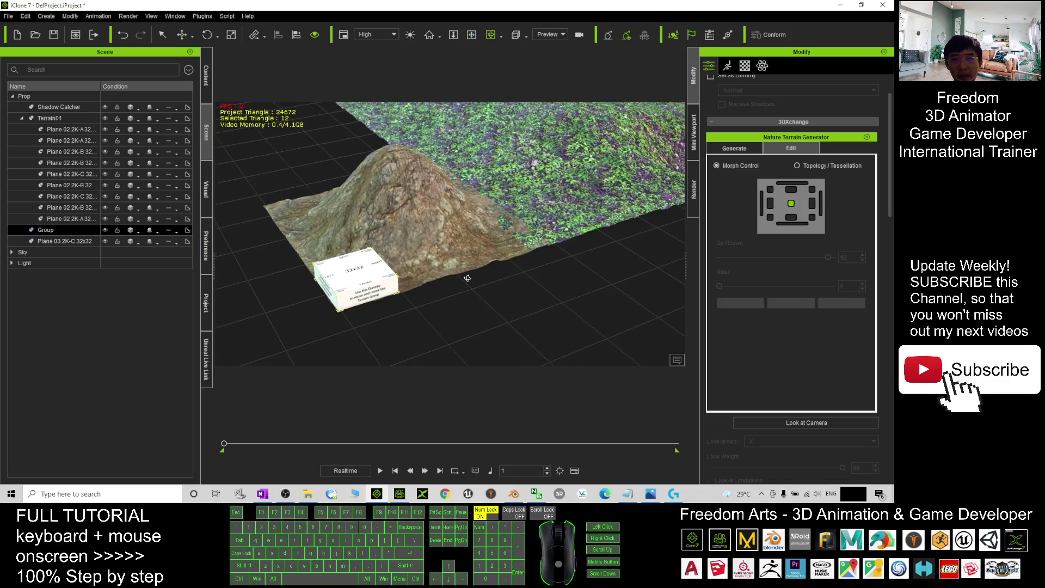
key("w")
scroll(393, 271, "down", 3)
left_click_drag(388, 263, 394, 218)
key("c")
left_click_drag(441, 299, 462, 183)
key("w")
left_click_drag(459, 136, 461, 130)
key("c")
left_click_drag(414, 210, 419, 260)
scroll(380, 210, "up", 2)
key("x")
key("c")
key("w")
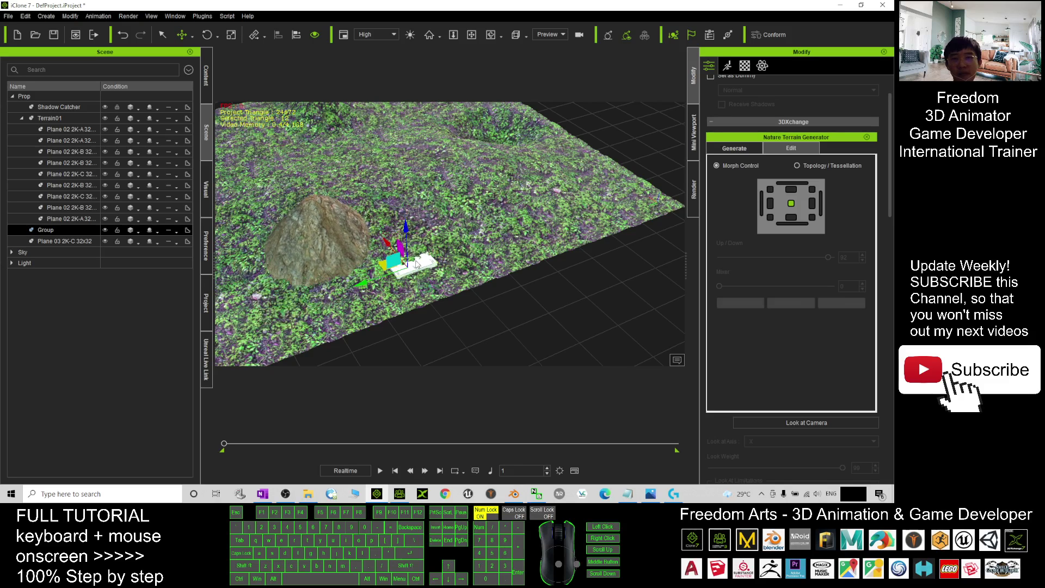
key("c")
key("q")
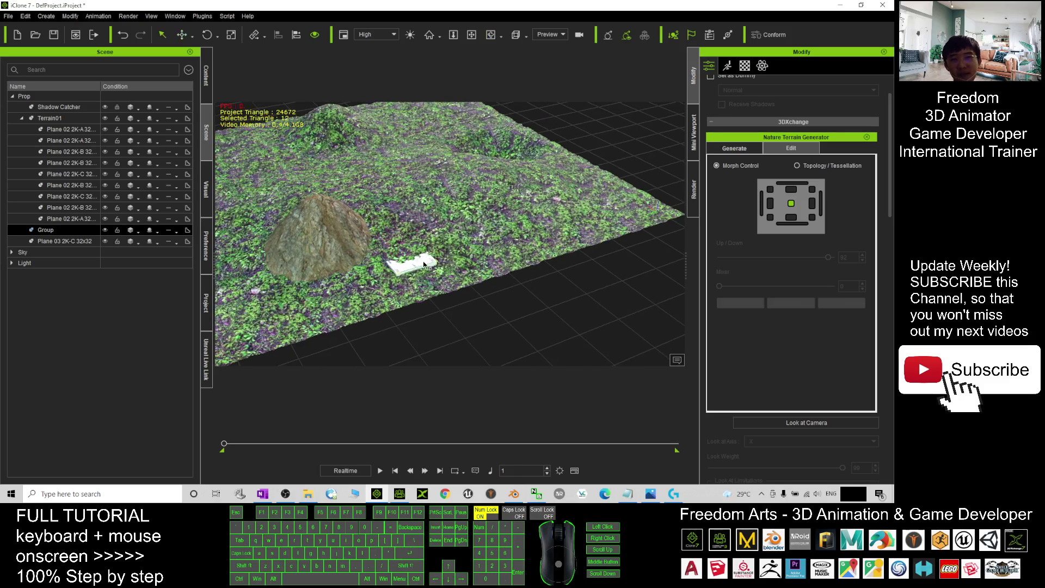
Hide the mound's marker box by setting its material Opacity to 0, and close the Nature Terrain Generator
left_click(746, 67)
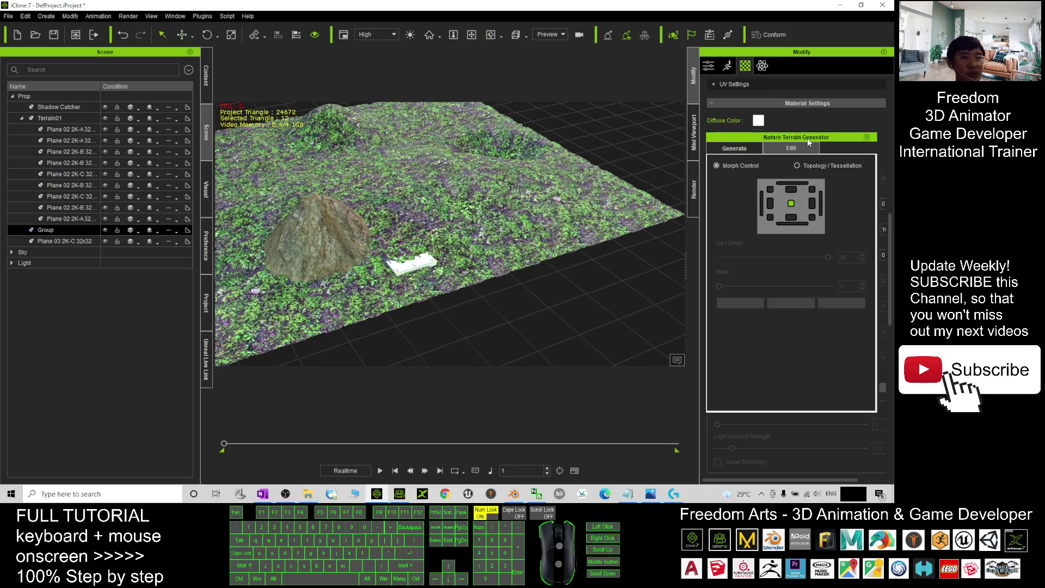
left_click_drag(807, 138, 143, 244)
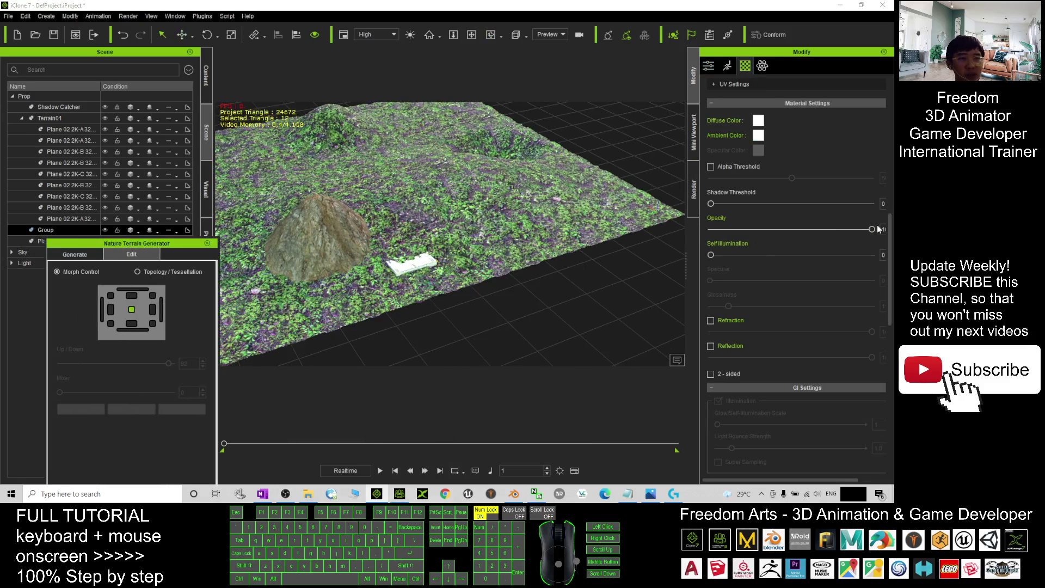
left_click_drag(872, 229, 711, 229)
scroll(385, 259, "down", 3)
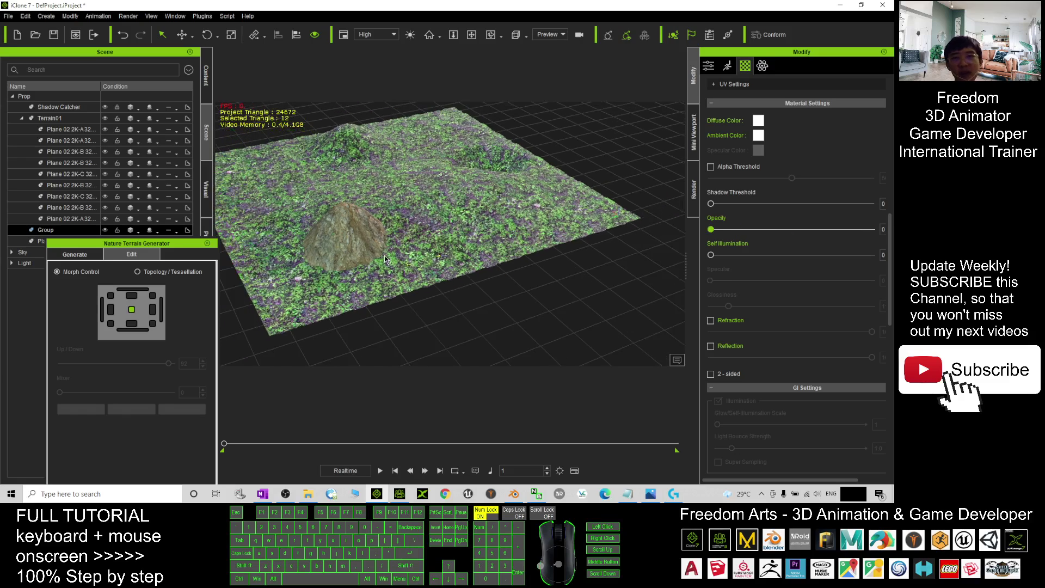
key("c")
left_click_drag(384, 259, 217, 206)
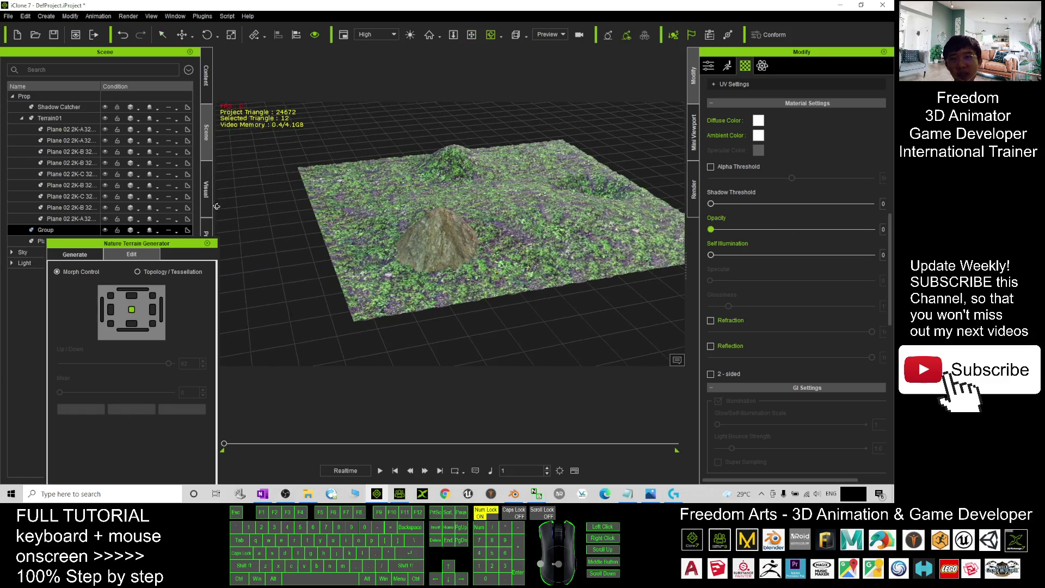
left_click(207, 243)
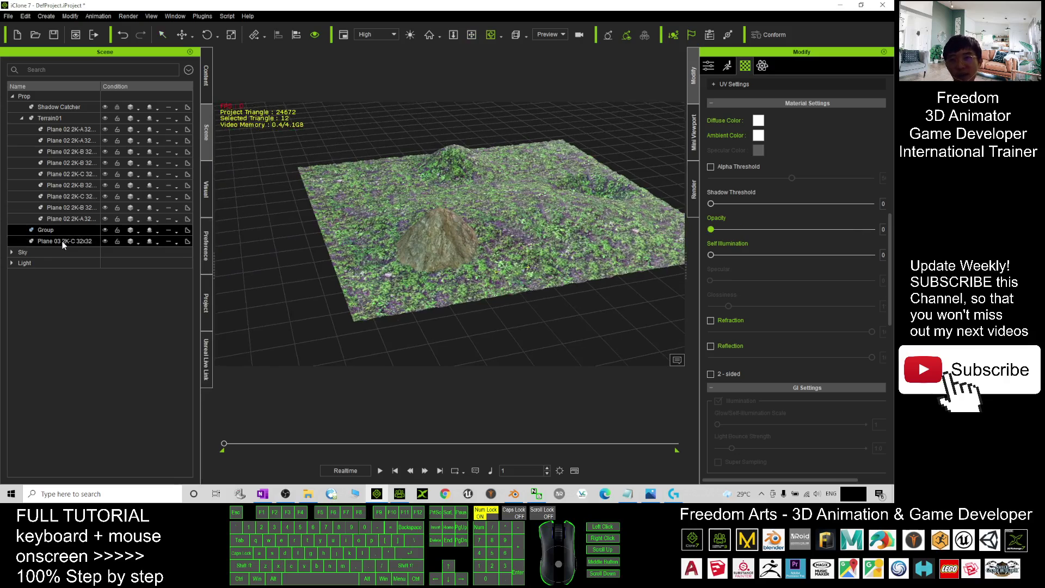
Attach Group and Plane 03 2K-C 32x32 together to Terrain01 as their parent
key("c")
left_click_drag(672, 222, 373, 255)
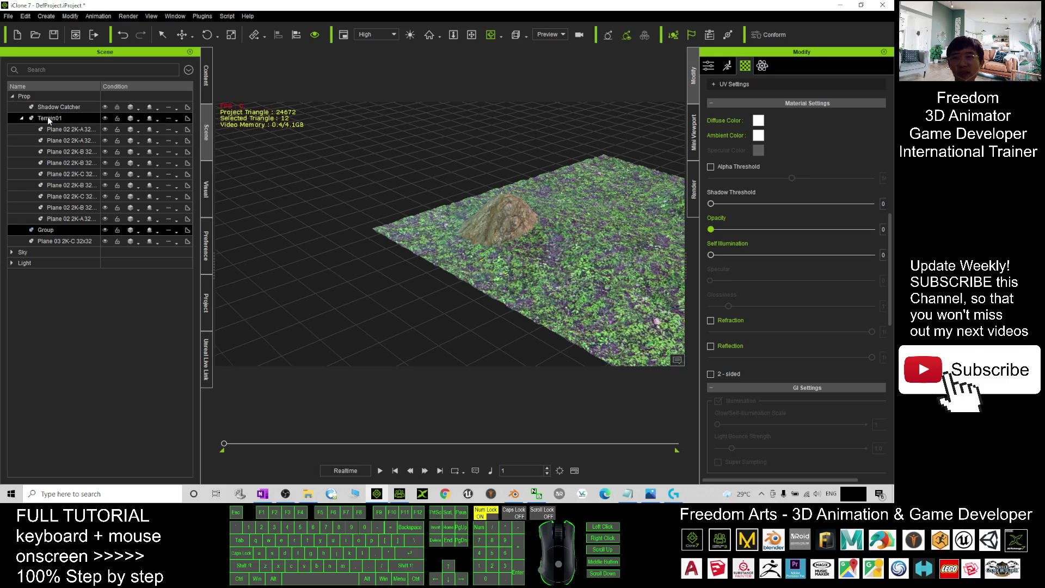
left_click(50, 231)
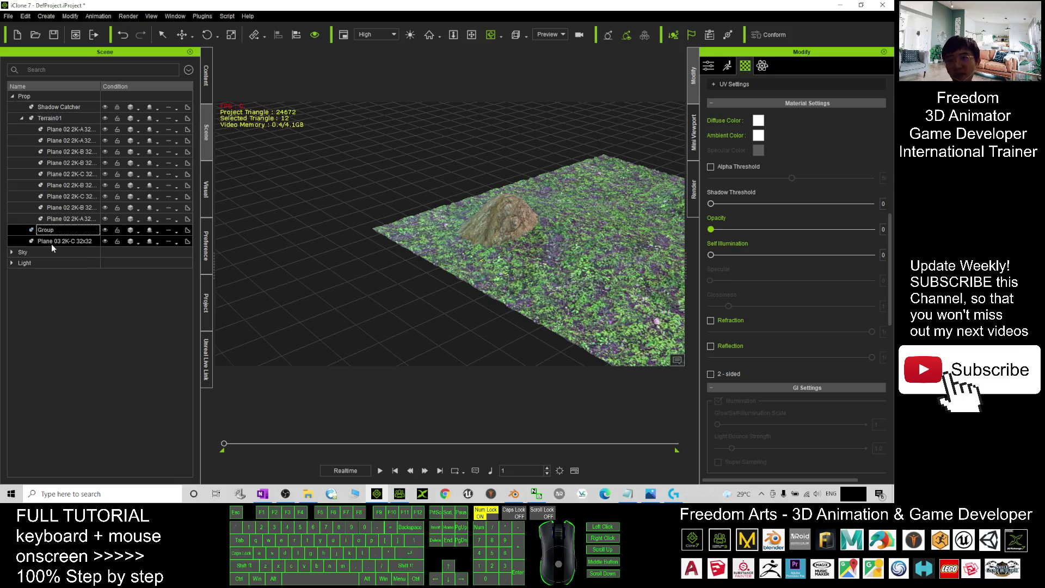
left_click(60, 239)
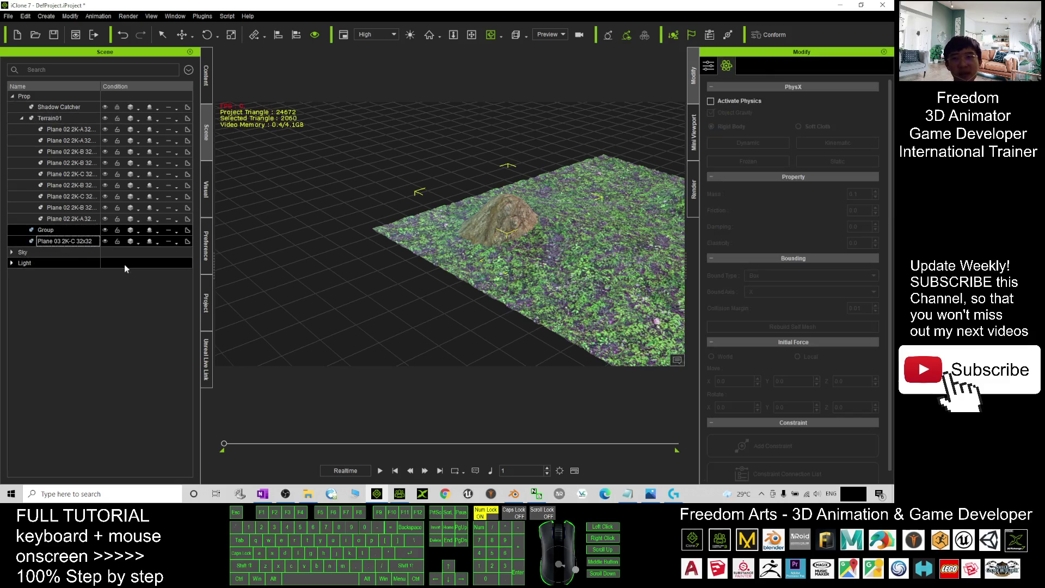
left_click(709, 65)
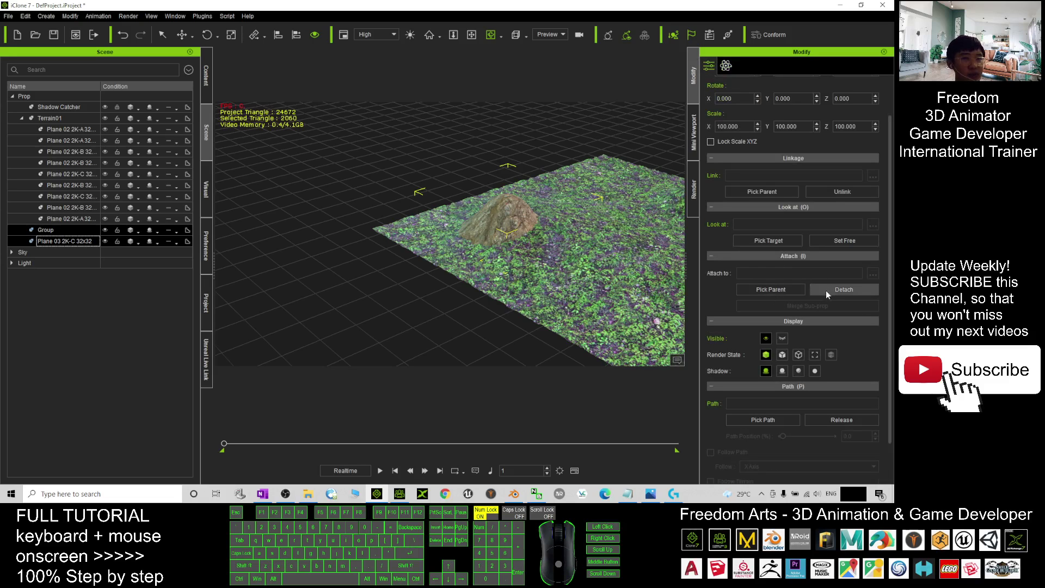
left_click(773, 290)
left_click(47, 119)
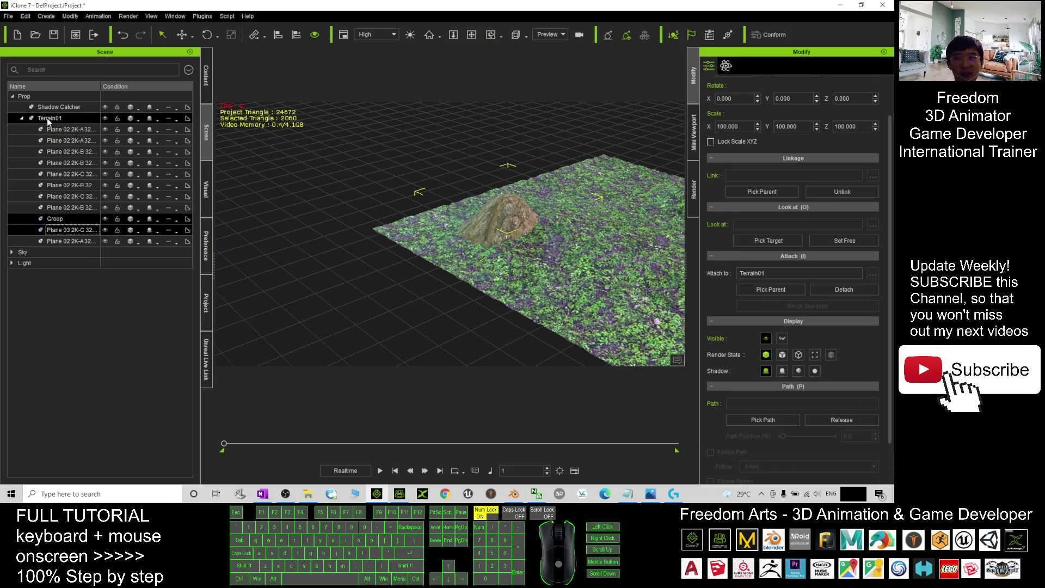
Select Terrain01 and examine the whole combined terrain with its rocky mound from several angles
left_click(49, 119)
scroll(537, 212, "down", 2)
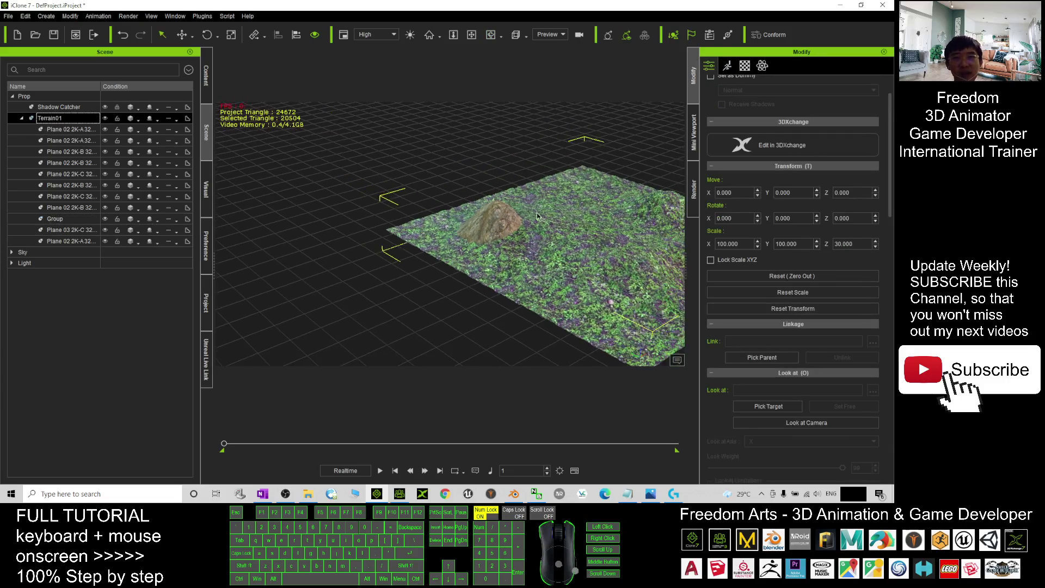
left_click_drag(537, 212, 423, 256)
scroll(396, 248, "down", 1)
key("x")
key("c")
left_click_drag(423, 304, 452, 275)
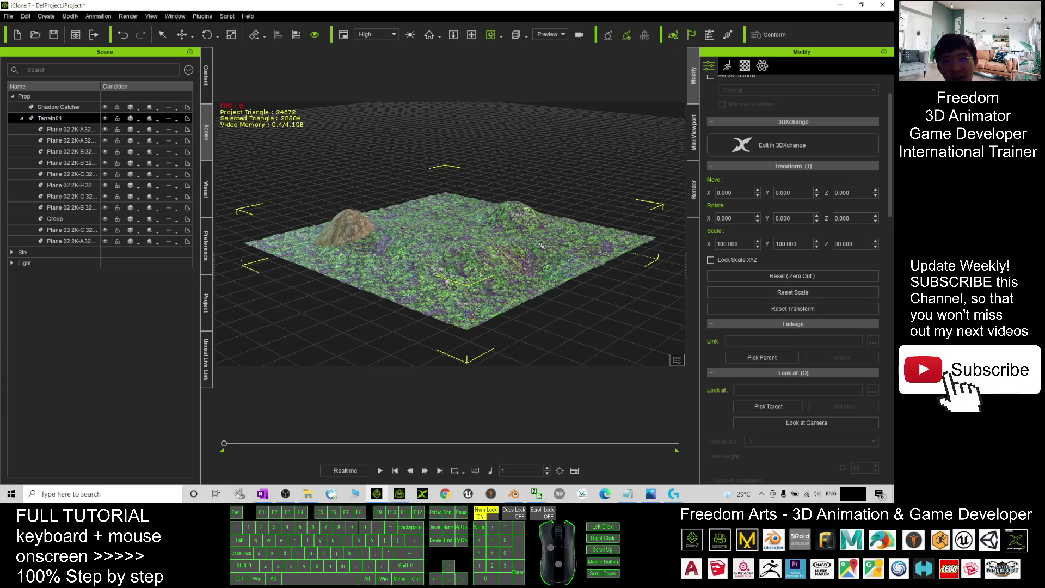
left_click_drag(521, 253, 439, 410)
Switch to Character Creator 3, send the default CC3_Base_Plus avatar to iClone, and return to iClone 7
left_click(400, 495)
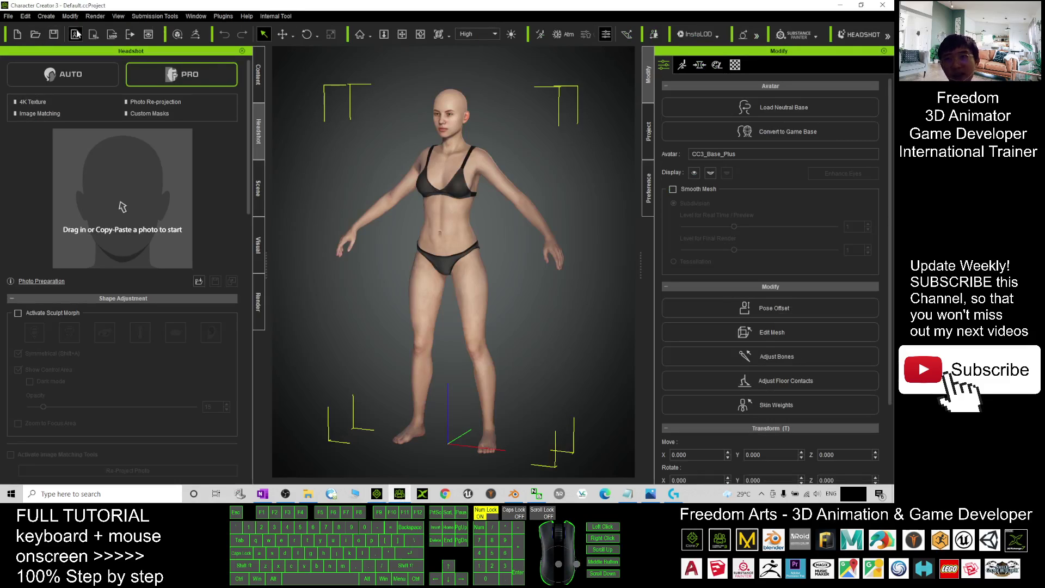
left_click(258, 78)
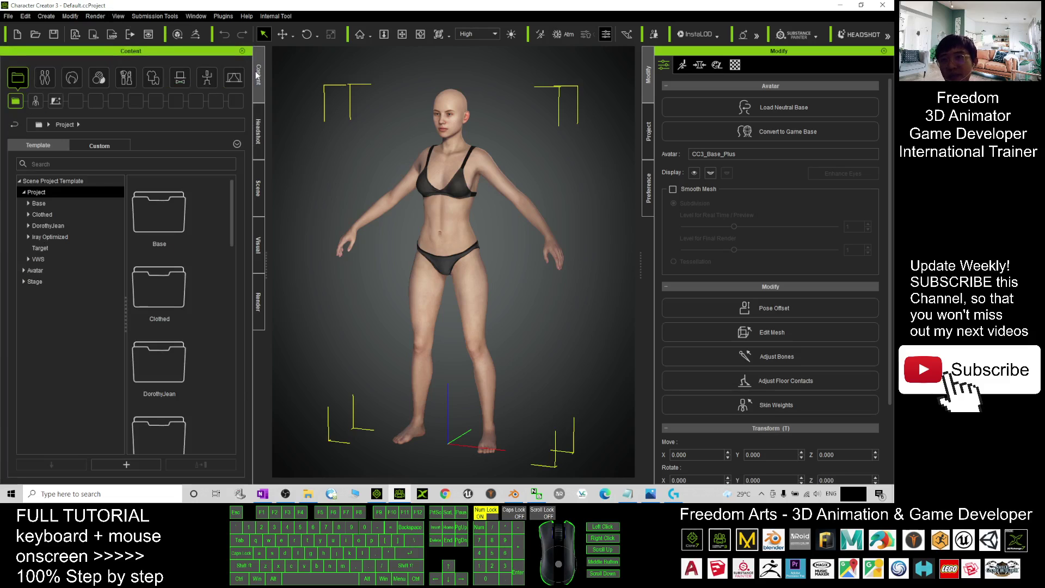
left_click(259, 131)
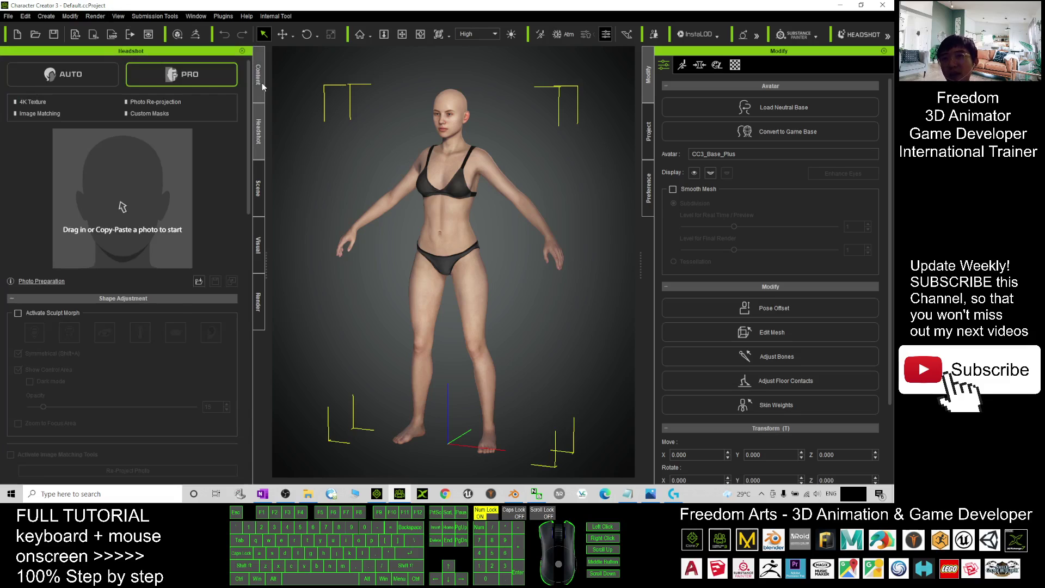
left_click(260, 79)
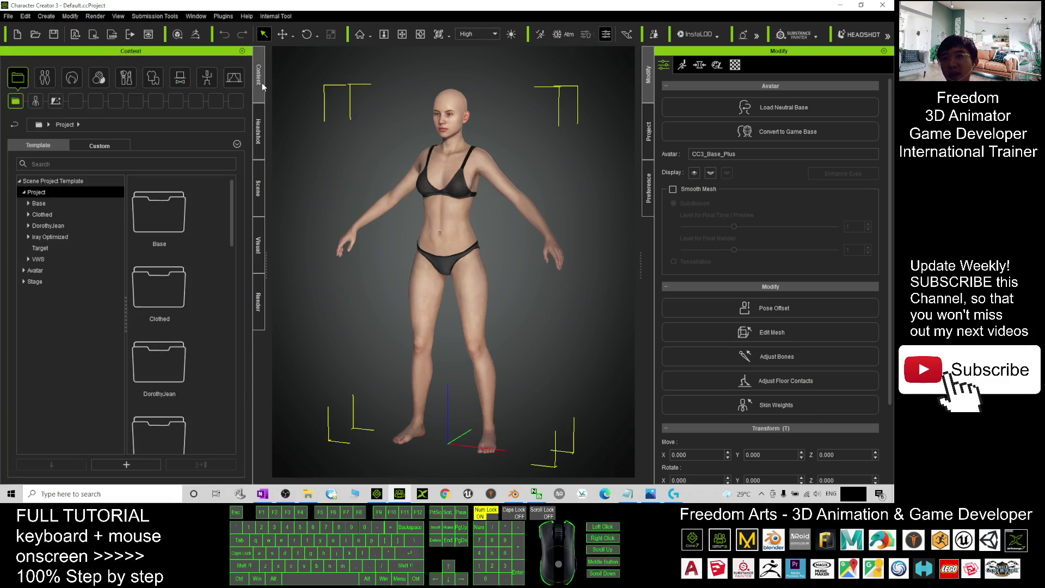
left_click(93, 36)
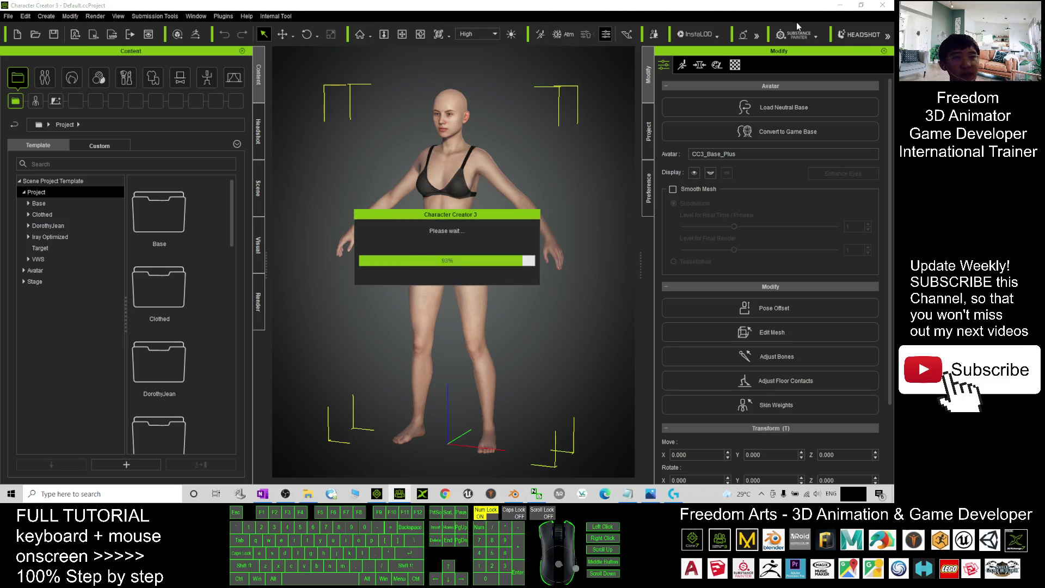
left_click(841, 5)
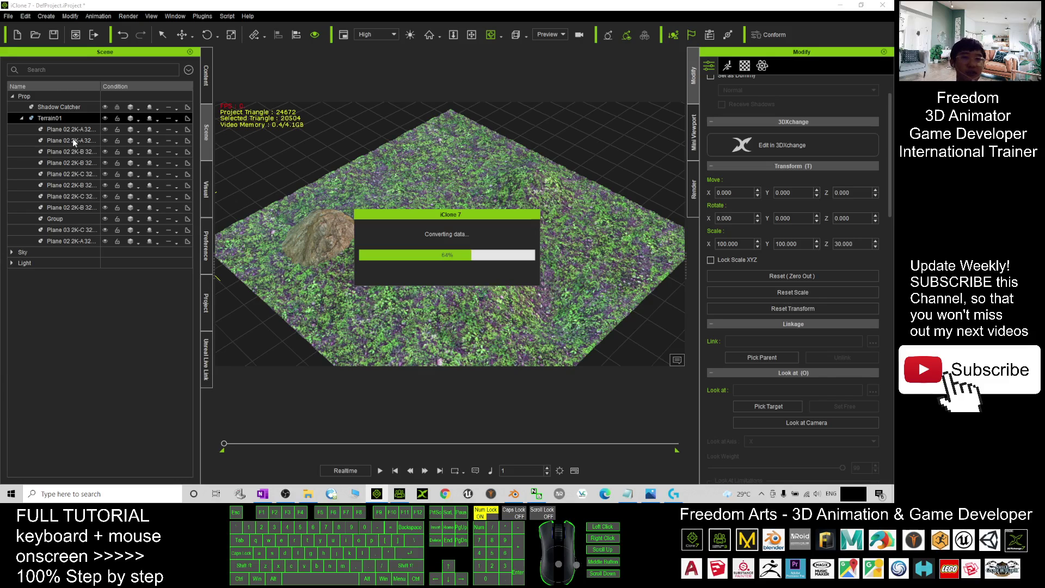
Attach Terrain01 to the CC3_Base_Plus avatar by picking the avatar as its parent
key("c")
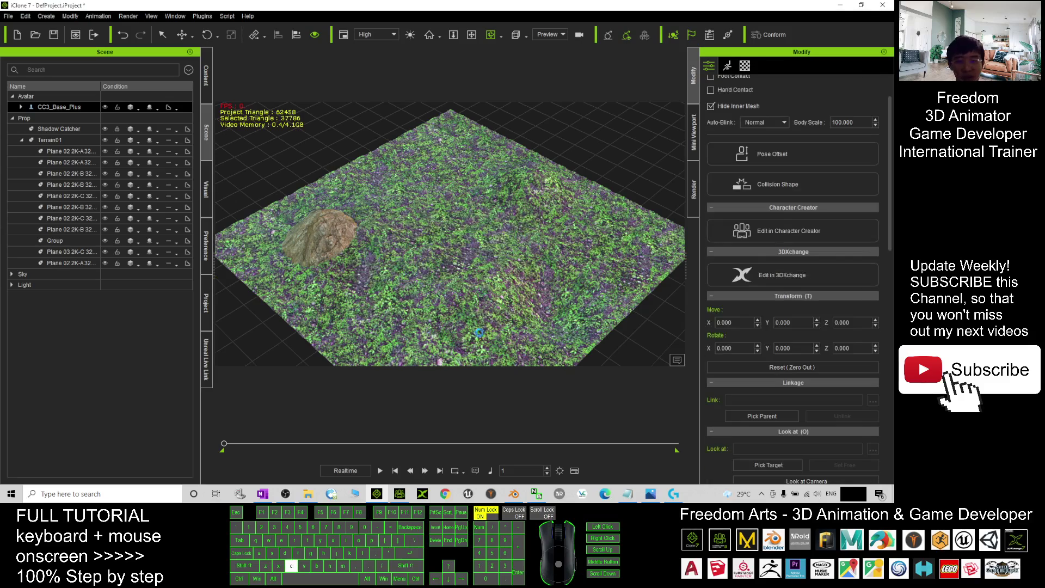
left_click_drag(479, 333, 414, 255)
left_click(51, 140)
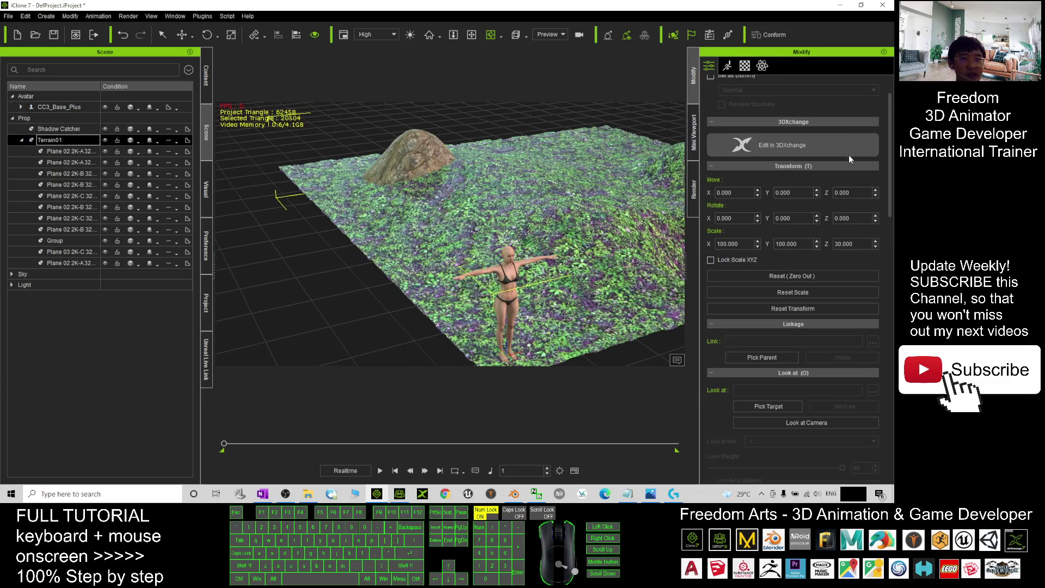
left_click(707, 69)
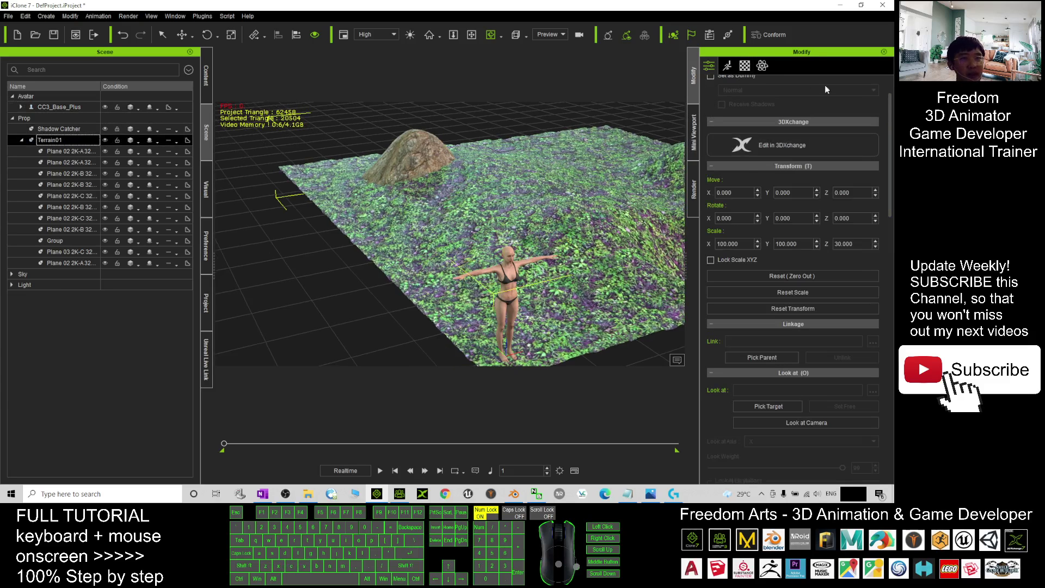
left_click_drag(890, 112, 890, 164)
scroll(773, 283, "down", 5)
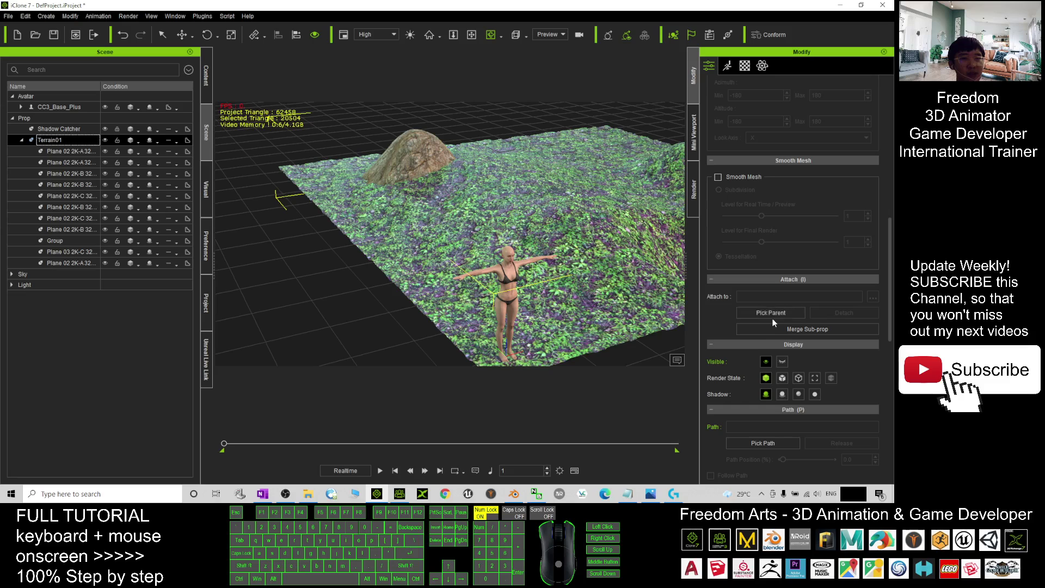
left_click(773, 320)
left_click(764, 311)
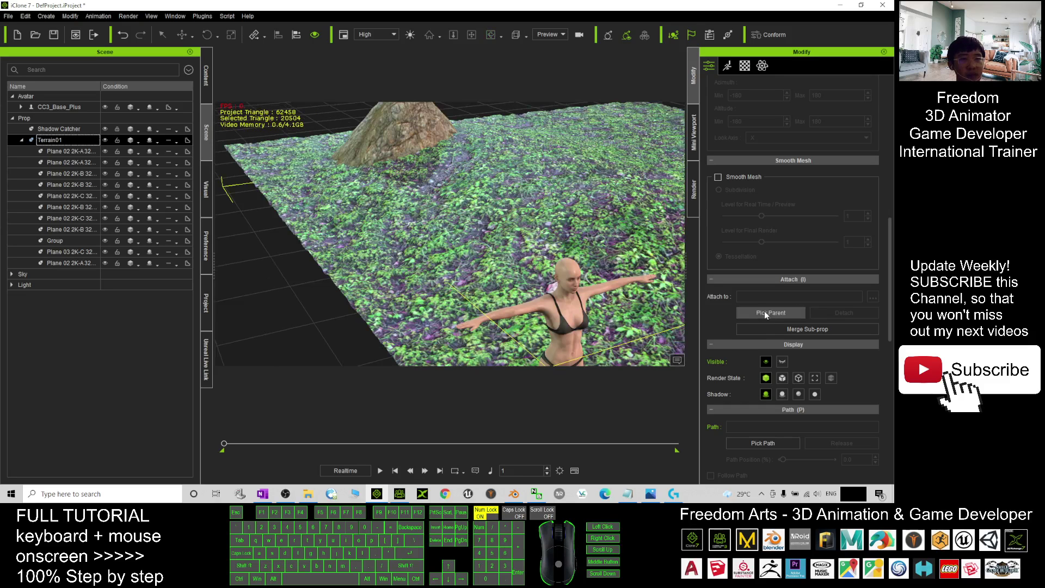
left_click(567, 269)
left_click(570, 267)
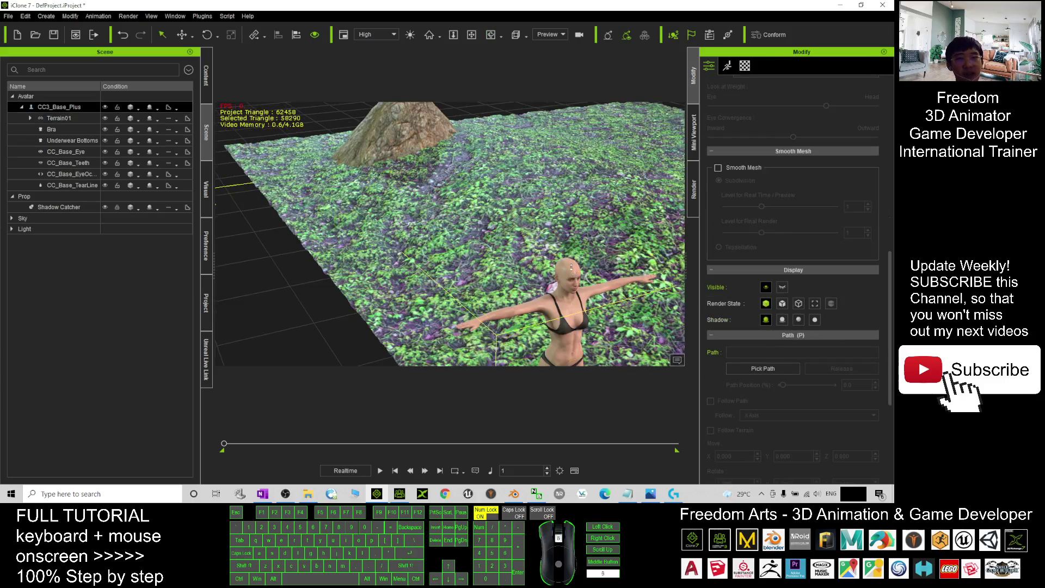
Send the CC3_Base_Plus avatar with its attached terrain to Character Creator 3 for editing, applying it with Replace All
scroll(571, 266, "down", 5)
left_click_drag(562, 195, 520, 198)
scroll(398, 251, "up", 3)
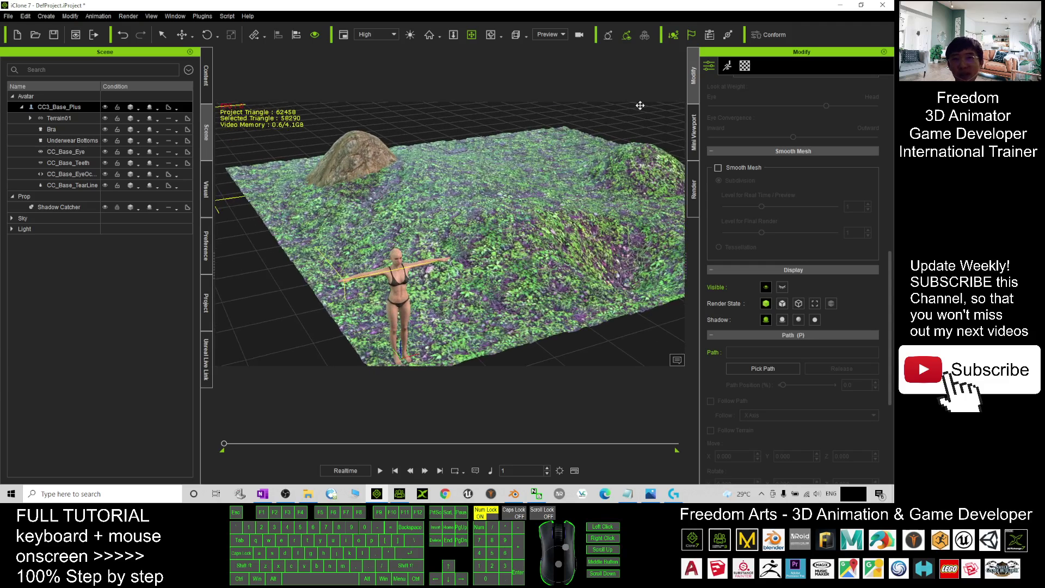
left_click_drag(890, 260, 890, 90)
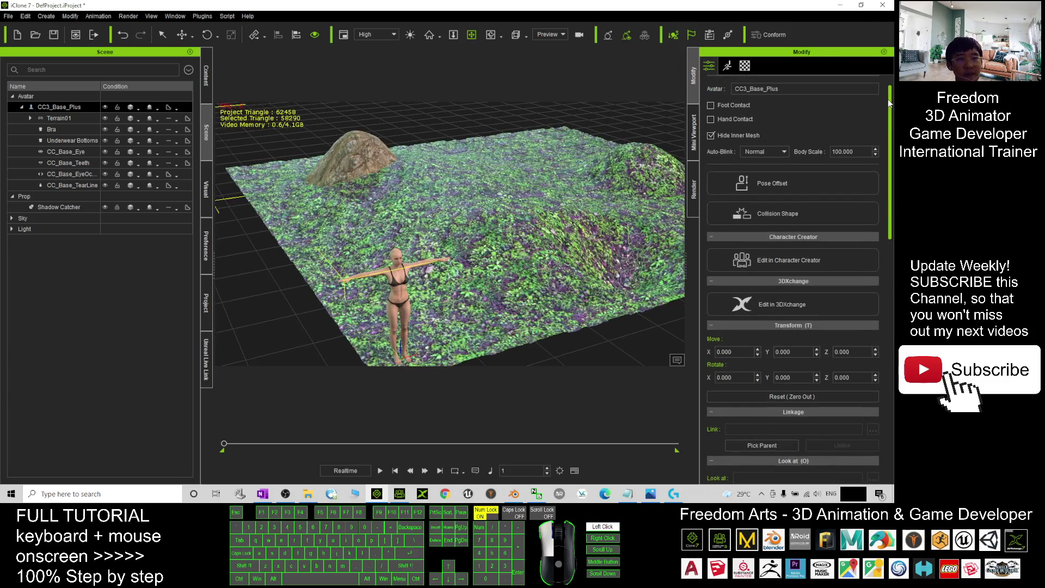
left_click(786, 270)
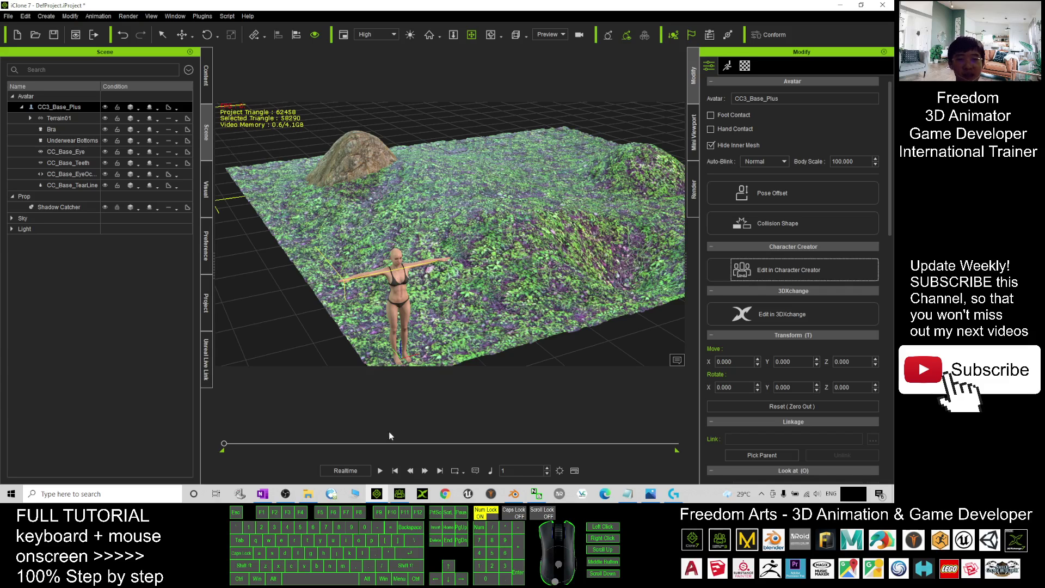
left_click(400, 495)
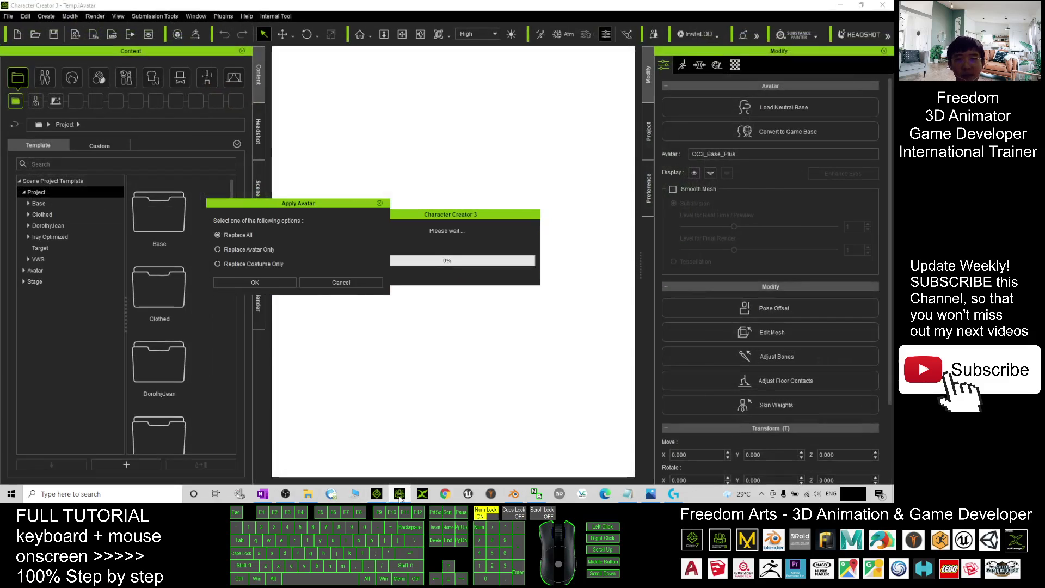
left_click(255, 282)
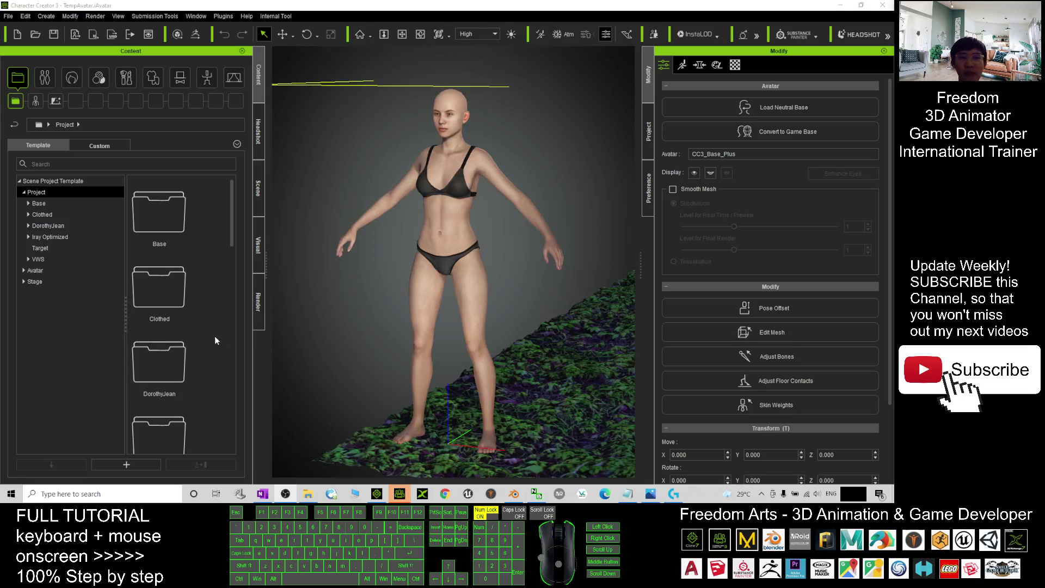
Select Terrain01 beside the avatar and combine its attached parts with Merge Accessory
scroll(471, 299, "down", 2)
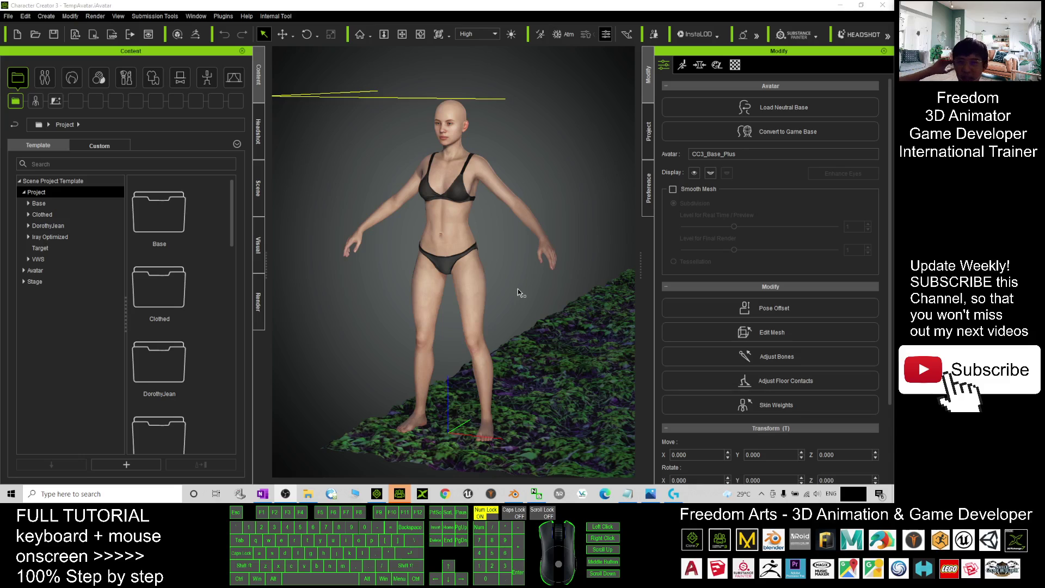
scroll(518, 288, "down", 3)
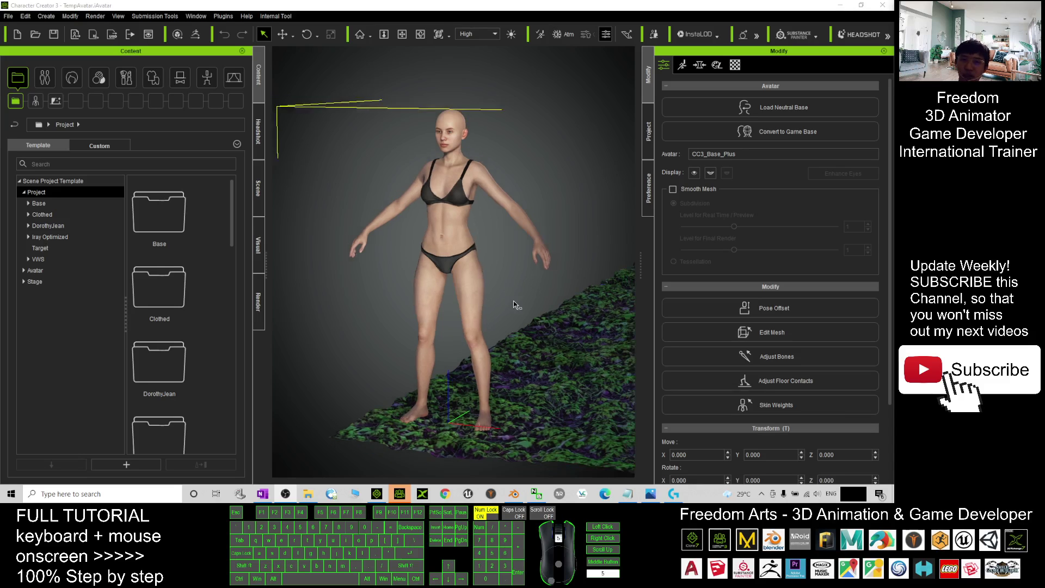
scroll(514, 300, "down", 2)
key("x")
left_click_drag(566, 294, 604, 353)
key("x")
left_click_drag(479, 318, 337, 300)
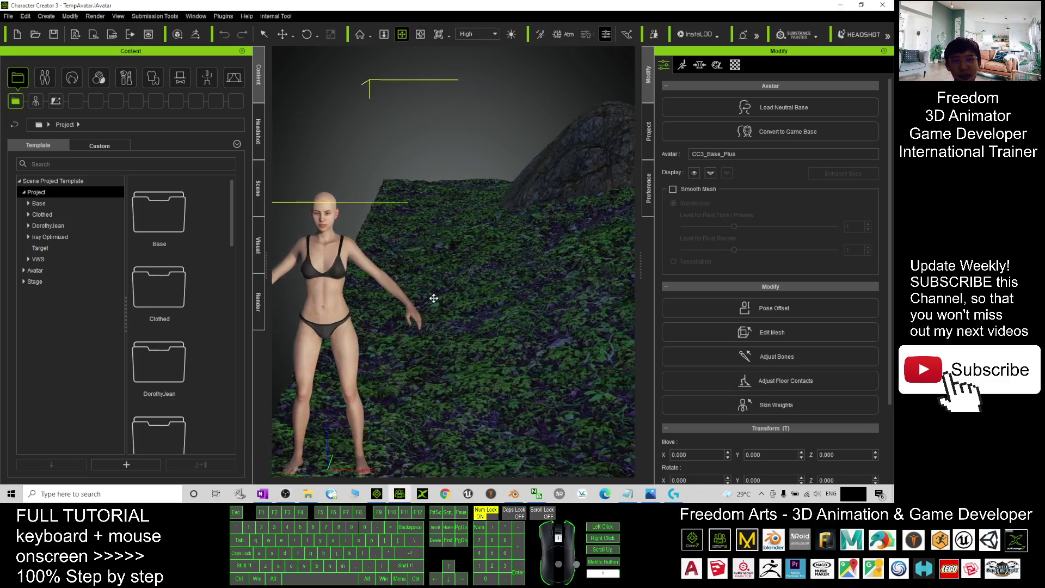
scroll(447, 291, "down", 5, "shift")
left_click_drag(474, 288, 452, 324)
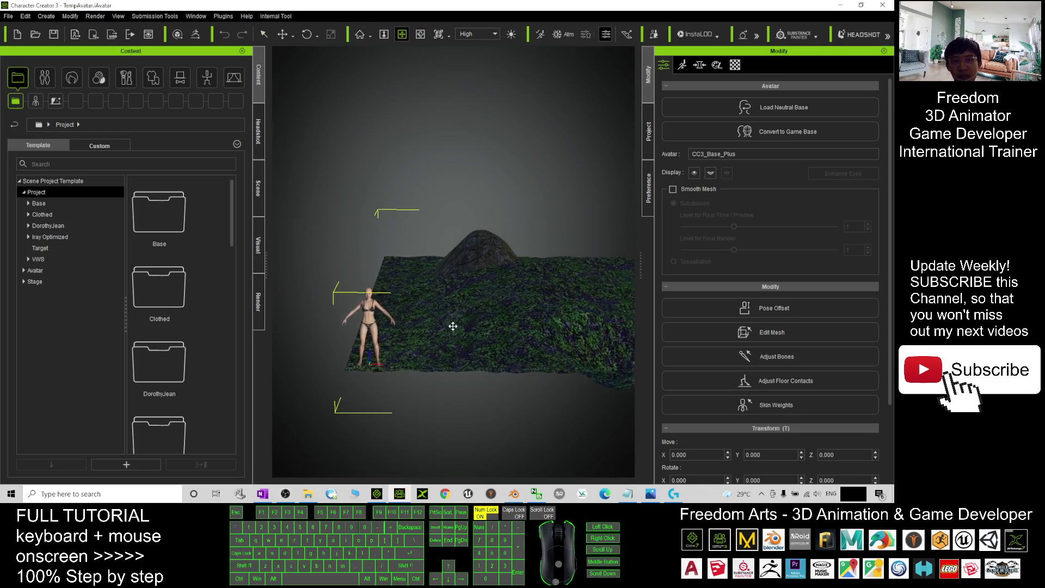
key("q")
left_click(463, 327)
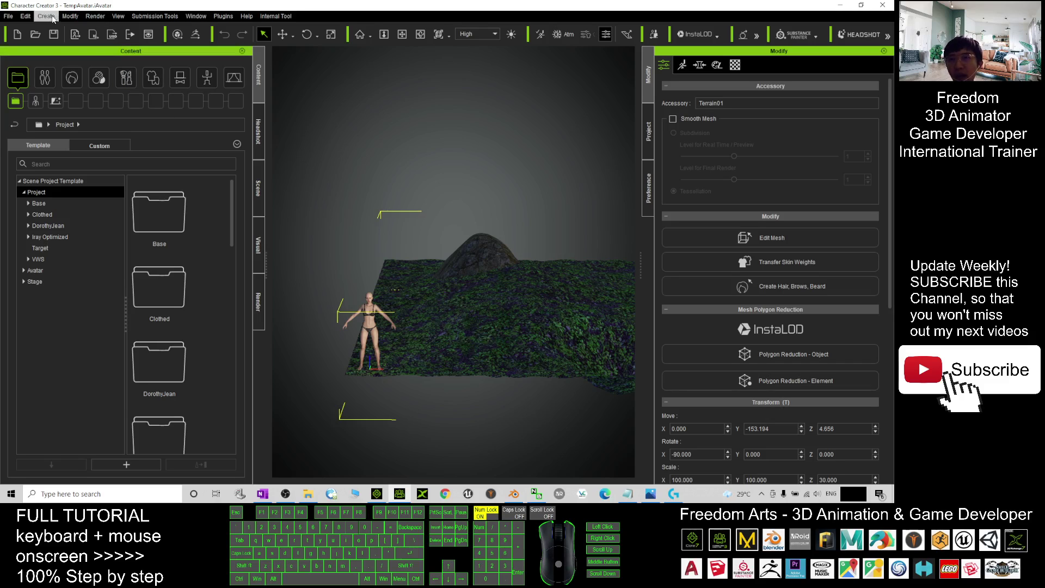
left_click(69, 17)
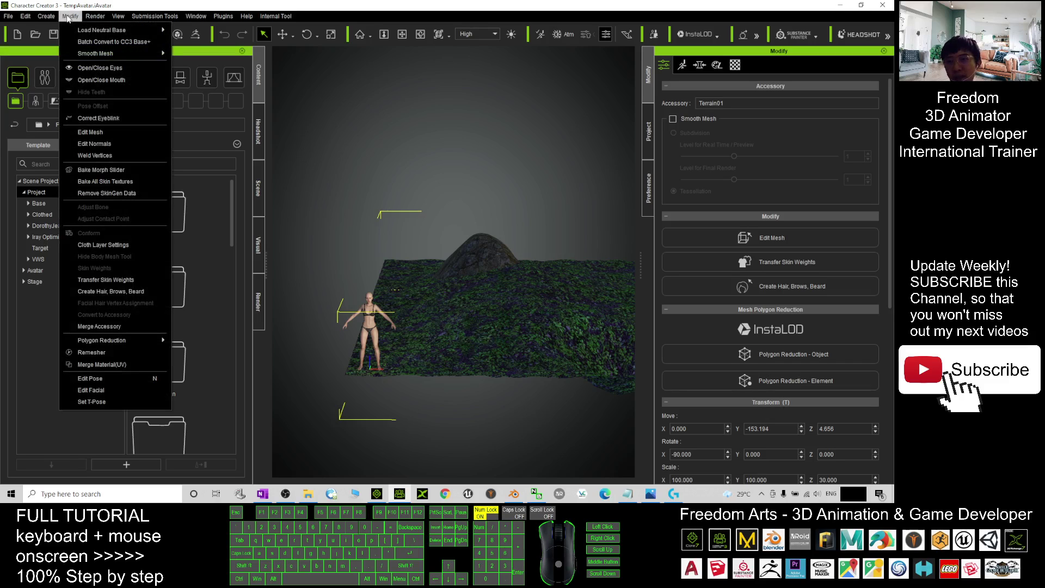
left_click(125, 326)
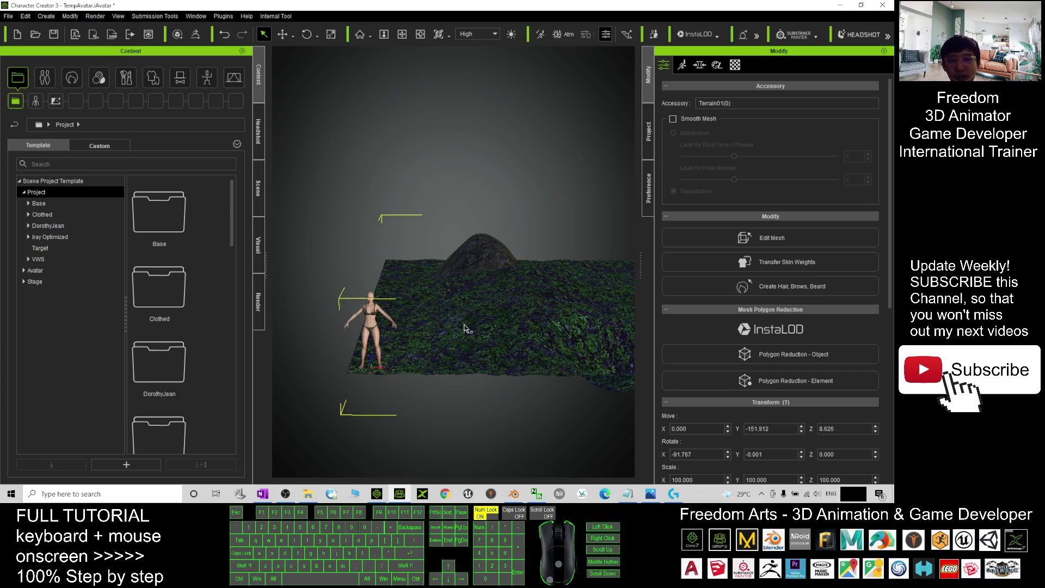
Examine the merged terrain accessory and its rocky mound from another angle in Character Creator 3
scroll(510, 305, "down", 2)
scroll(510, 305, "up", 2)
key("x")
left_click_drag(545, 338, 490, 368)
key("c")
key("x")
key("c")
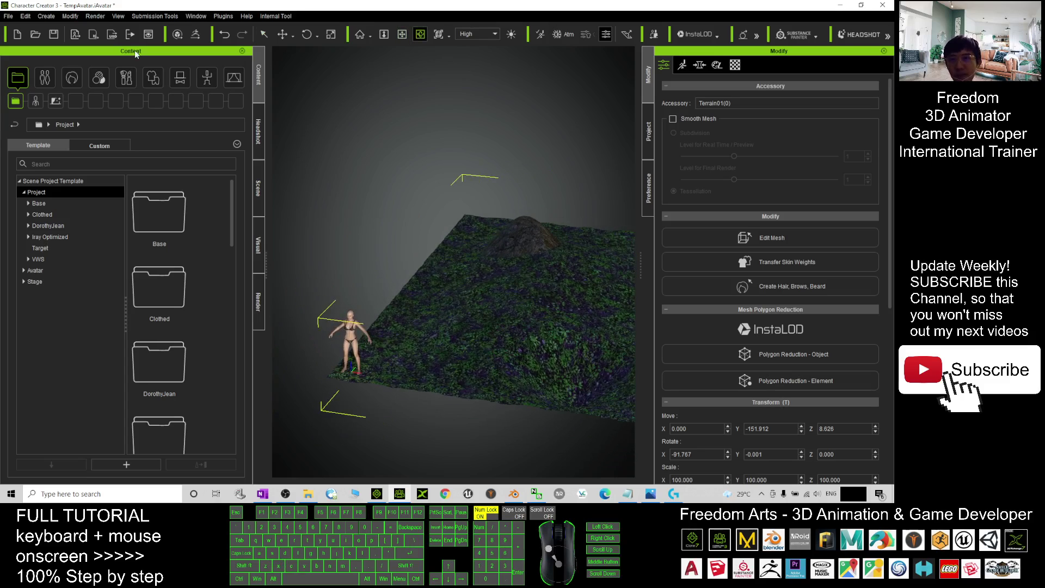
Switch to iClone 7 and start a new project, discarding the current one without saving
left_click(95, 39)
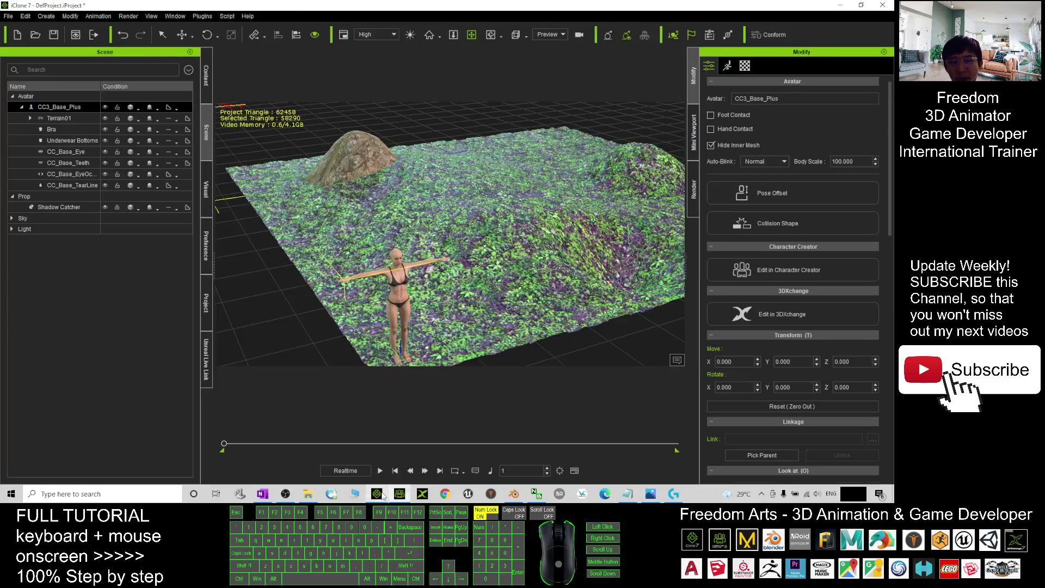
scroll(412, 194, "down", 3)
key("c")
left_click_drag(412, 195, 351, 189)
left_click(17, 34)
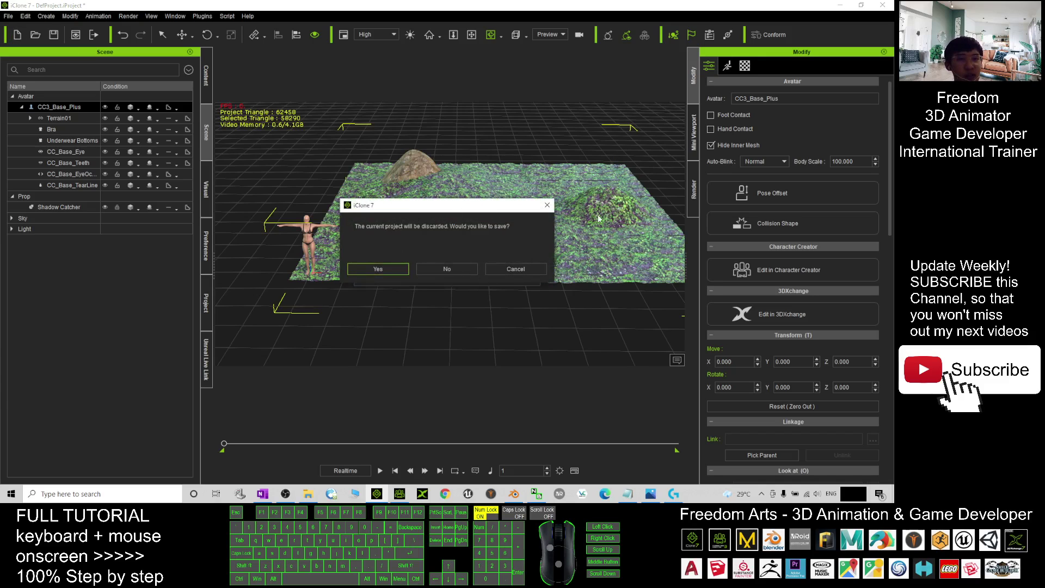
left_click(447, 269)
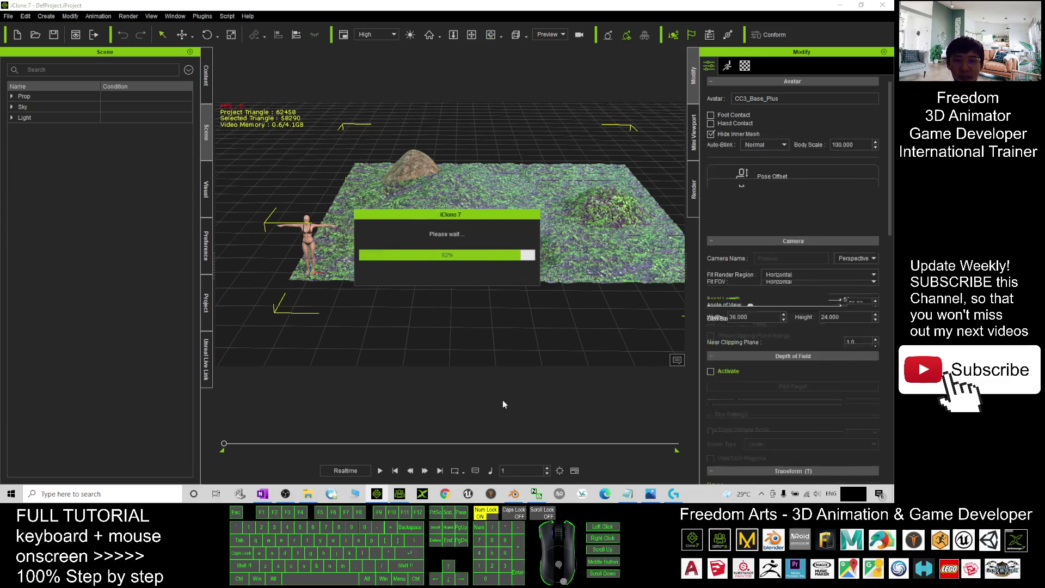
Switch to Character Creator 3, send the avatar with the merged terrain to iClone, and return to iClone 7
left_click(400, 496)
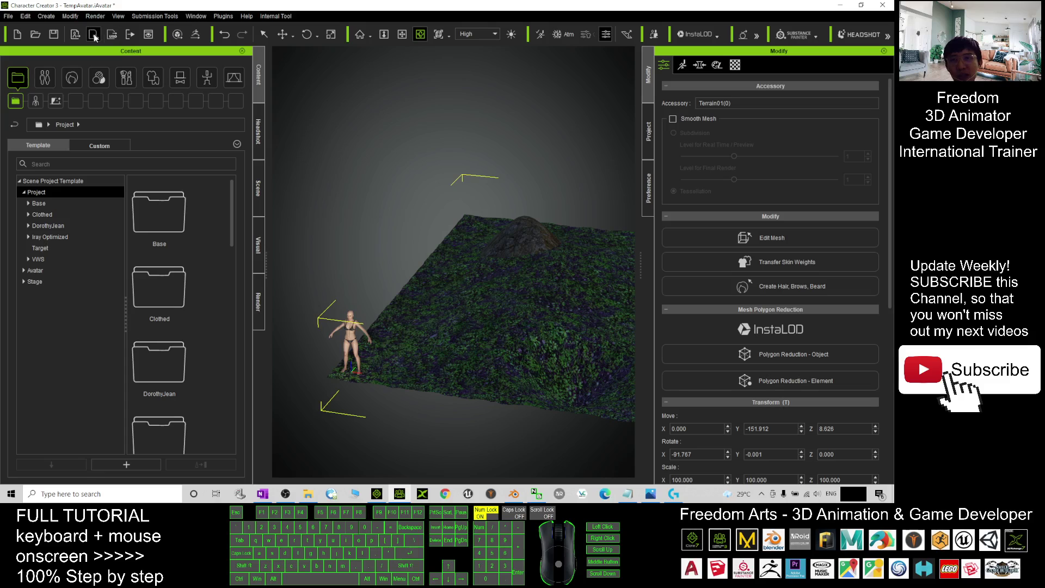
left_click(94, 36)
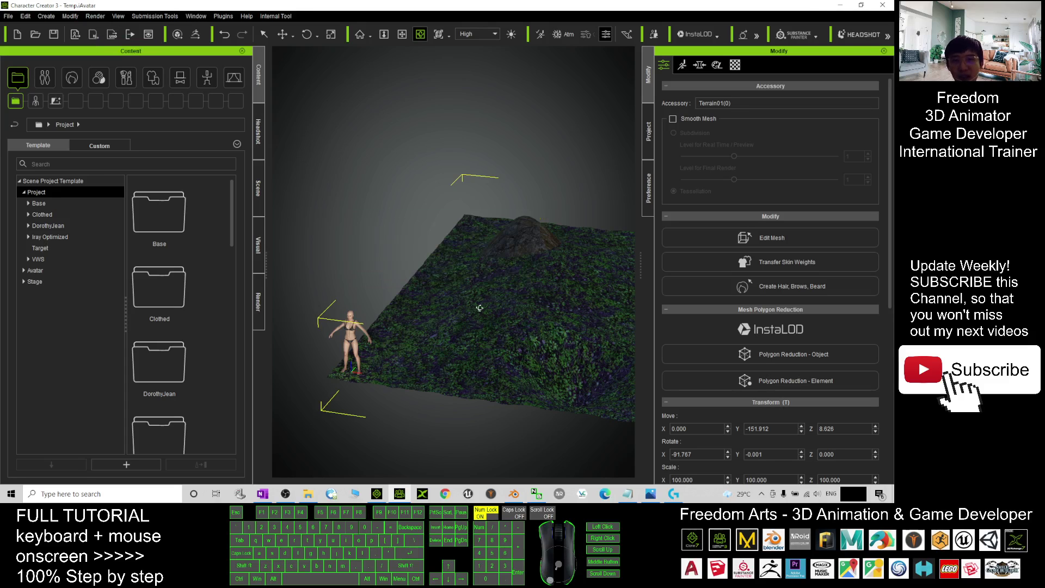
left_click(377, 495)
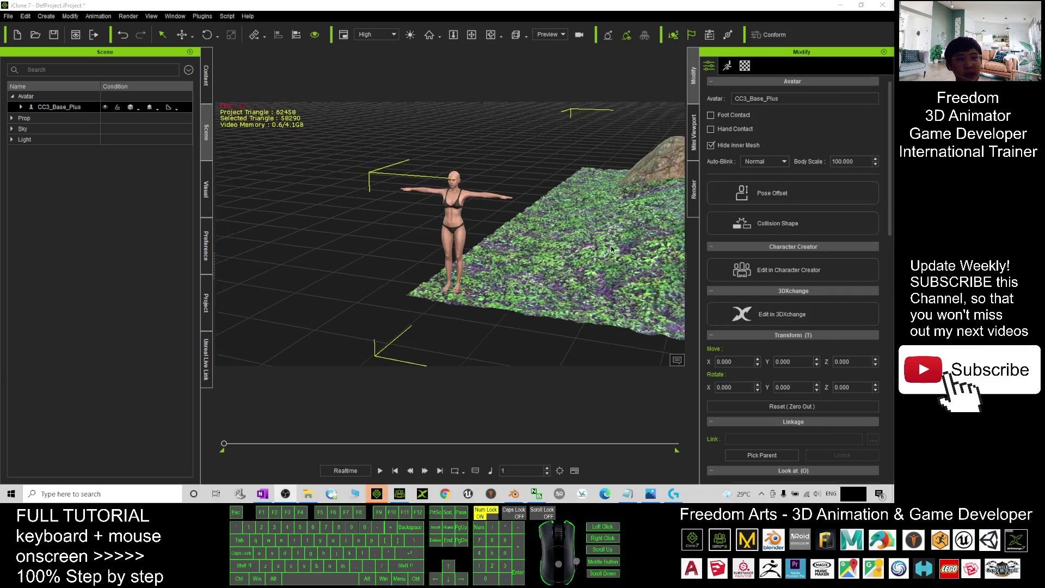
Expand the CC3_Base_Plus hierarchy, select Terrain01(0), and examine the merged terrain with its rocky mound
key("x")
left_click_drag(611, 250, 354, 226)
key("c")
key("x")
scroll(354, 226, "down", 3)
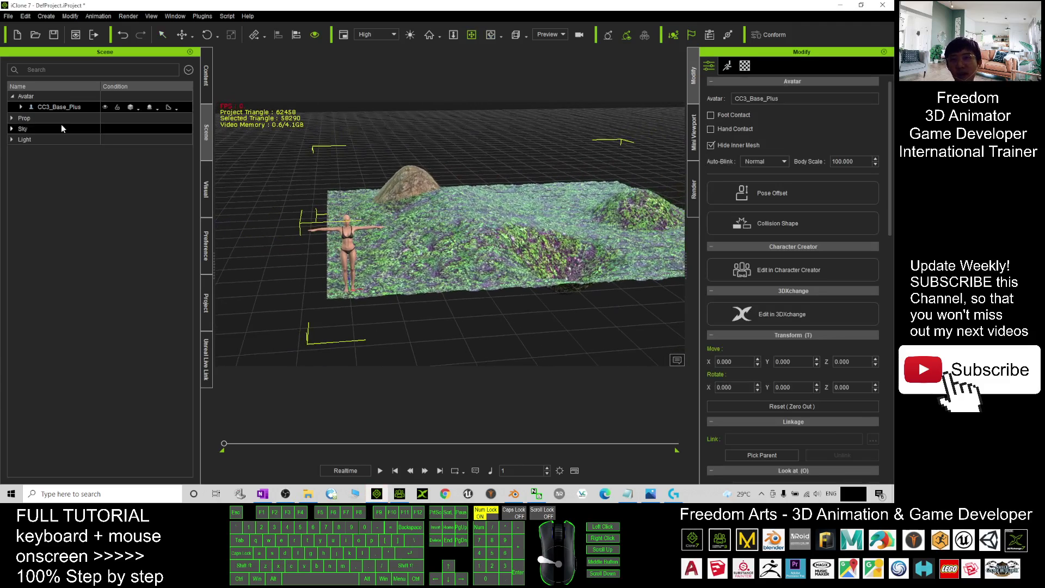
left_click(22, 106)
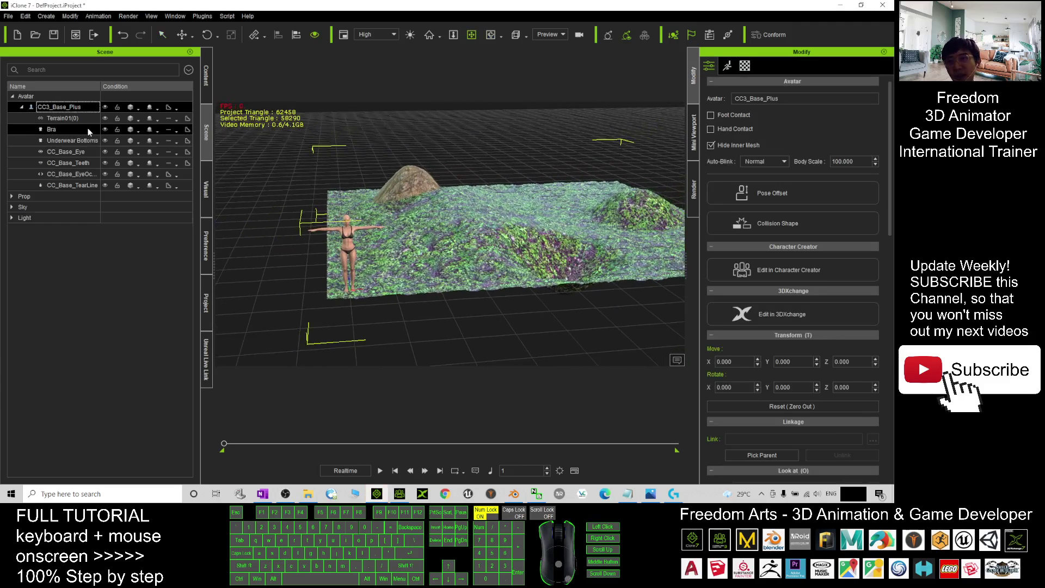
left_click(59, 119)
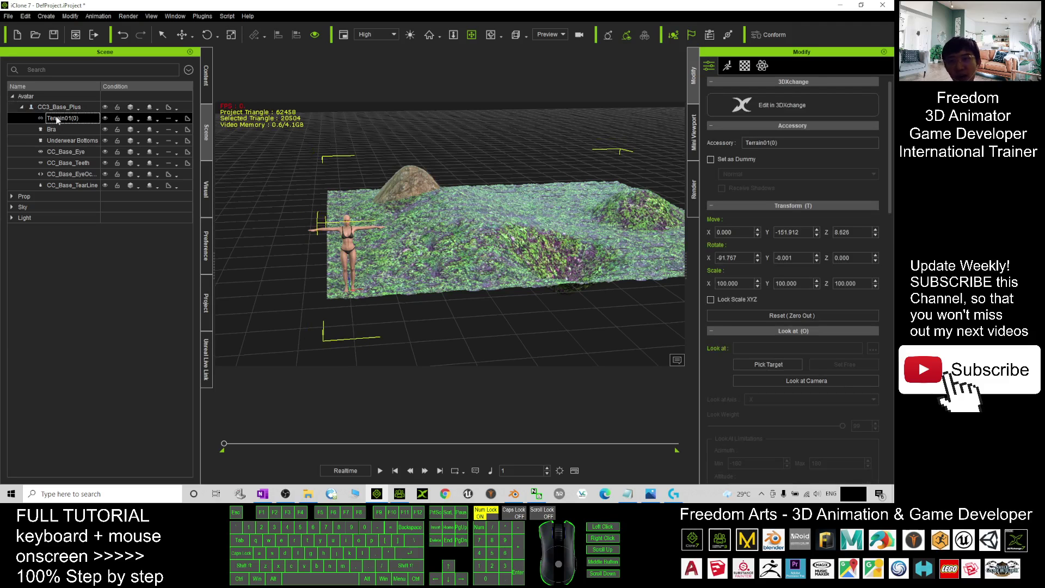
key("c")
left_click_drag(542, 223, 572, 215)
key("x")
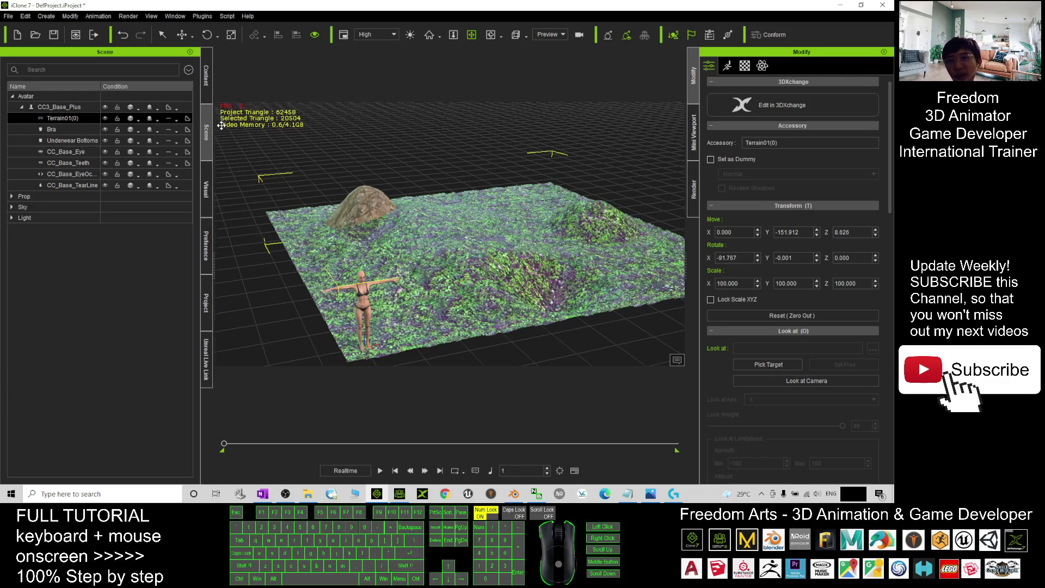
Detach Terrain01(0) from the avatar's CC_Base_Head so it stands as a separate prop
double_click(57, 116)
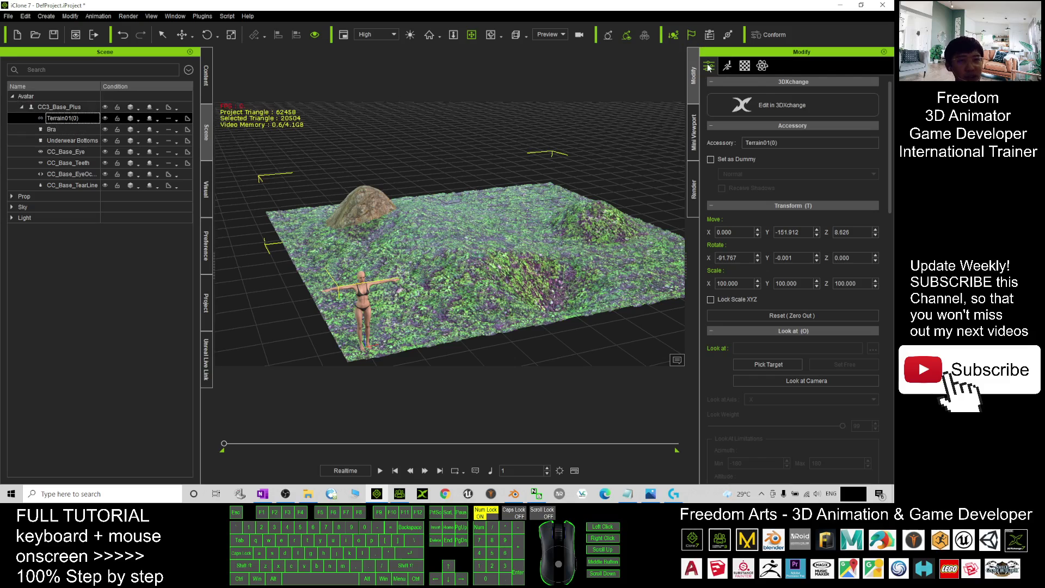
left_click_drag(889, 112, 889, 258)
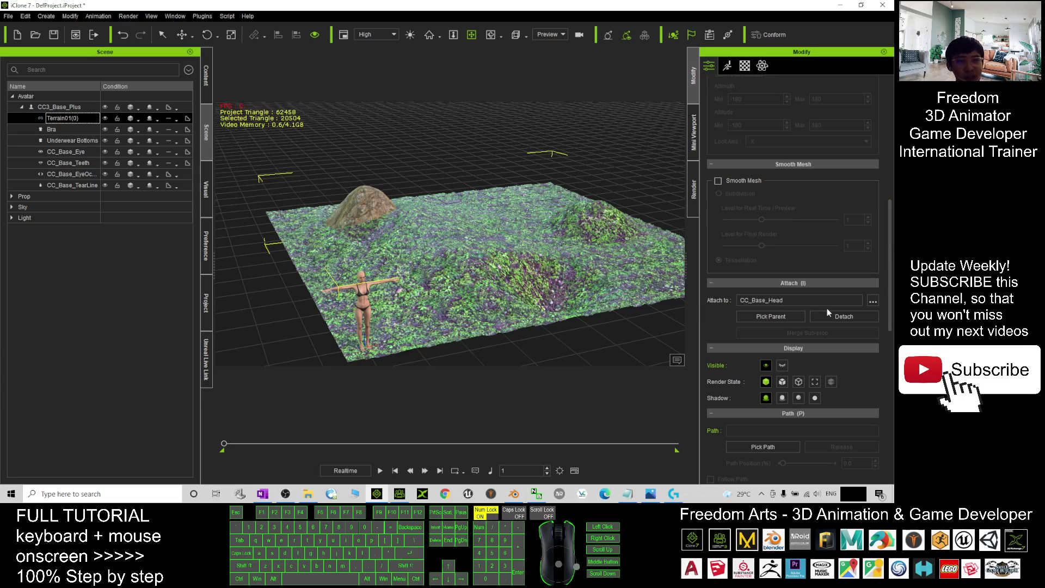
left_click(844, 315)
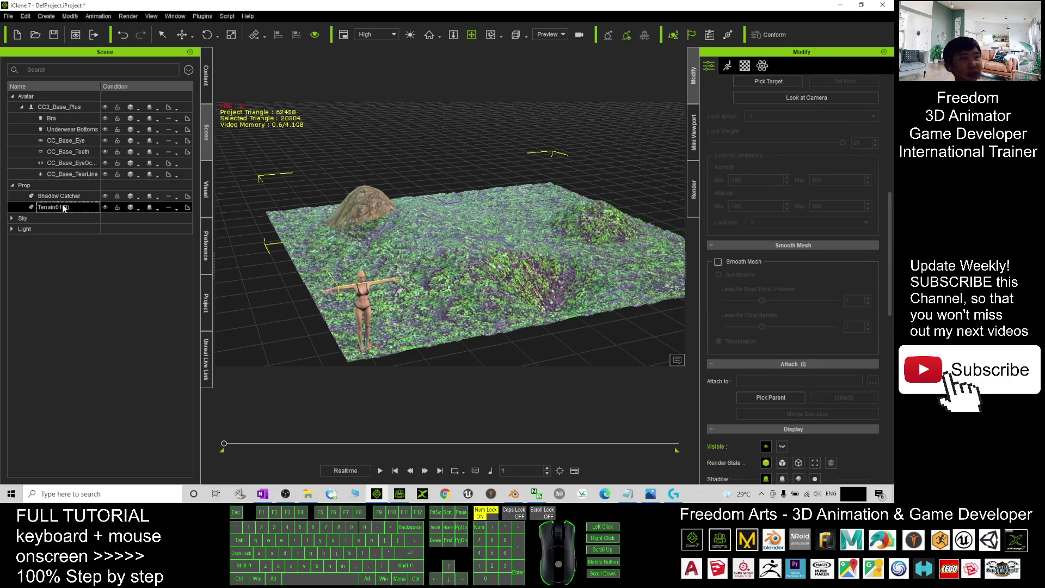
Delete the CC3_Base_Plus avatar from the scene
scroll(360, 303, "up", 3)
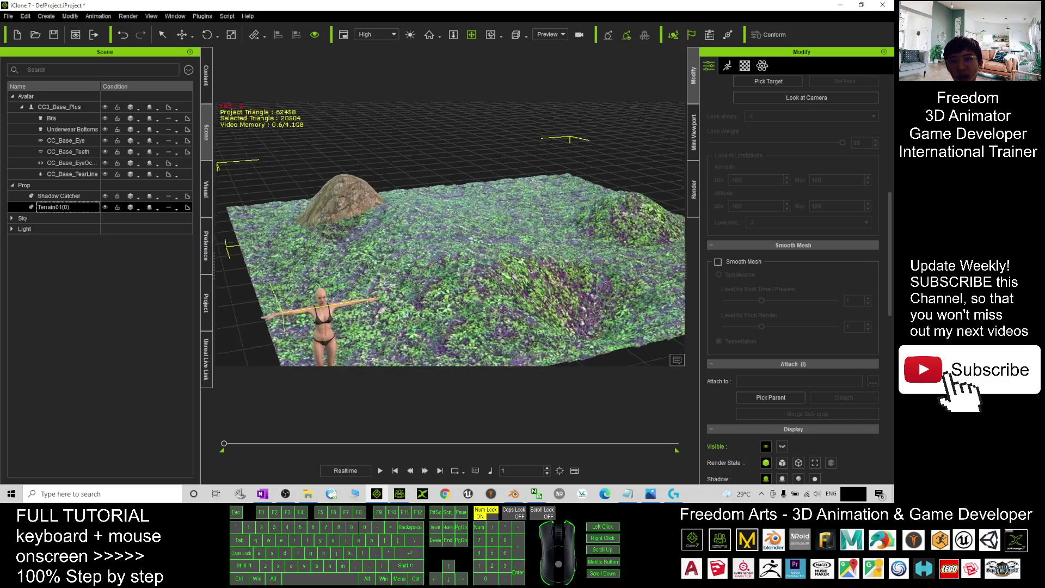
left_click_drag(360, 303, 400, 259)
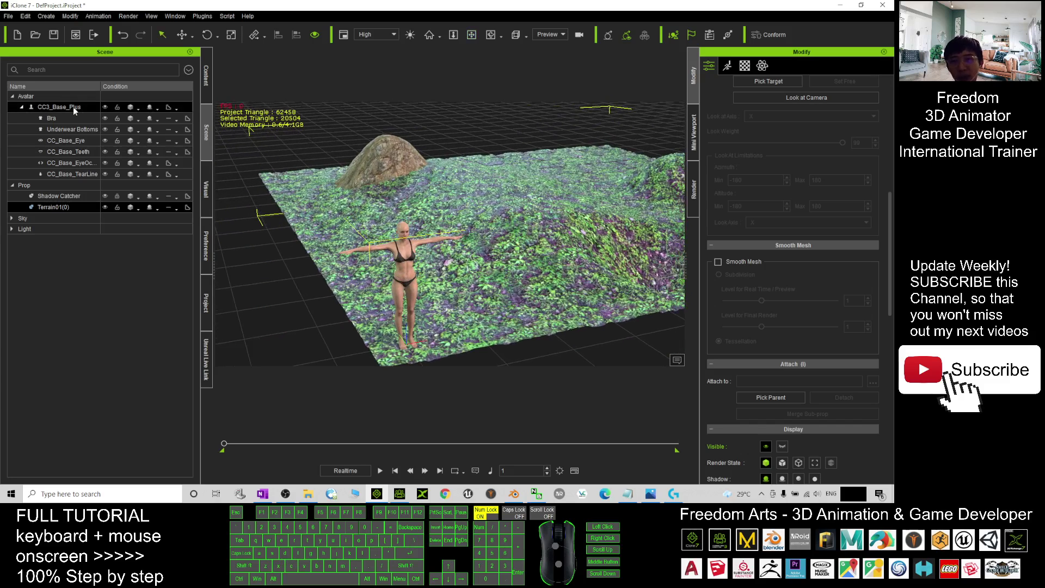
left_click(54, 105)
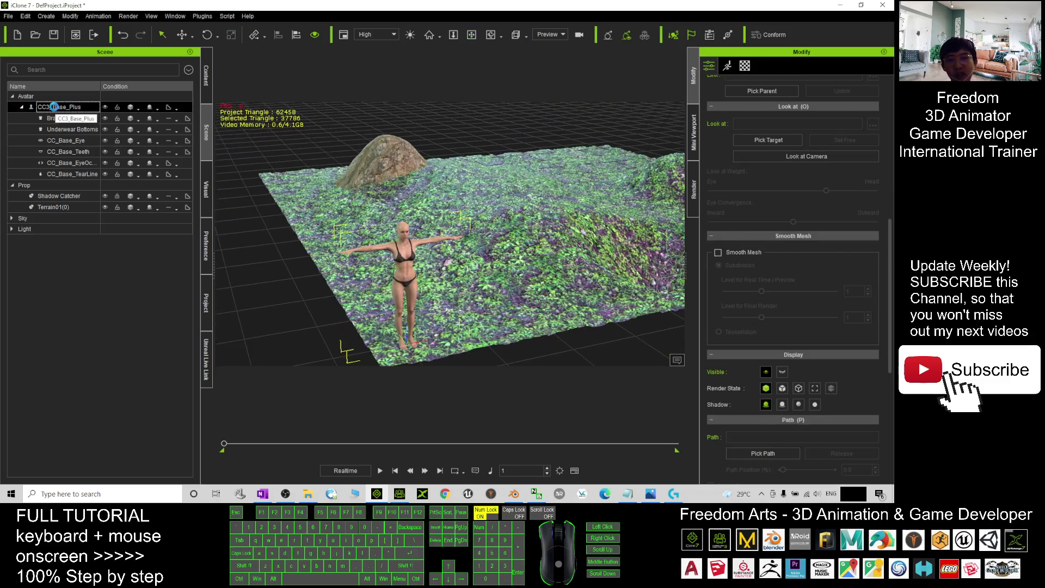
key("Delete")
Select the Terrain01(0) prop and examine the standalone terrain from several angles
scroll(600, 249, "down", 2)
key("x")
left_click_drag(599, 249, 489, 265)
key("q")
left_click(489, 265)
key("x")
left_click_drag(463, 225, 451, 264)
key("c")
scroll(451, 264, "down", 1)
scroll(457, 257, "down", 5)
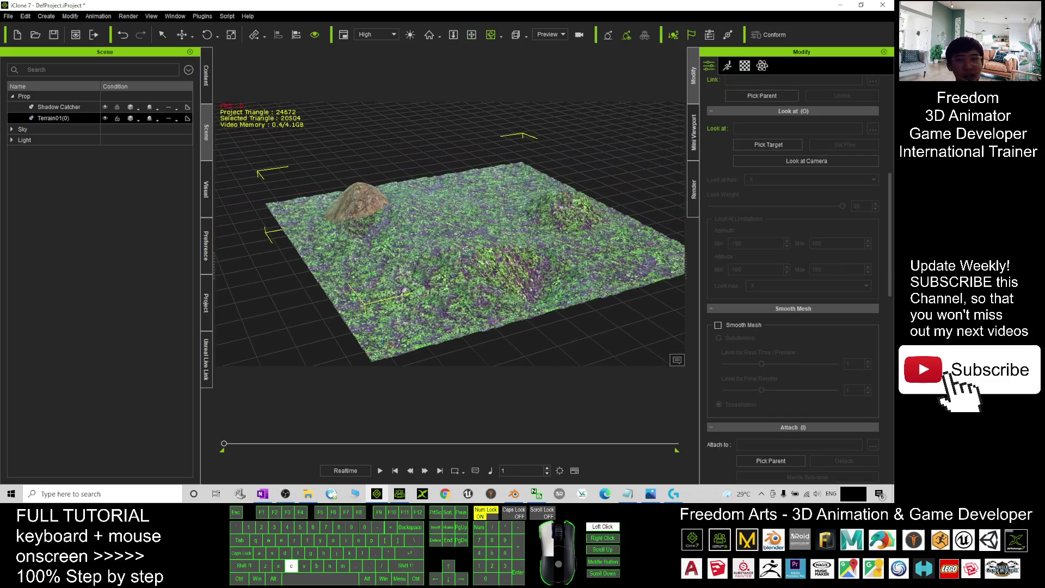
left_click_drag(465, 249, 469, 255)
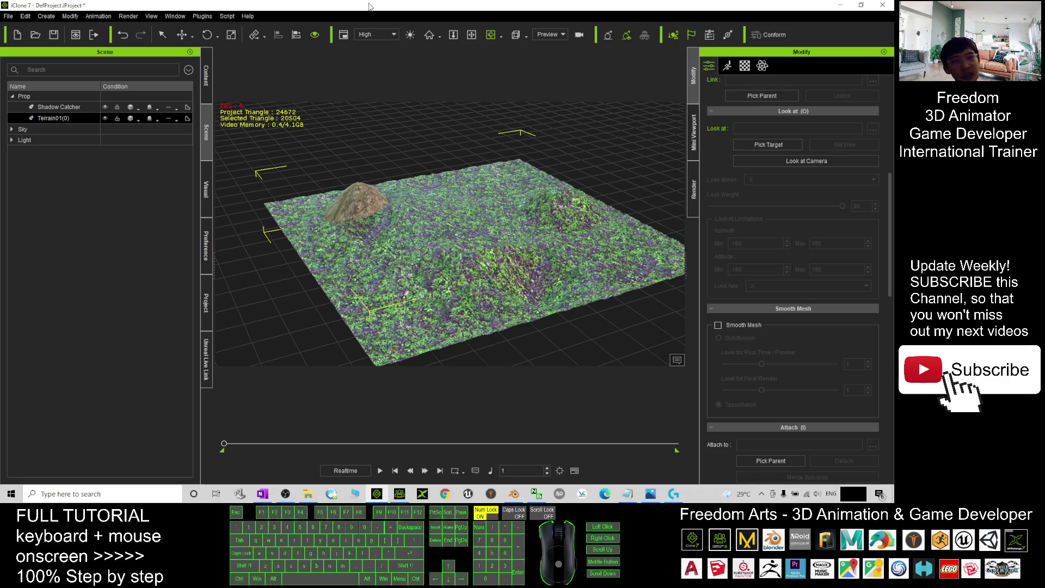
Restore iClone 7 to a smaller window and minimize the Character Creator 3, Photos and Blender windows behind it
double_click(369, 6)
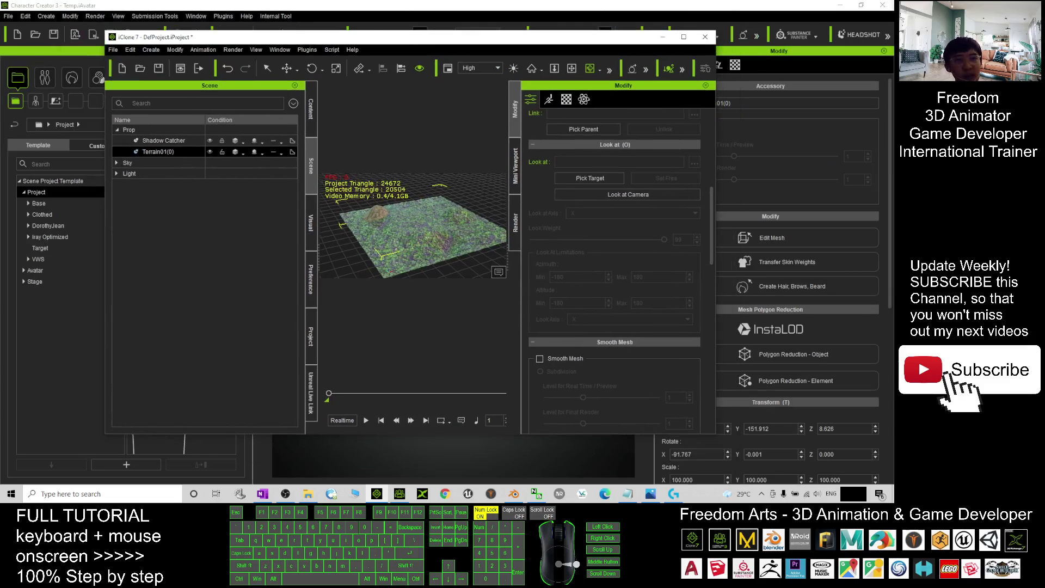
left_click(843, 6)
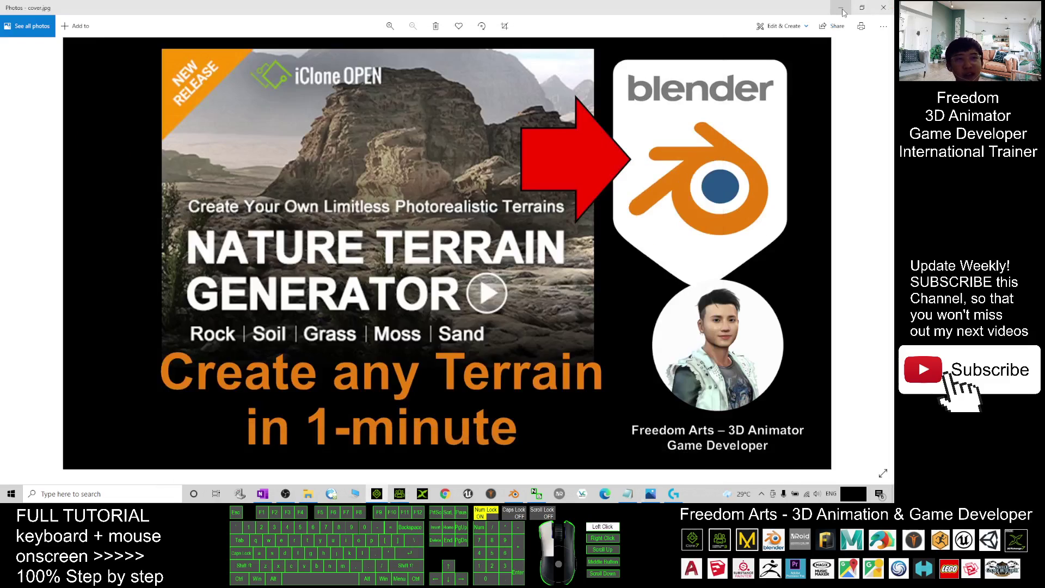
left_click(842, 11)
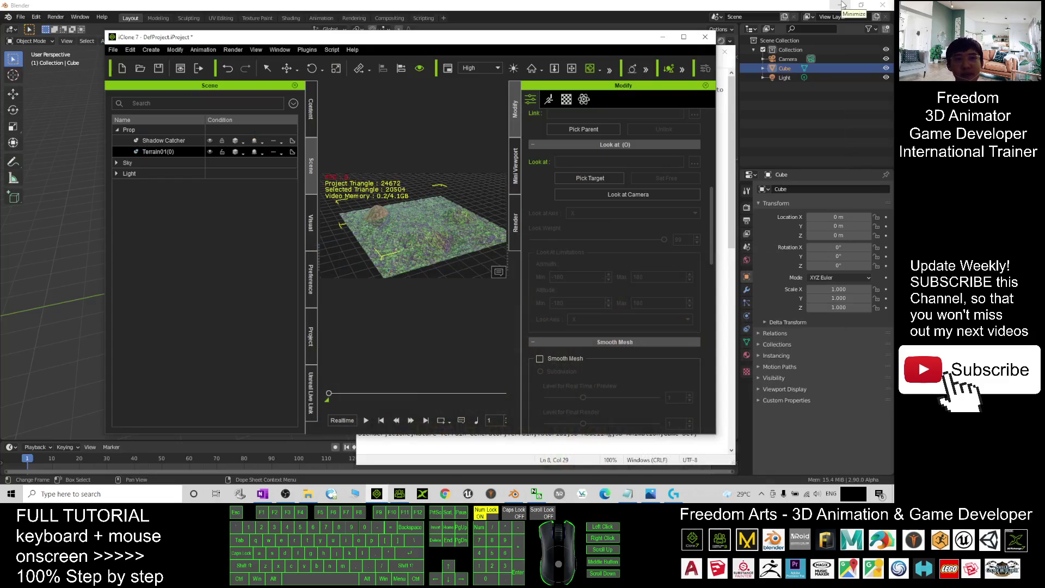
left_click(843, 6)
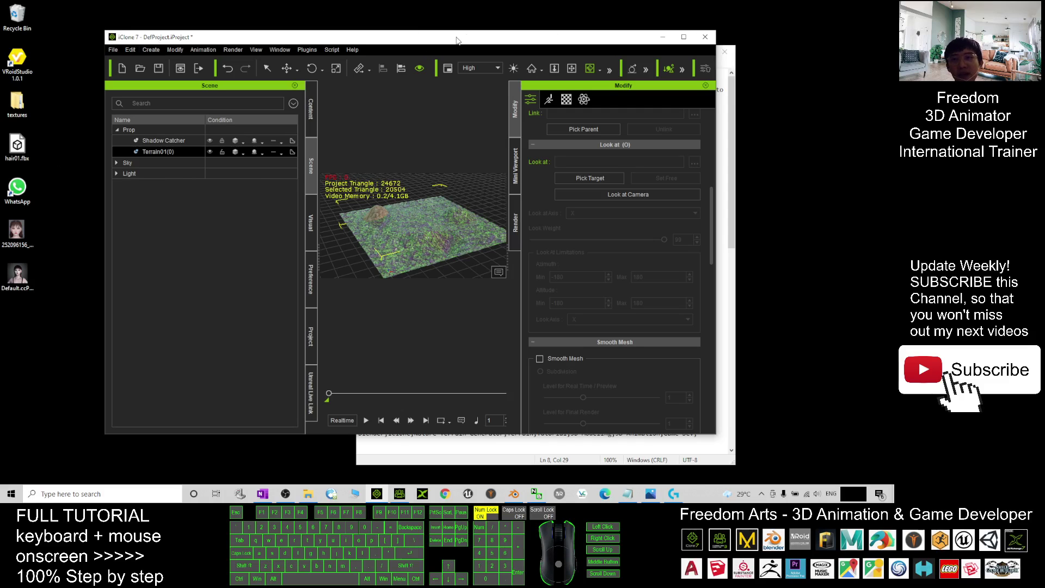
key("alt+Tab")
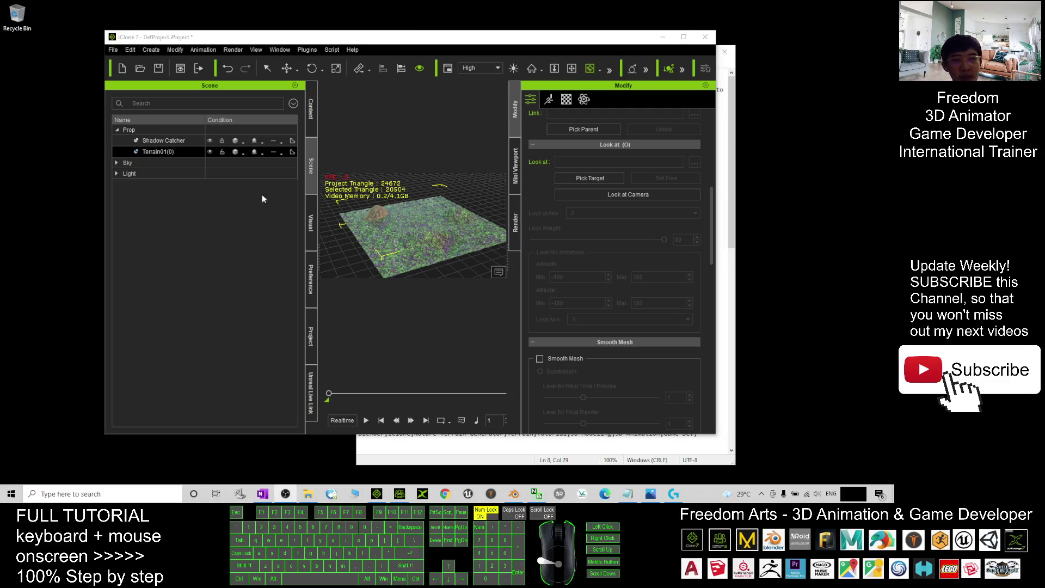
left_click_drag(467, 42, 529, 54)
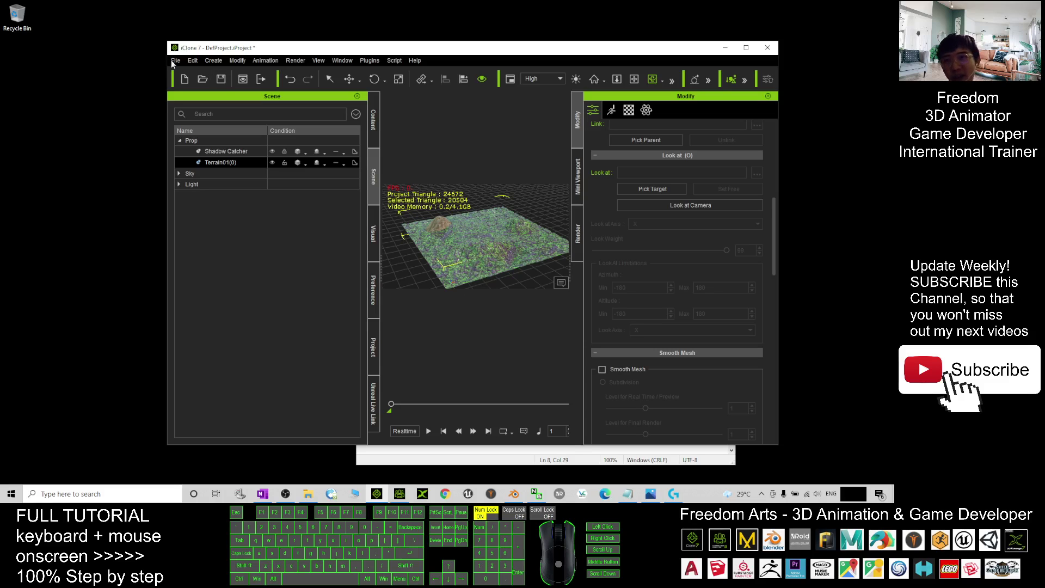
left_click_drag(98, 51, 97, 57)
left_click_drag(79, 92, 81, 93)
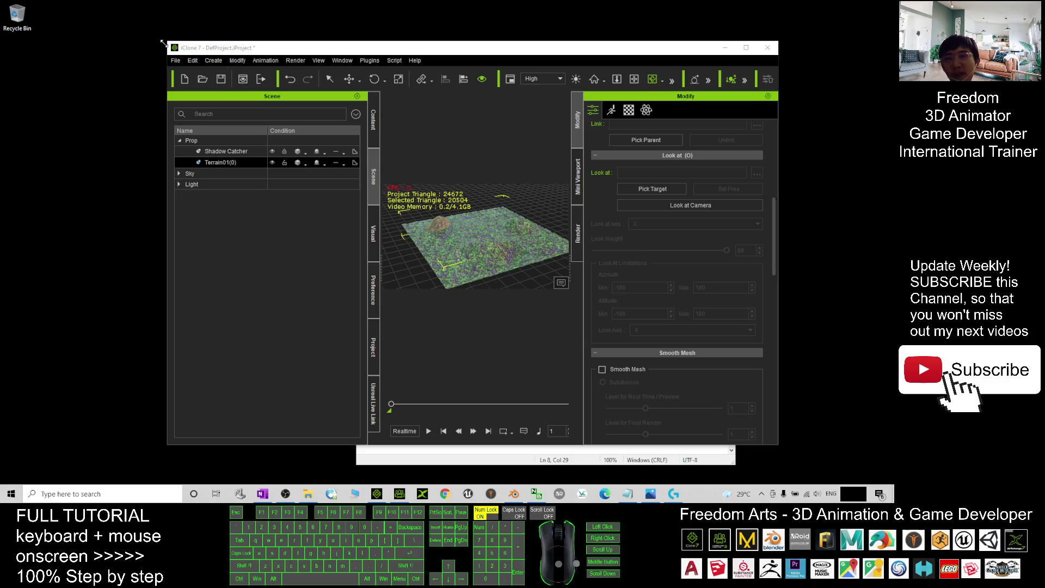
left_click(175, 61)
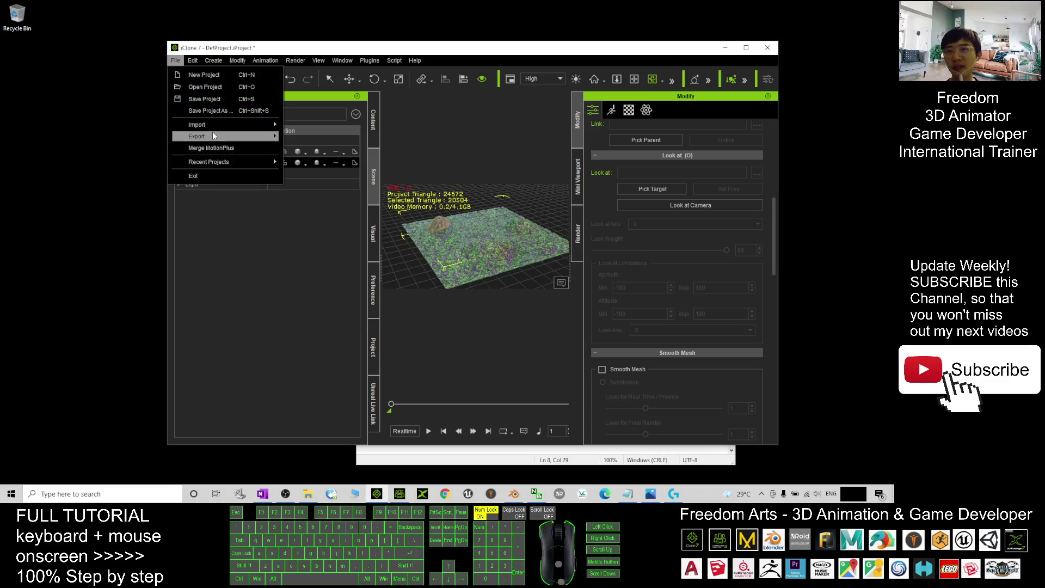
mouse_move(212, 135)
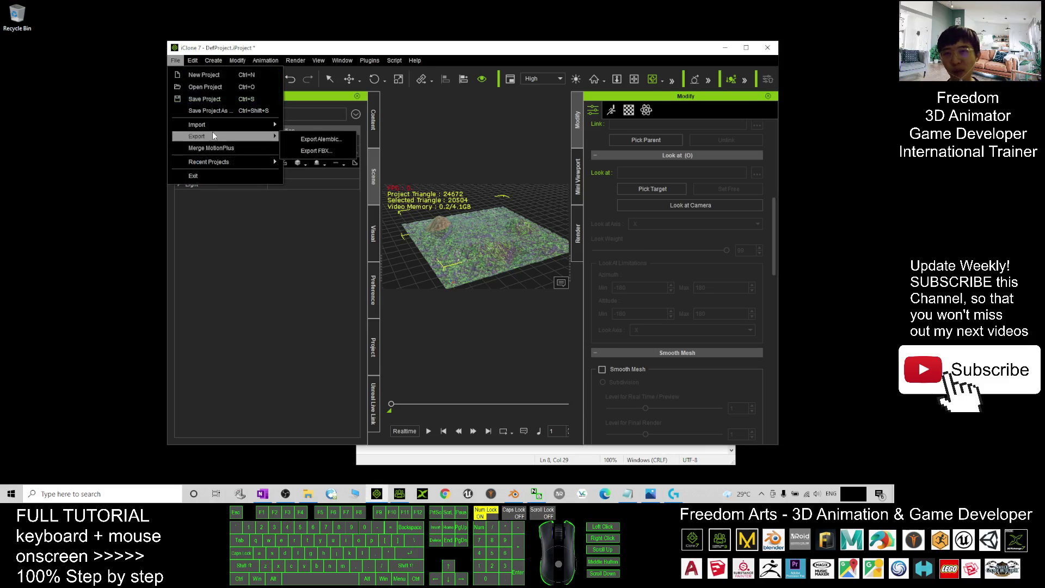
left_click(338, 151)
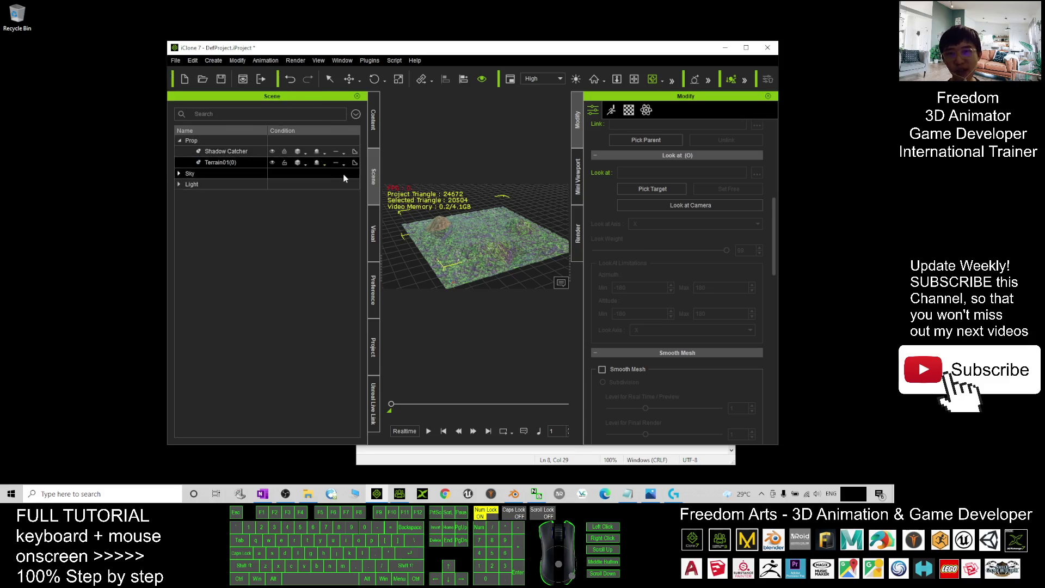
left_click(375, 174)
left_click(216, 162)
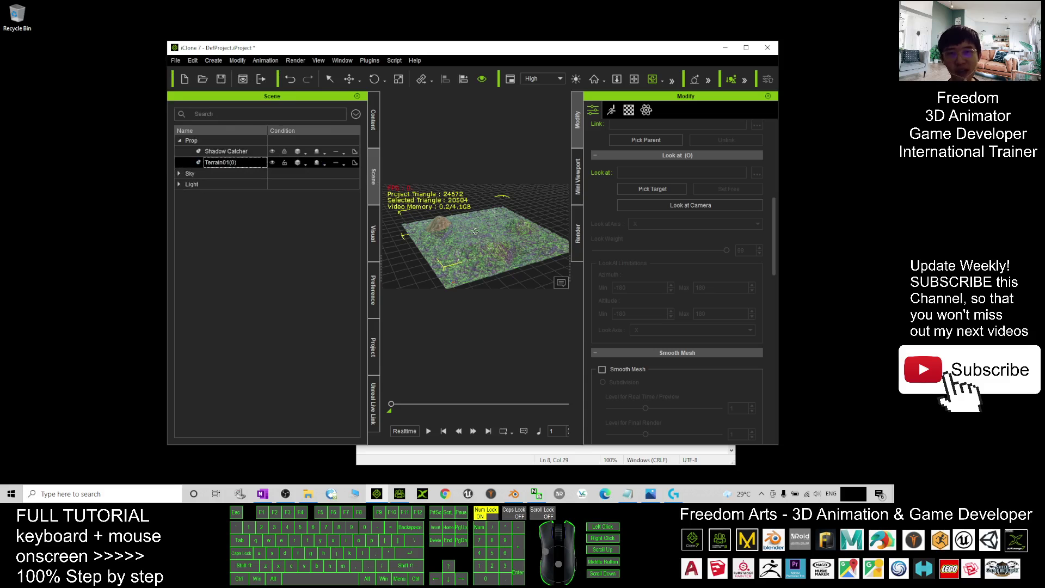
left_click(746, 48)
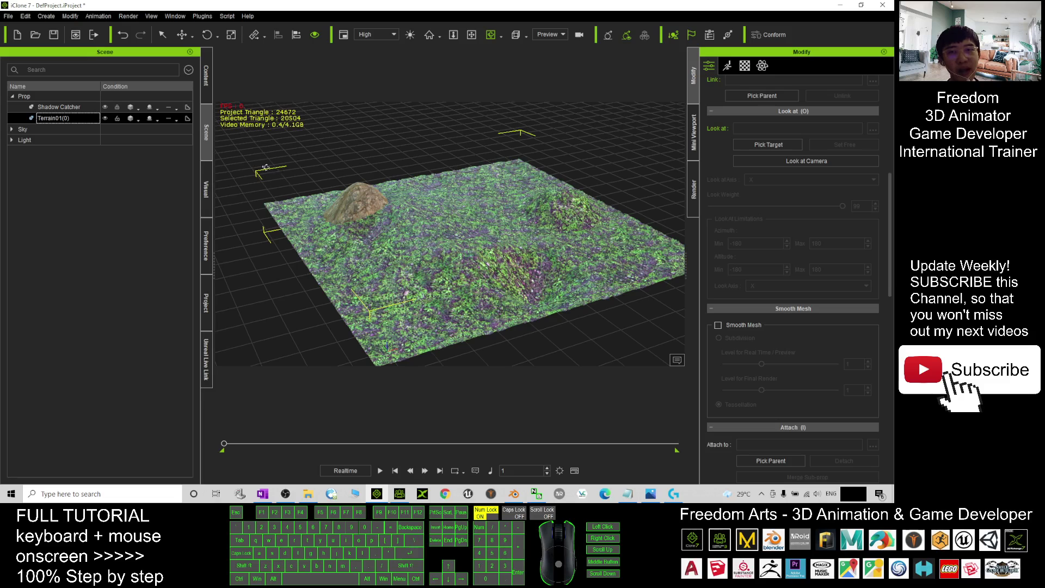
left_click_drag(466, 4, 516, 48)
Set up an FBX export of Terrain01(0) using the Blender preset at 30 fps for the current frame, proceeding to the save dialog
left_click(217, 61)
mouse_move(273, 136)
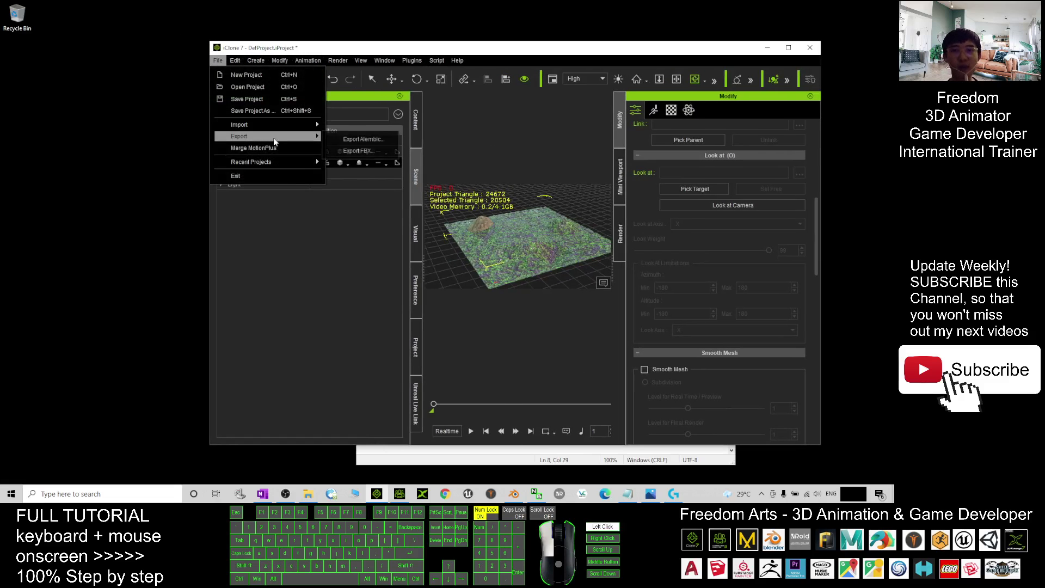
left_click(358, 151)
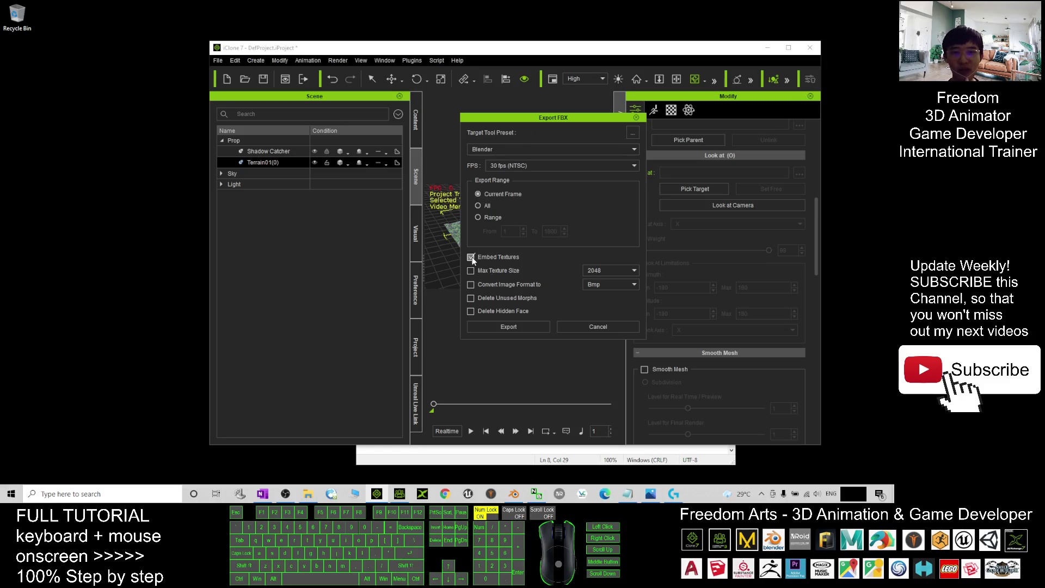
left_click(506, 326)
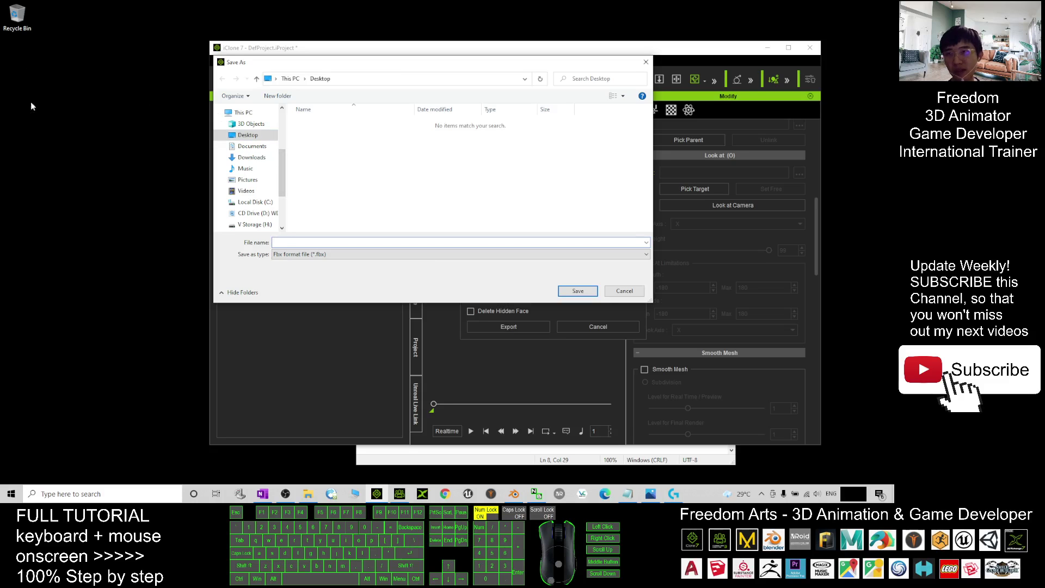
Create a new folder named Terrain 01 on the desktop and check that it opens
right_click(14, 104)
mouse_move(78, 198)
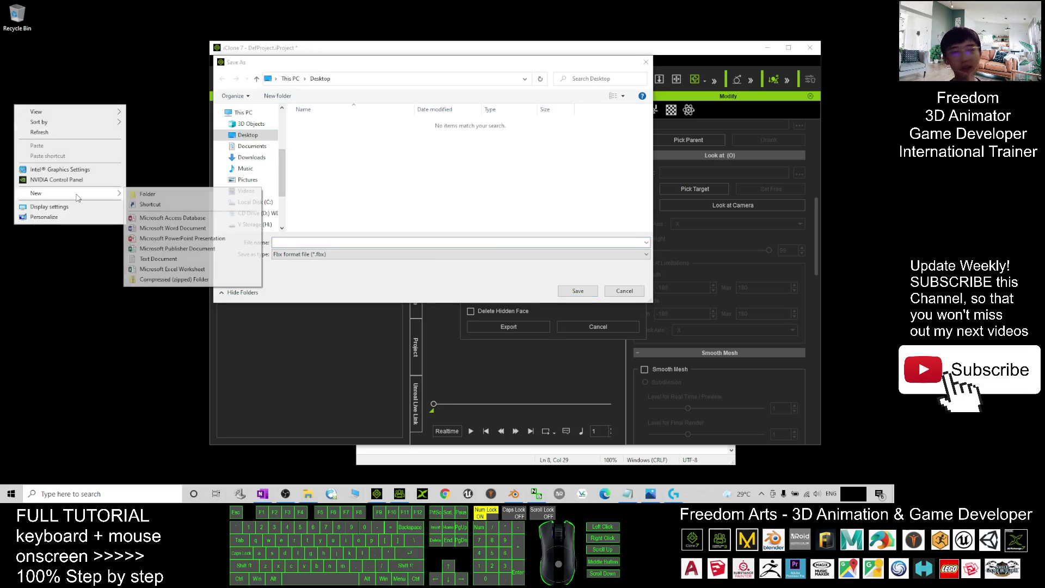
left_click(147, 193)
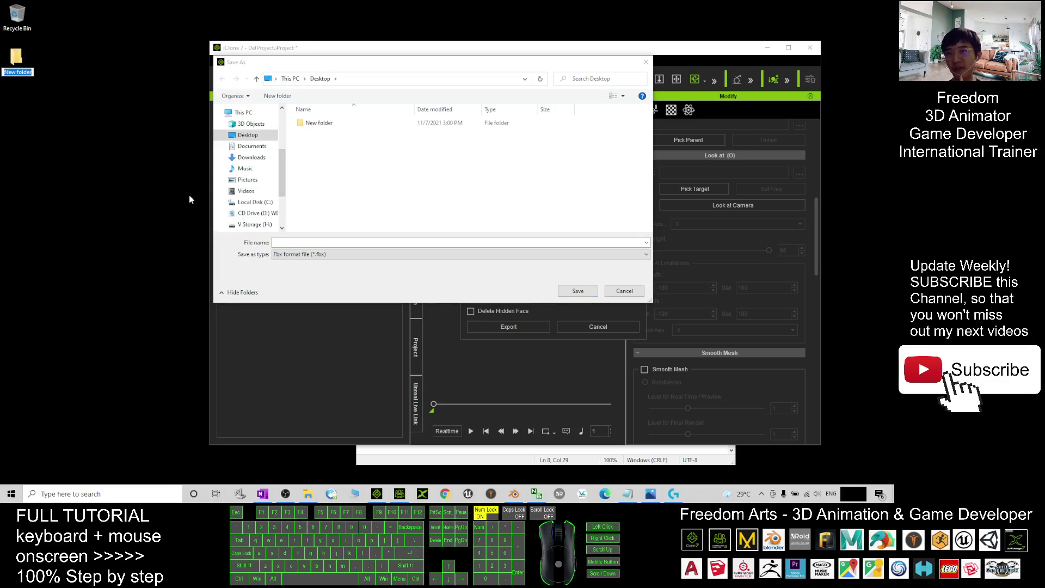
type("Terrain")
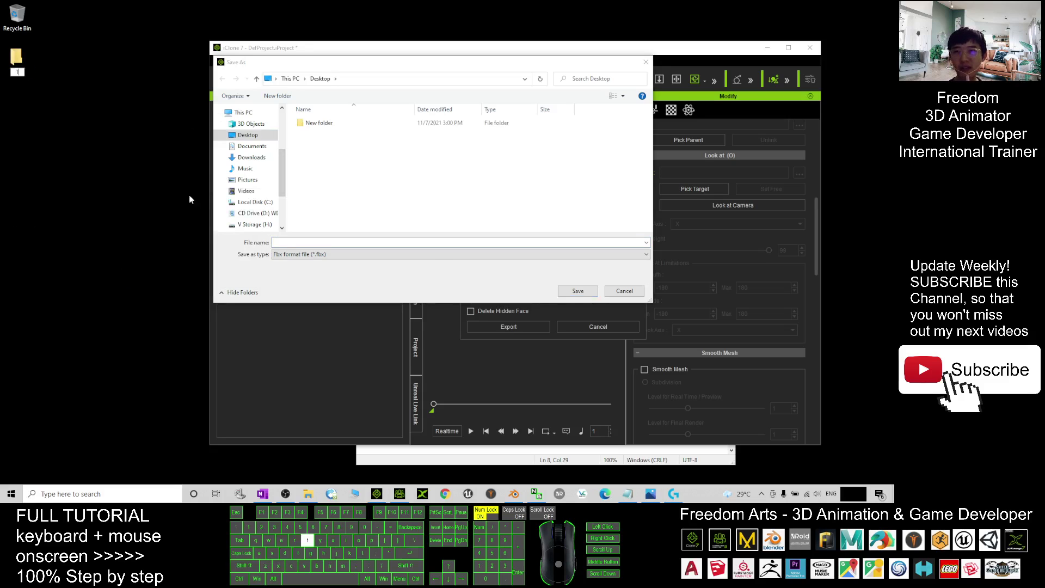
type(" 01")
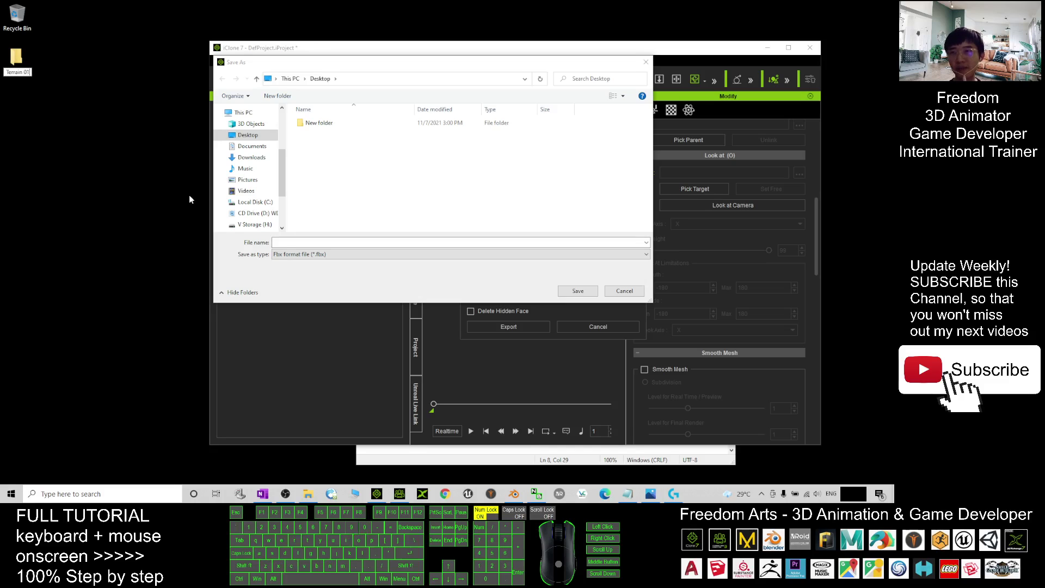
key("Return")
left_click(14, 61)
double_click(14, 61)
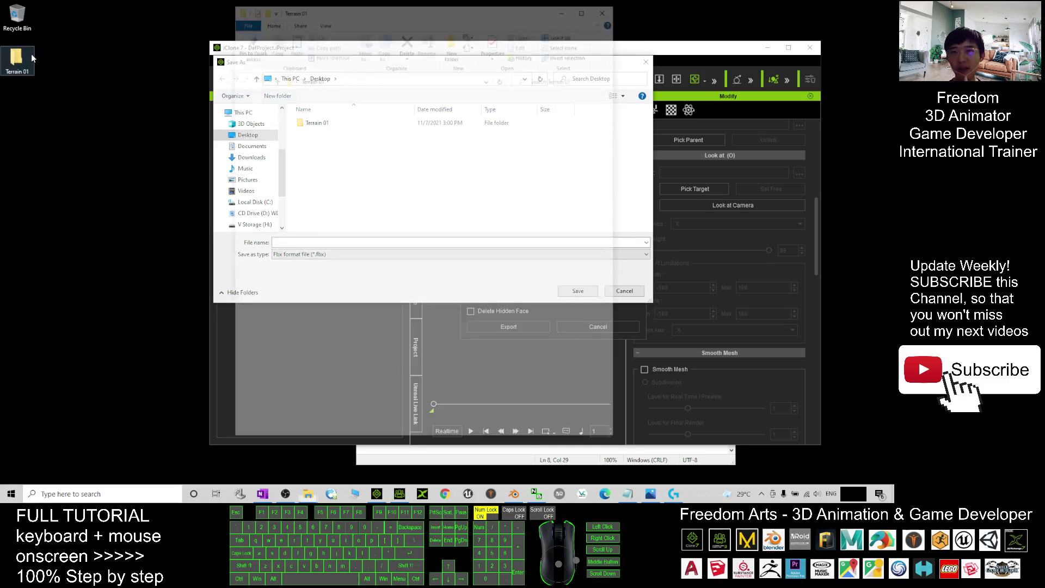
left_click(610, 8)
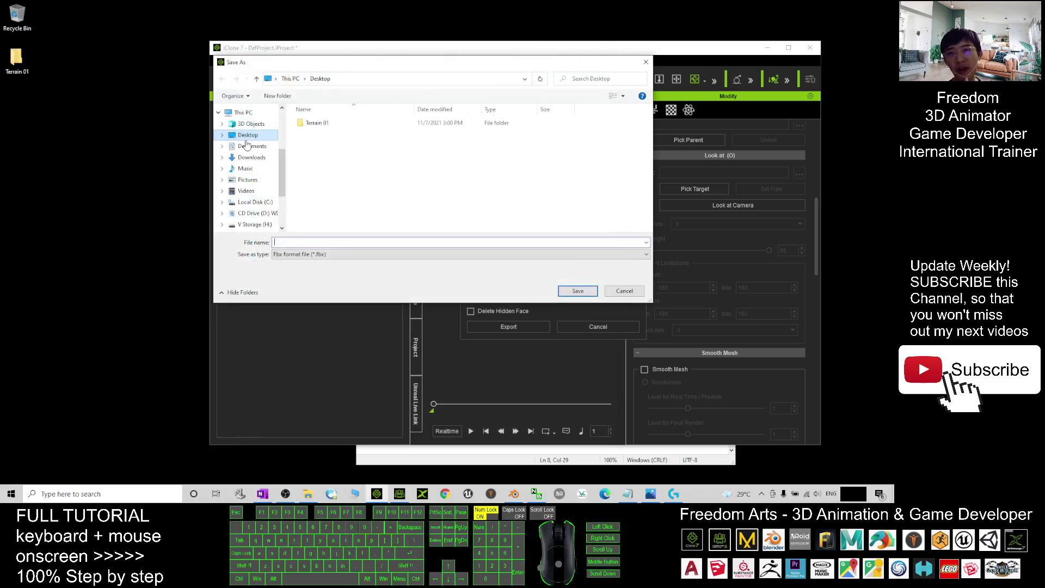
Save the FBX export as "terrain 01" inside the desktop's Terrain 01 folder
double_click(297, 123)
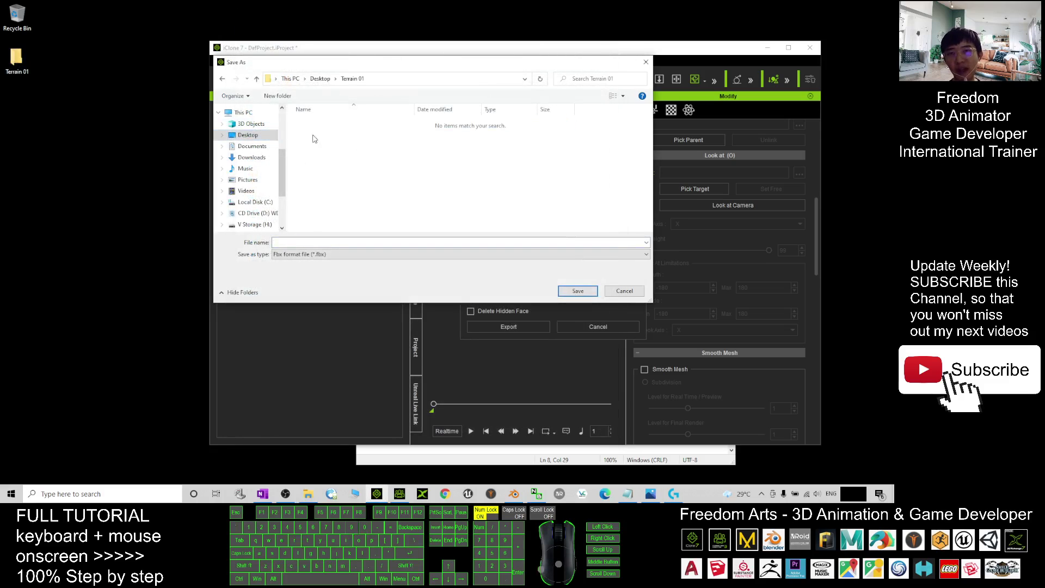
left_click(308, 245)
type("terr")
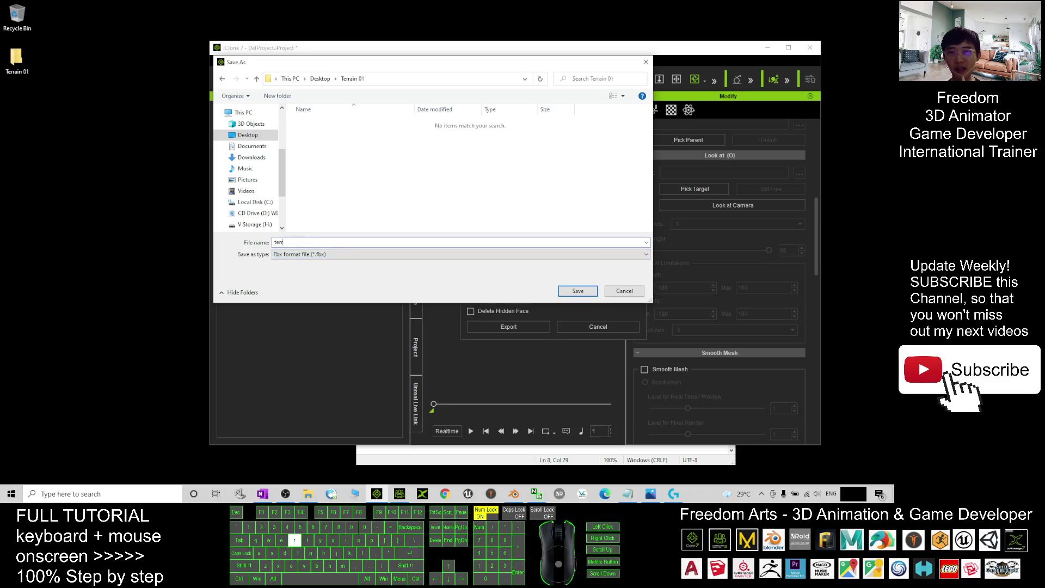
type("ain 0")
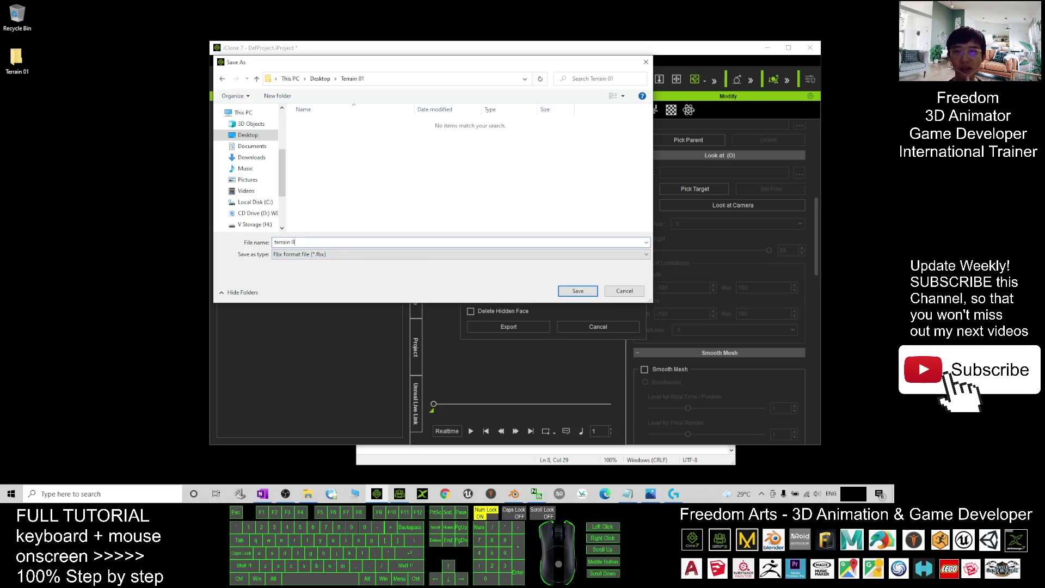
type("1")
key("Return")
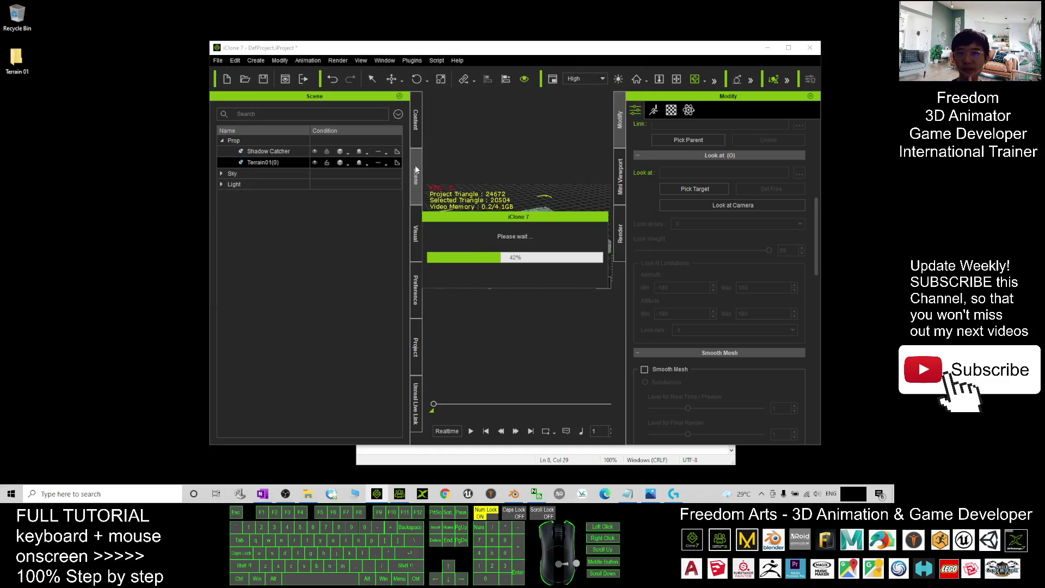
Open the Terrain 01 folder from the desktop and view the exported terrain 01.fbx in 3D Viewer
double_click(17, 59)
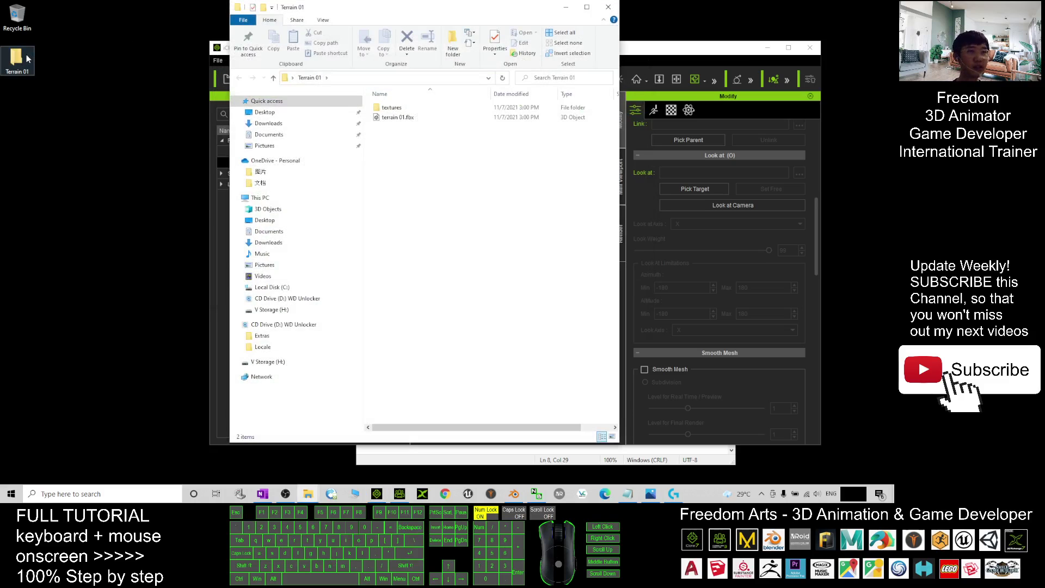
left_click_drag(441, 3, 294, 32)
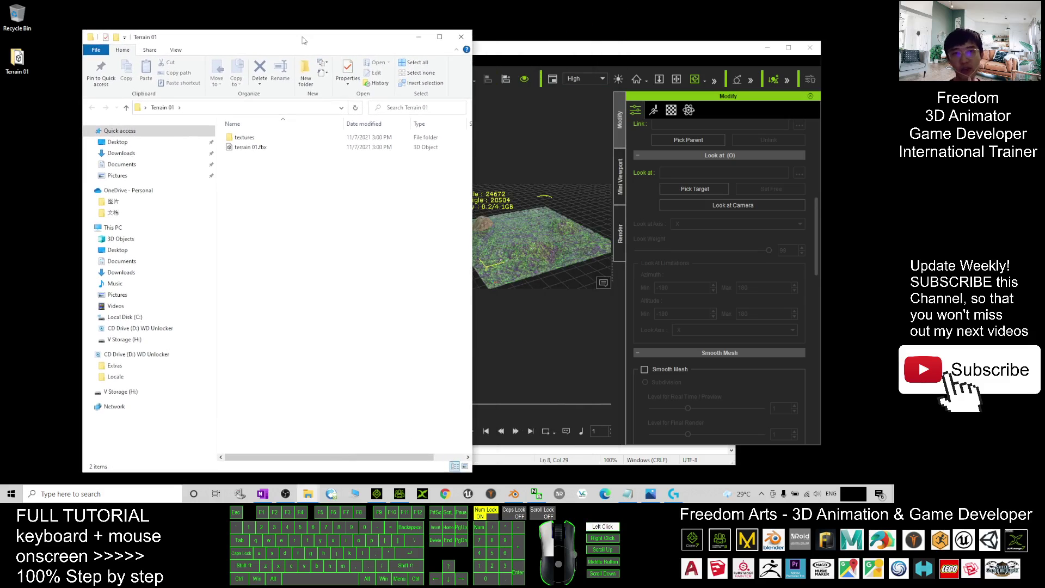
double_click(250, 148)
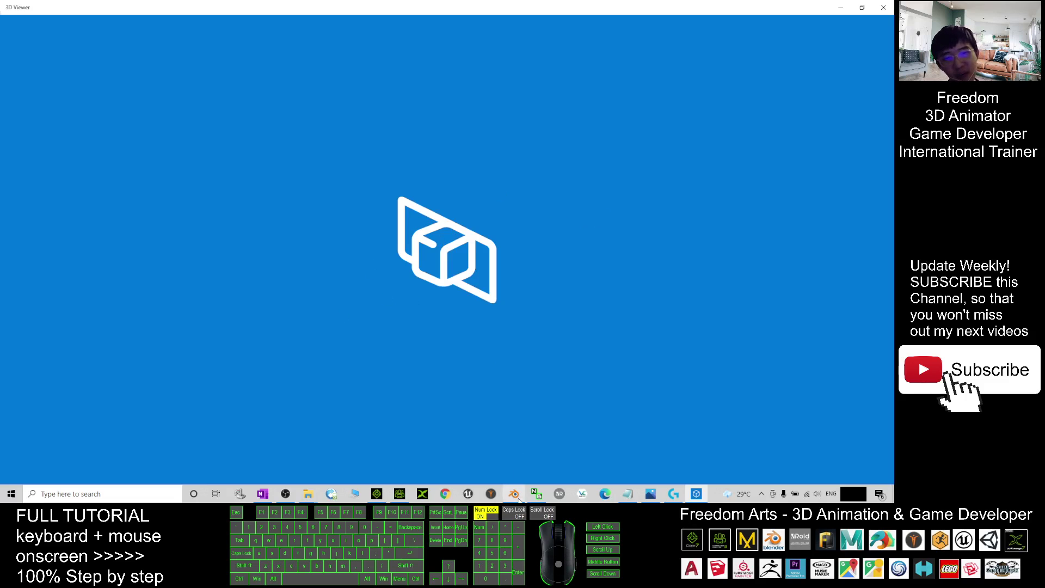
Switch to Blender and delete the default camera, cube and light from the scene
mouse_move(513, 495)
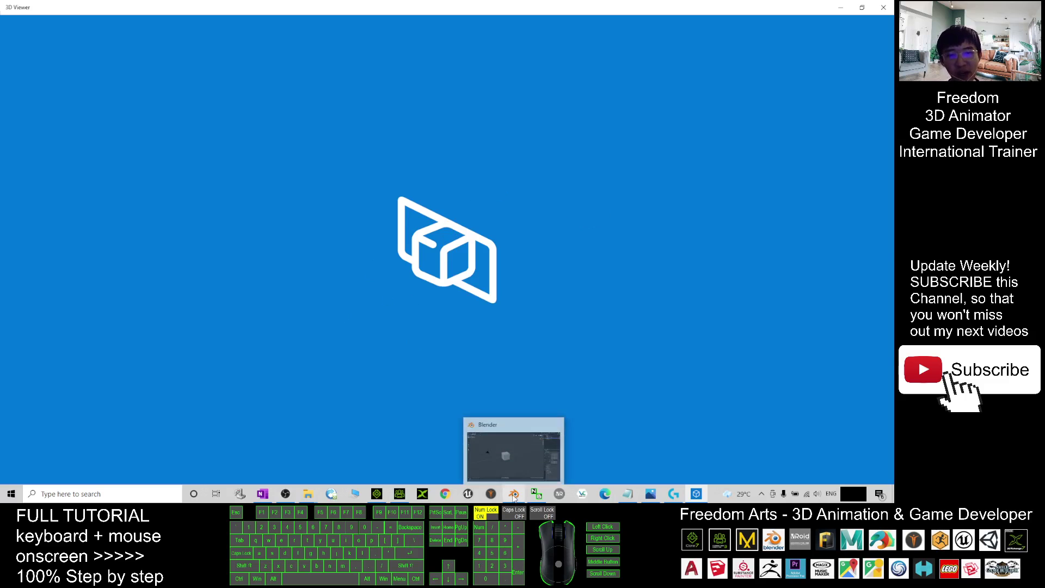
left_click(514, 449)
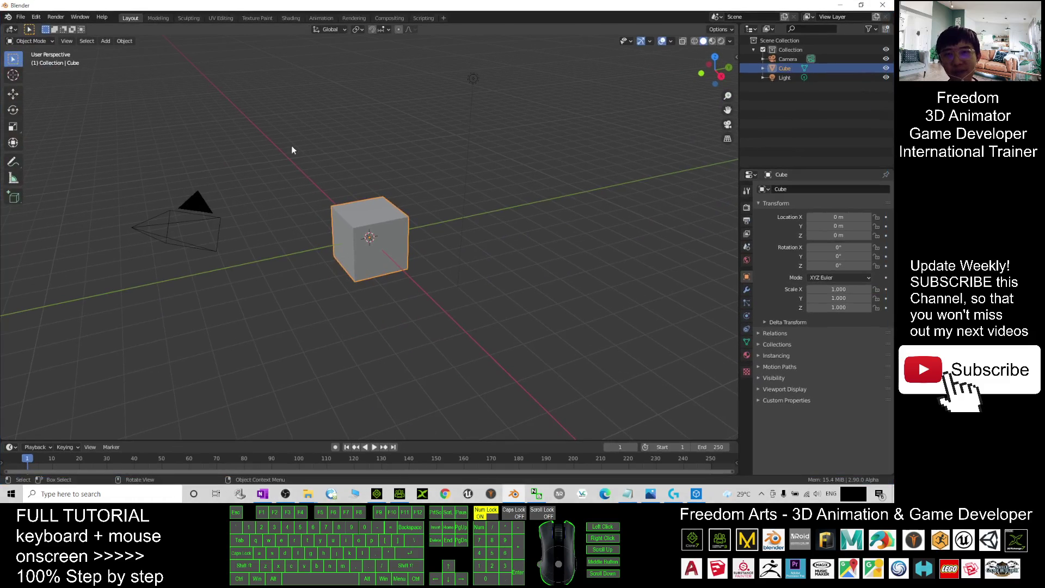
left_click(285, 144)
left_click_drag(93, 152, 524, 325)
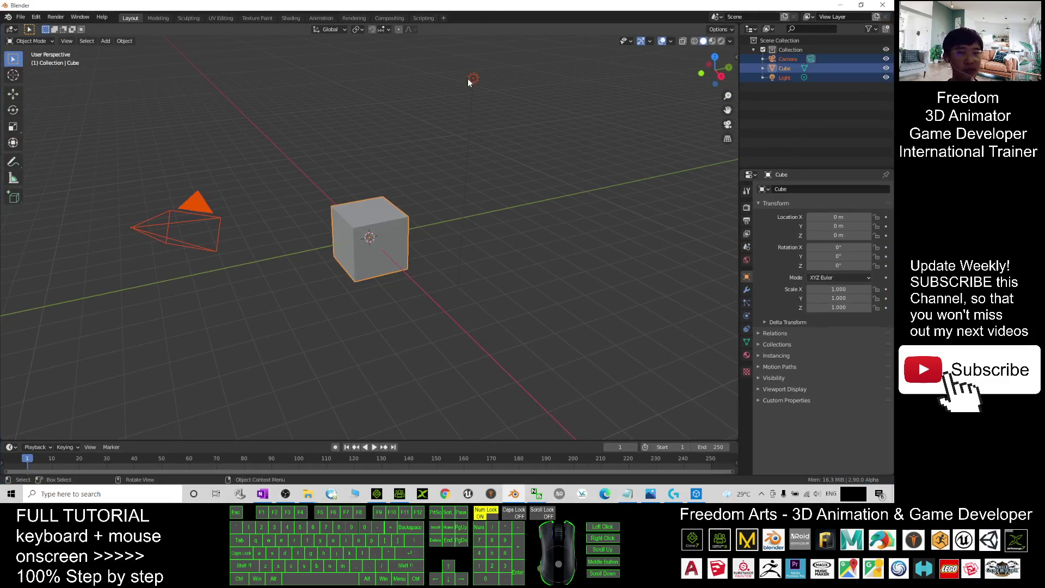
key("Delete")
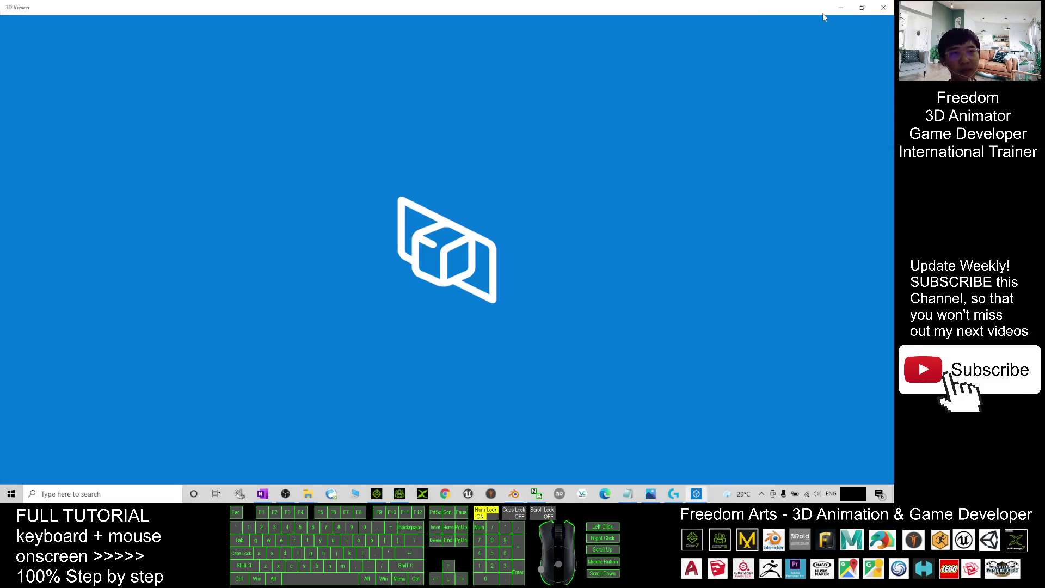
Minimize 3D Viewer, import terrain 01.fbx from the desktop's Terrain 01 folder into Blender, and maximize the Blender window
left_click(841, 7)
left_click_drag(517, 158, 578, 42)
left_click(124, 49)
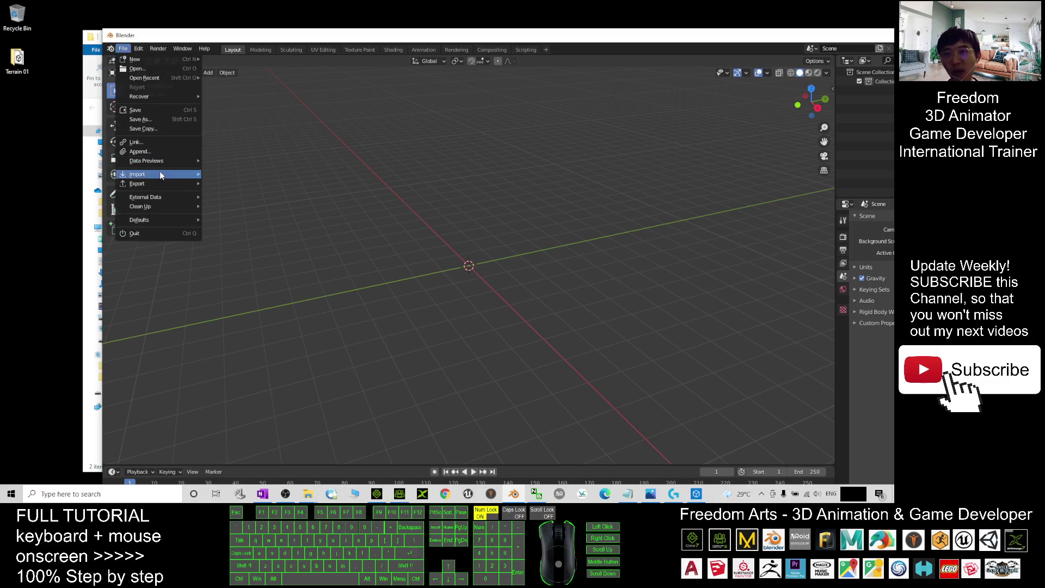
mouse_move(159, 173)
left_click(234, 231)
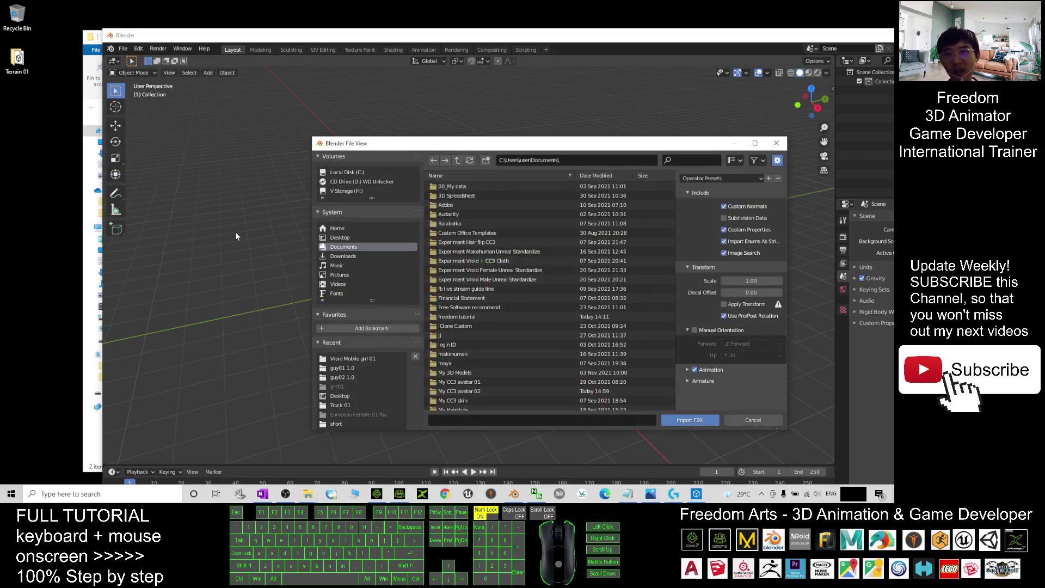
left_click(341, 238)
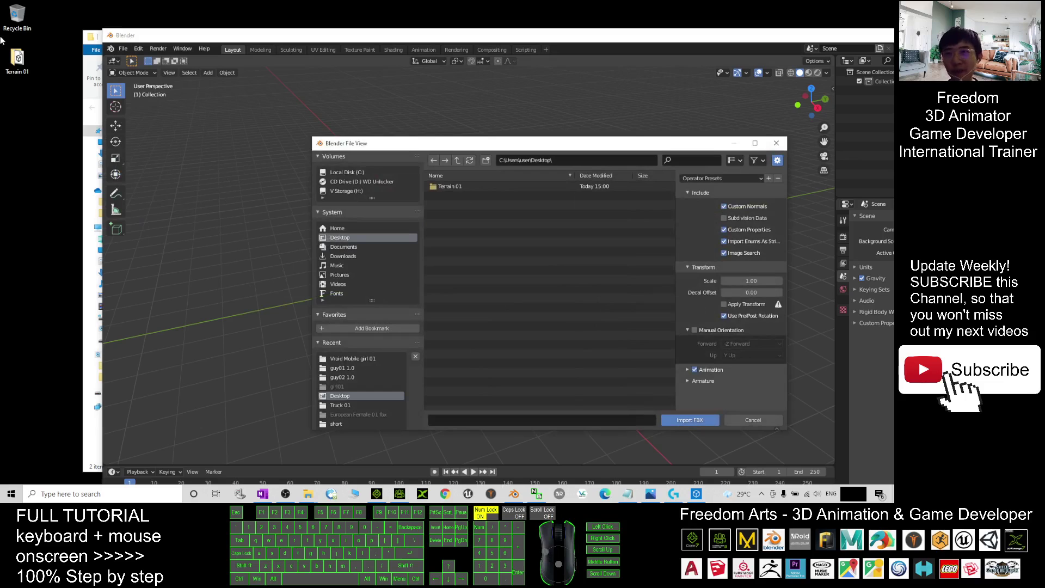
double_click(456, 186)
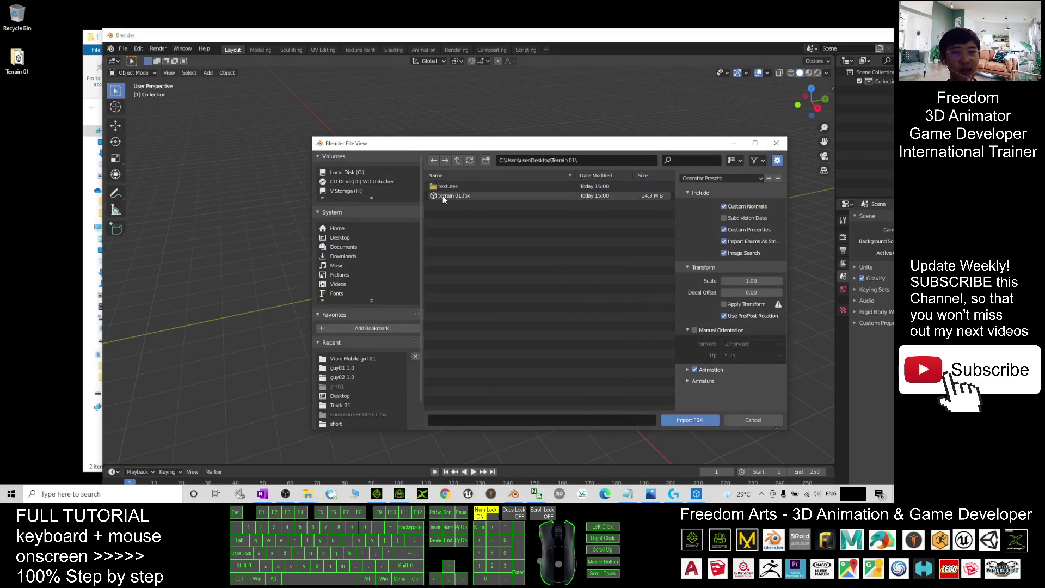
double_click(443, 195)
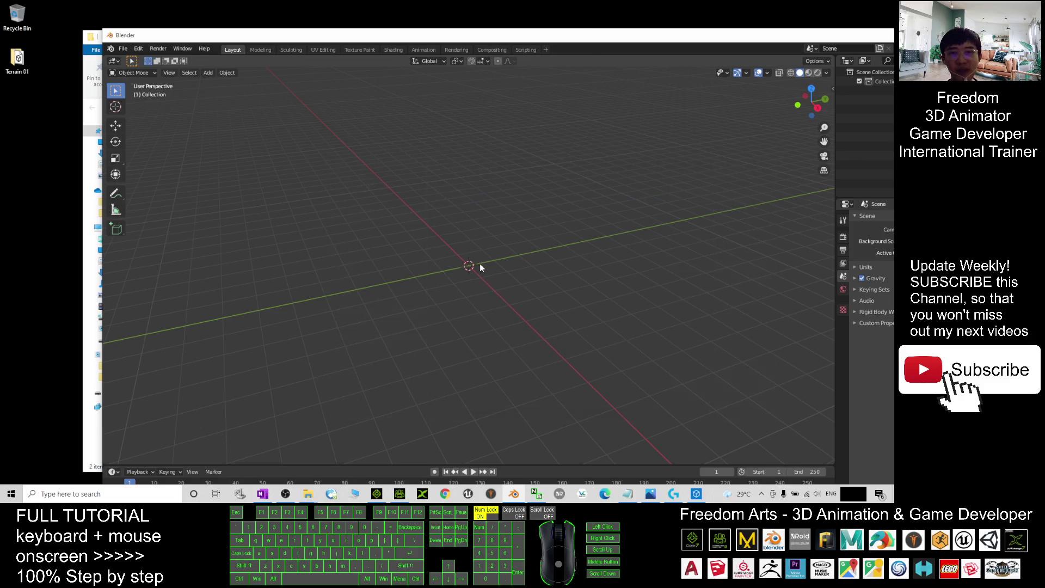
double_click(571, 35)
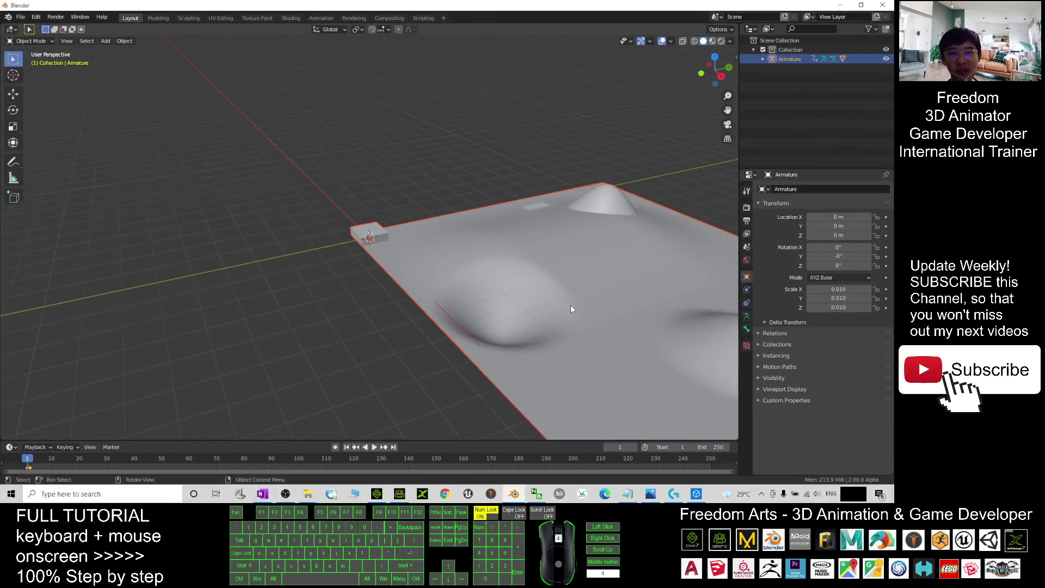
scroll(571, 305, "down", 5)
scroll(420, 279, "up", 4)
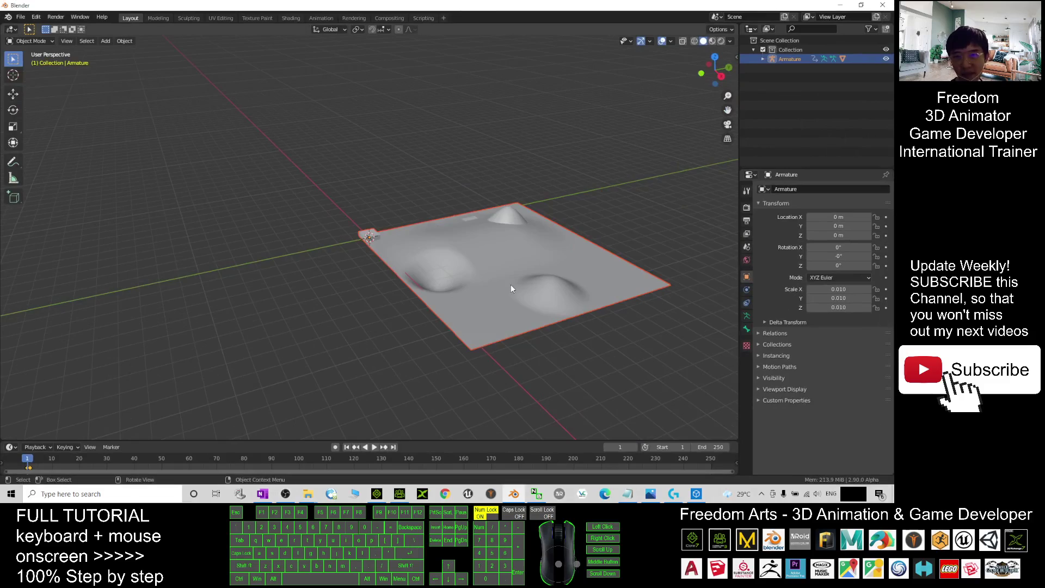
Inspect the imported terrain's hills, depression and corner box in the viewport, and check the objects nested under the Armature
middle_click_drag(510, 284, 399, 316)
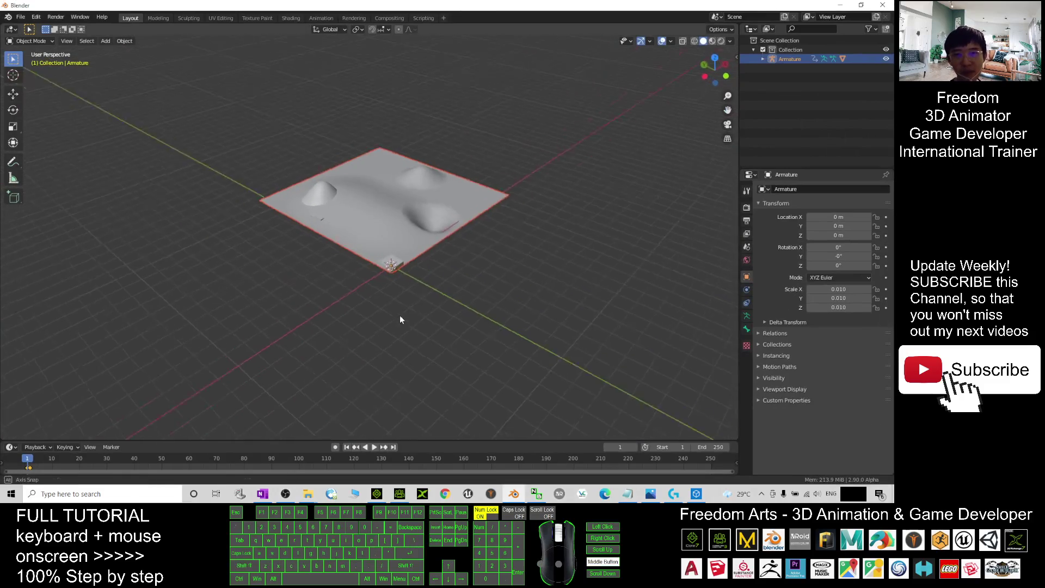
scroll(481, 168, "up", 4)
middle_click_drag(540, 169, 489, 225, "shift")
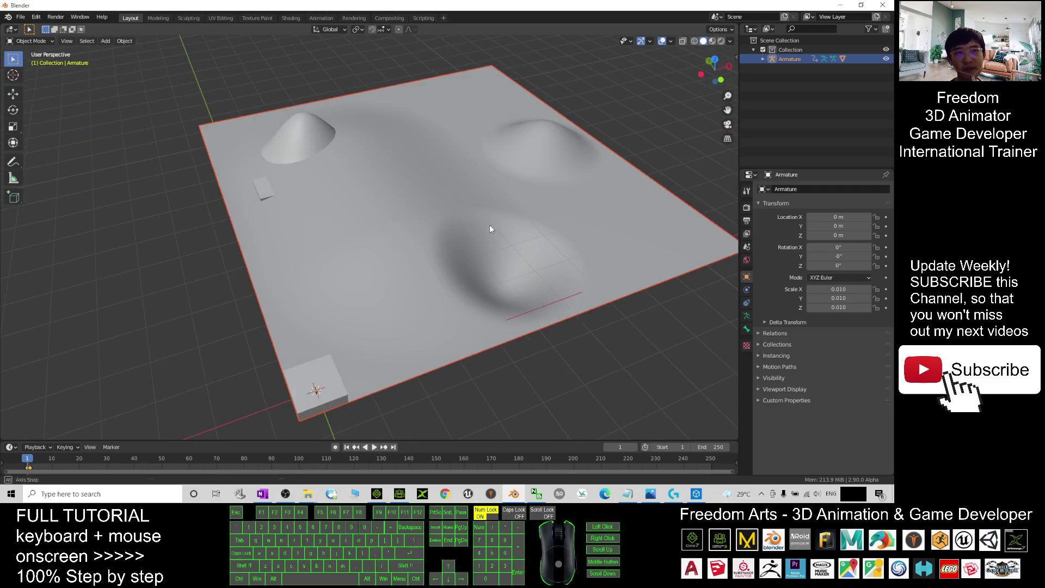
left_click(764, 59)
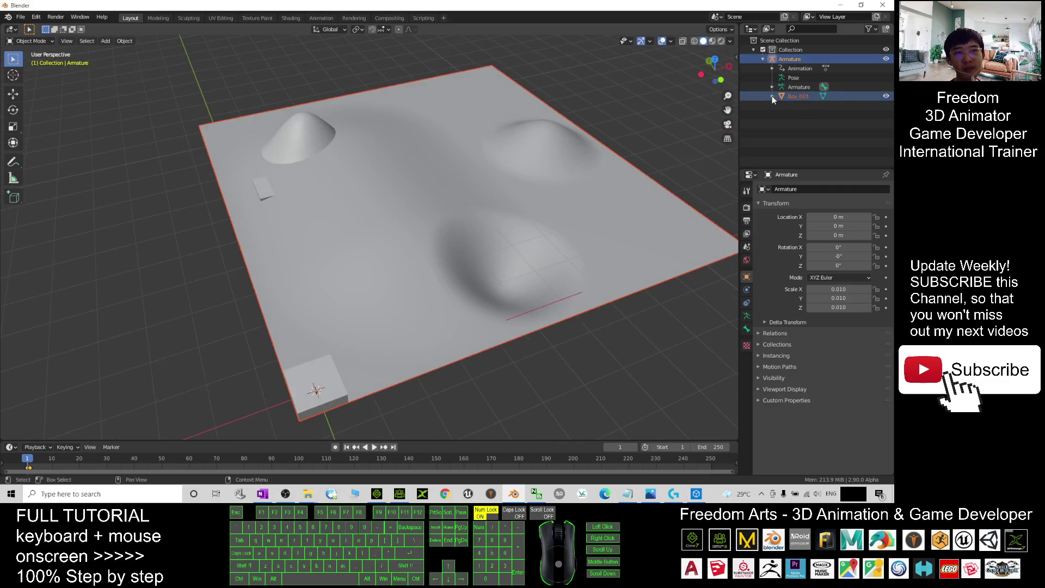
left_click(764, 58)
scroll(527, 162, "down", 4)
scroll(509, 177, "up", 3)
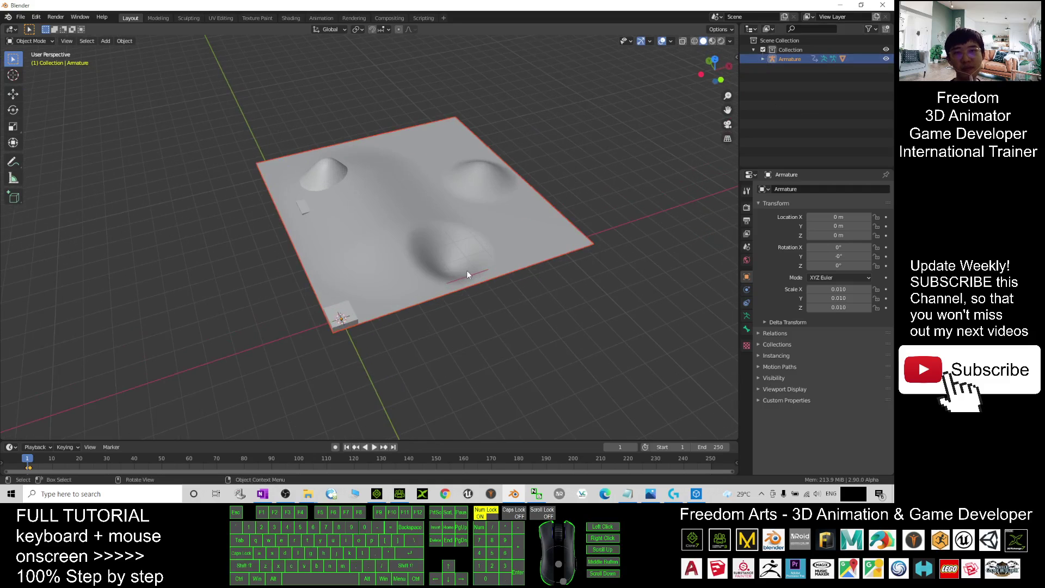
middle_click_drag(466, 270, 471, 256)
scroll(469, 186, "up", 2)
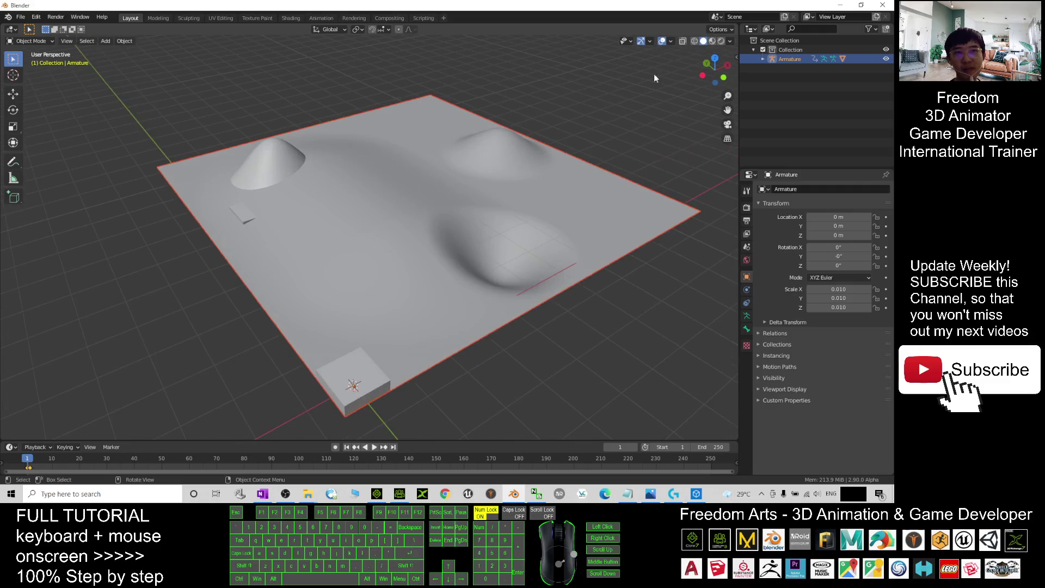
Display the terrain with its textures in Material Preview shading and select the terrain mesh
left_click(712, 41)
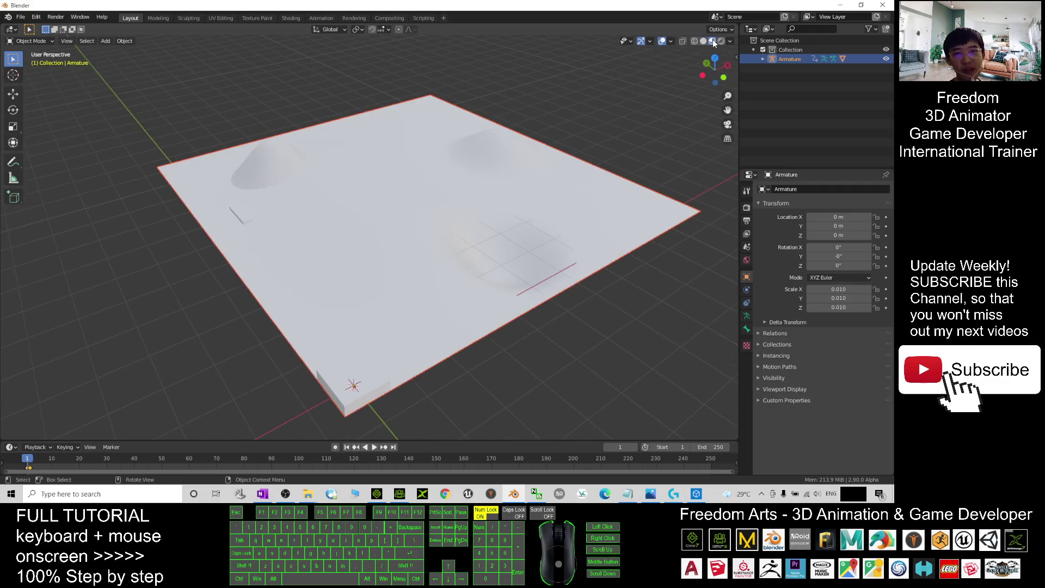
middle_click_drag(504, 166, 511, 204)
scroll(512, 204, "up", 3)
scroll(512, 204, "down", 2)
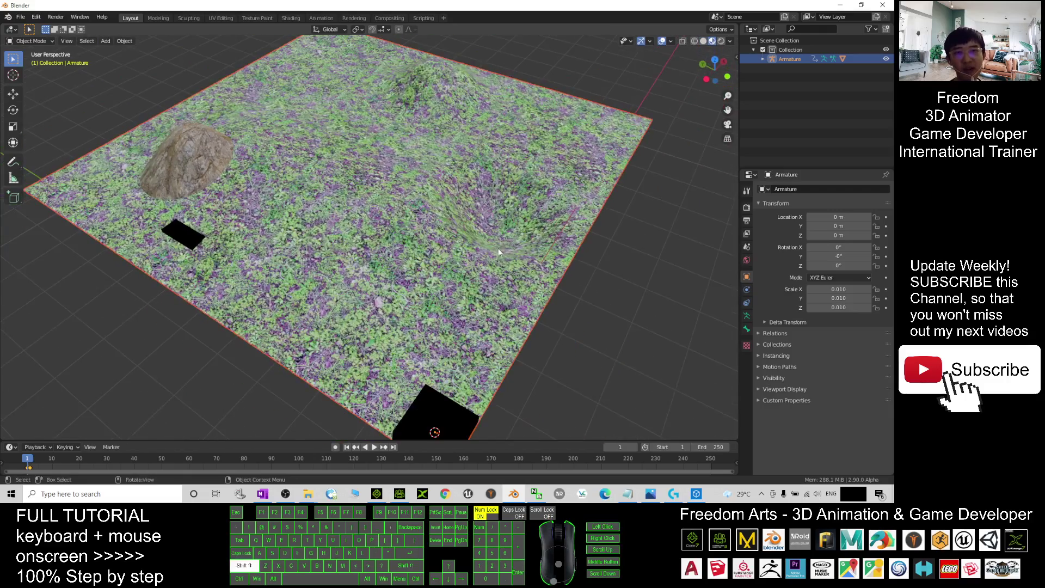
middle_click_drag(499, 249, 242, 345, "shift")
left_click(273, 324)
scroll(495, 256, "up", 5)
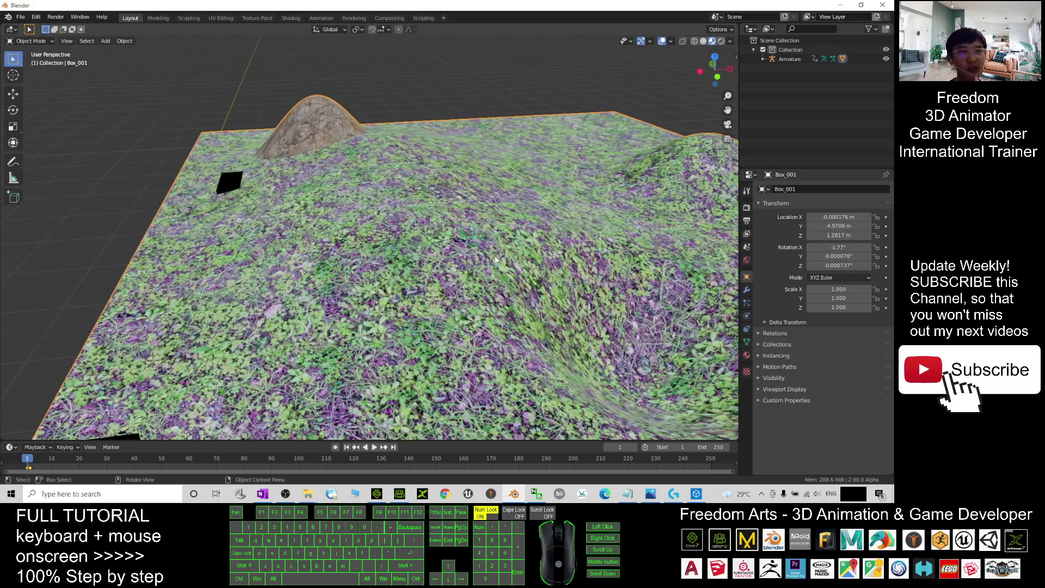
mouse_move(494, 255)
middle_mouse_down()
mouse_move(477, 265)
mouse_move(539, 262)
middle_mouse_up()
Check the terrain in Rendered shading, return to Material Preview, and examine the whole textured surface
left_click(720, 41)
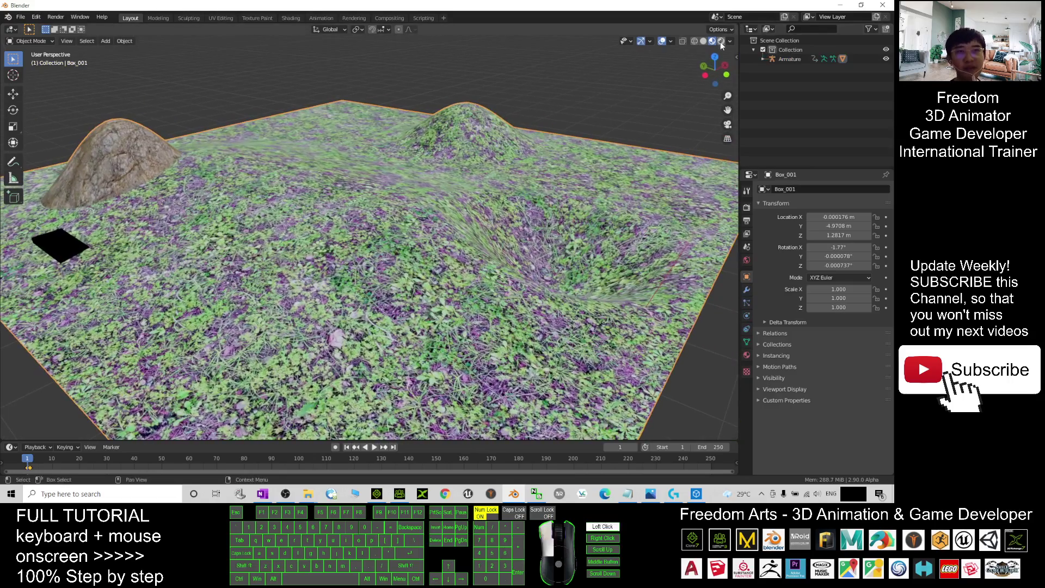
left_click(721, 41)
left_click(712, 41)
scroll(392, 224, "down", 5)
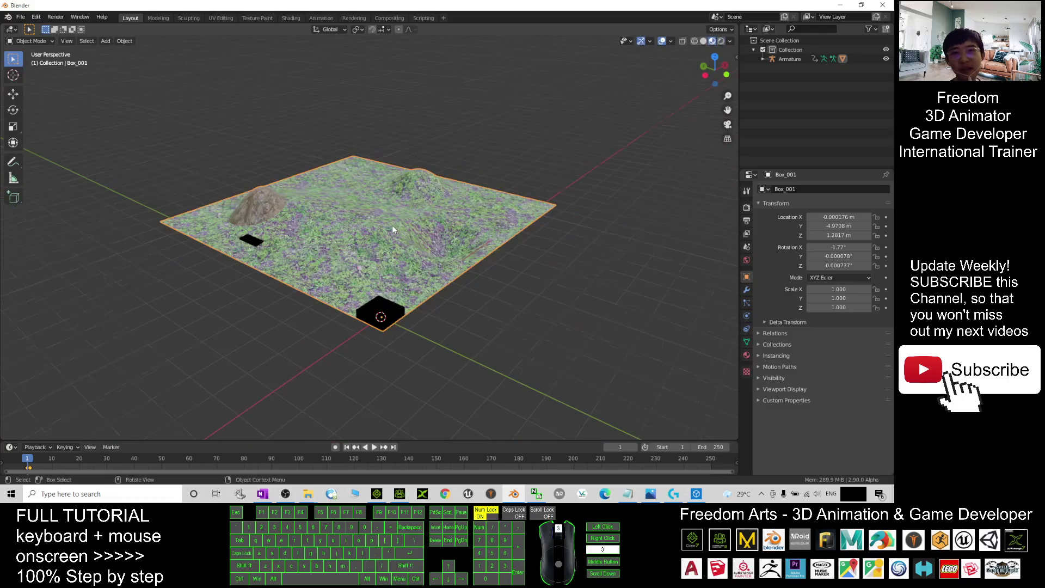
scroll(392, 224, "up", 3)
middle_click_drag(392, 225, 407, 248)
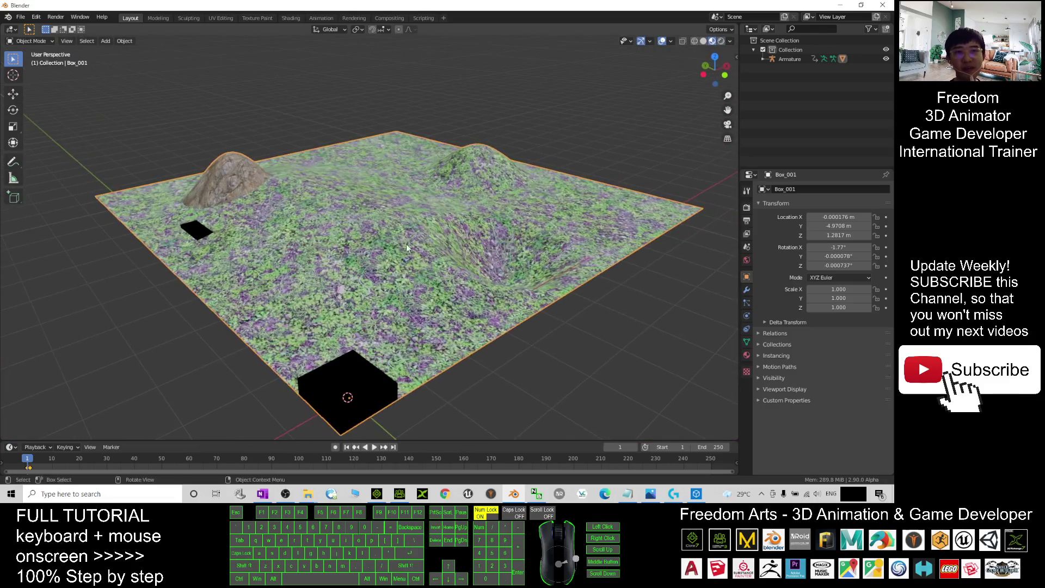
scroll(407, 248, "down", 3)
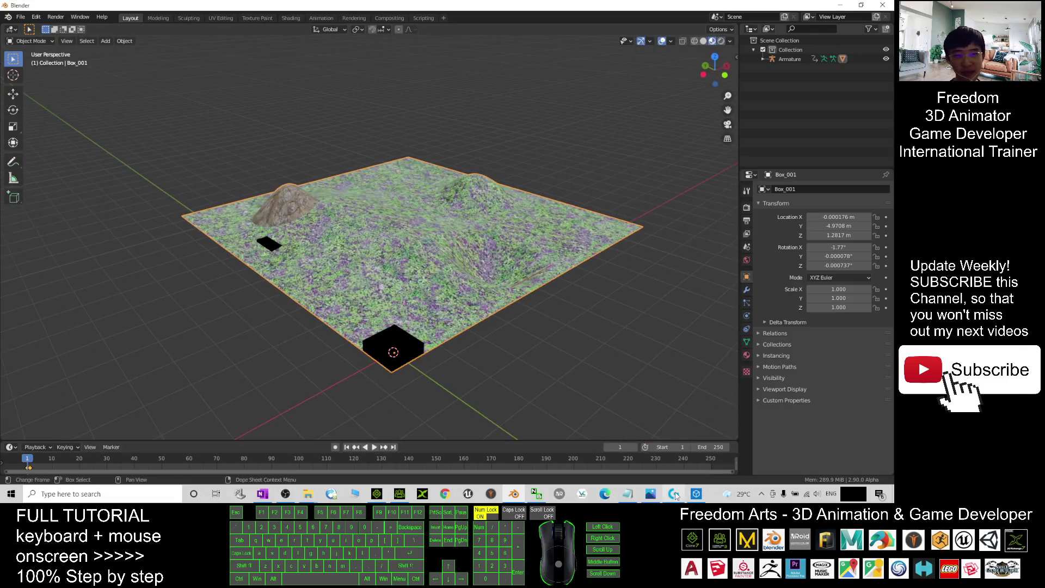
Switch to iClone 7, maximize its window to examine the original terrain, and return to Blender for comparison
left_click(650, 494)
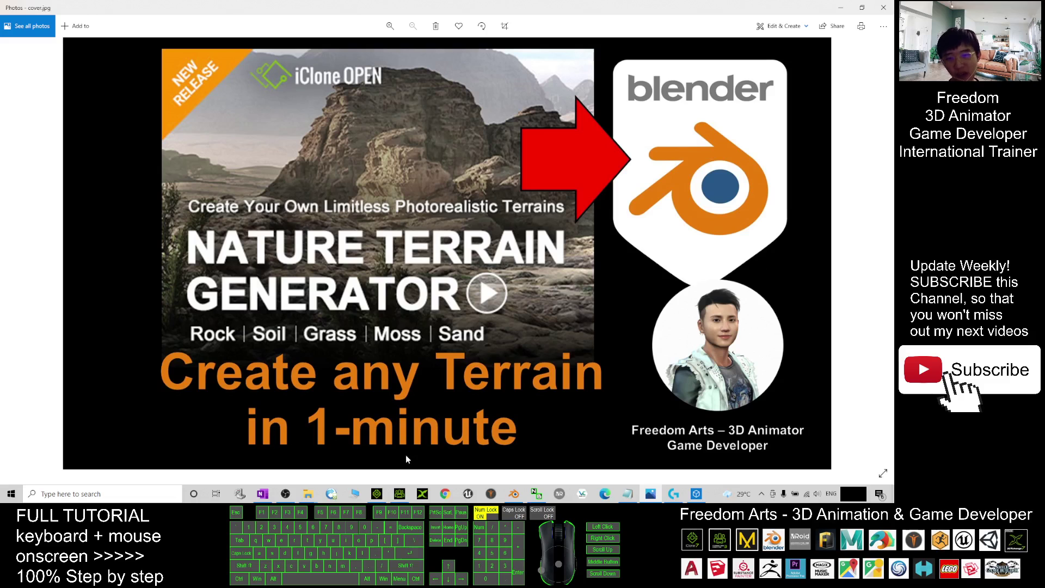
left_click(377, 494)
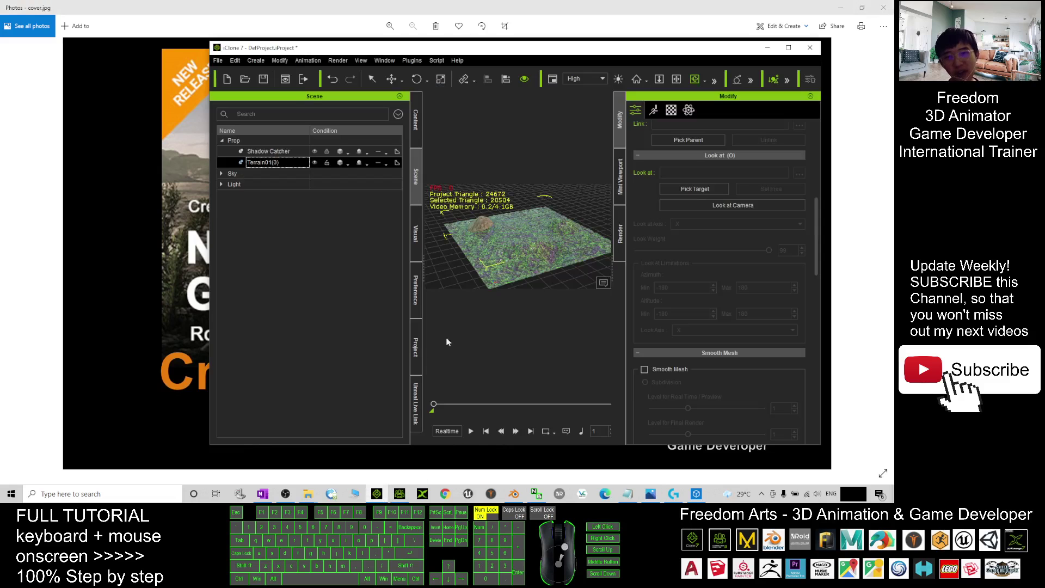
left_click(789, 48)
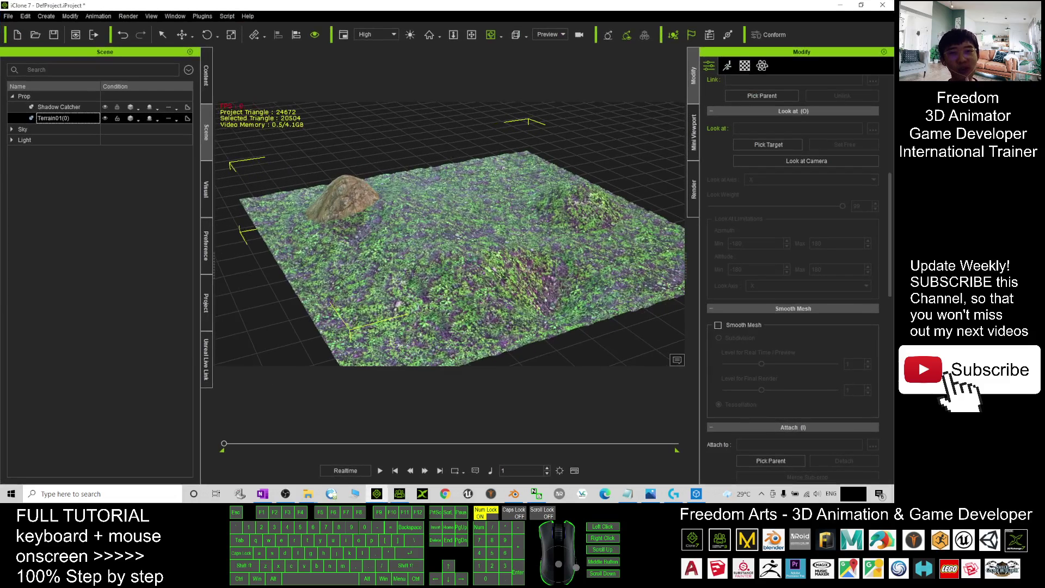
scroll(495, 172, "up", 8)
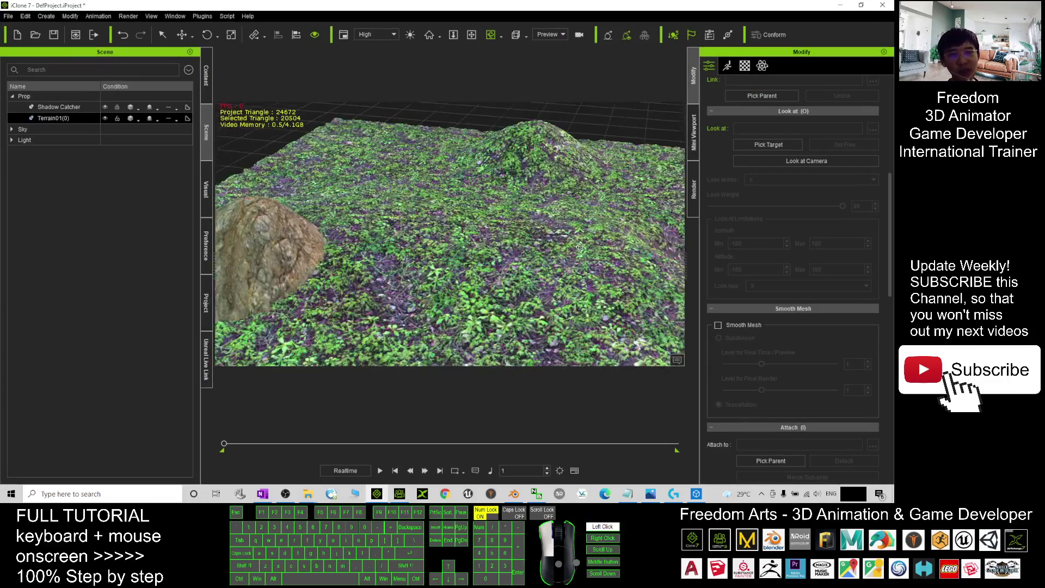
scroll(579, 248, "down", 8)
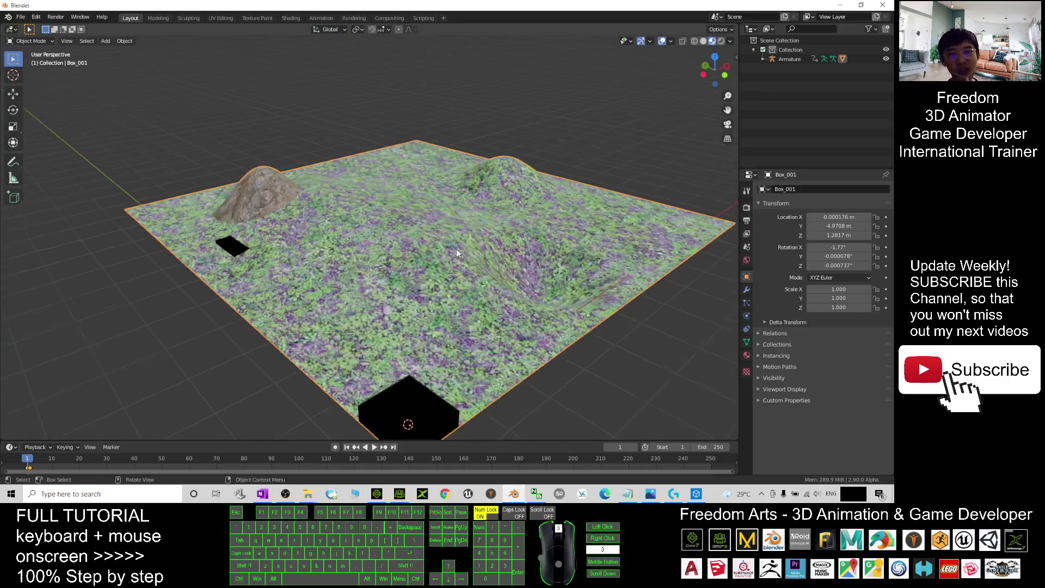
scroll(456, 249, "up", 3)
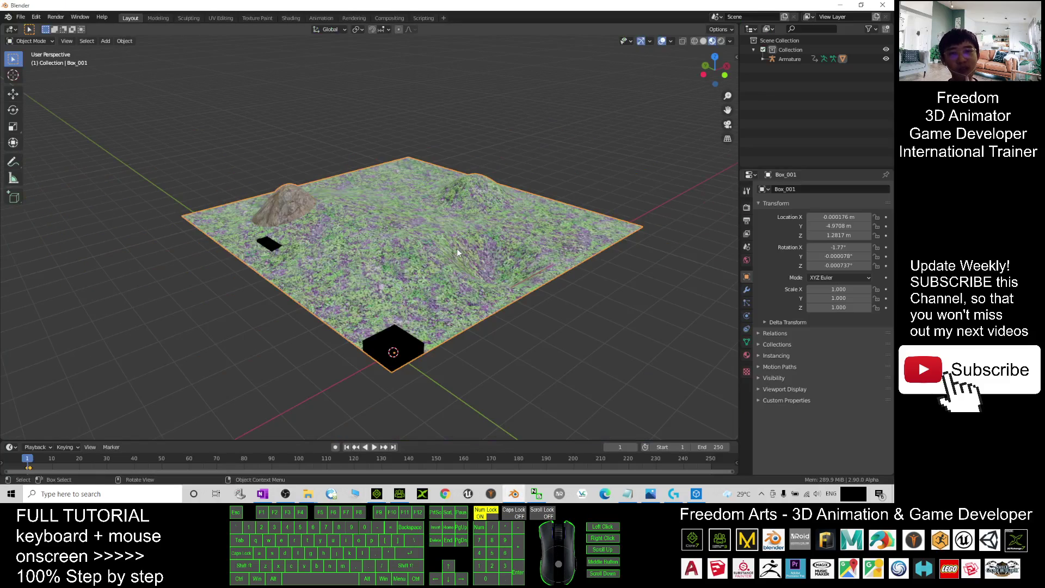
Show the terrain in Wireframe shading and enter Edit Mode on its mesh
left_click(694, 40)
middle_click_drag(495, 390, 468, 387)
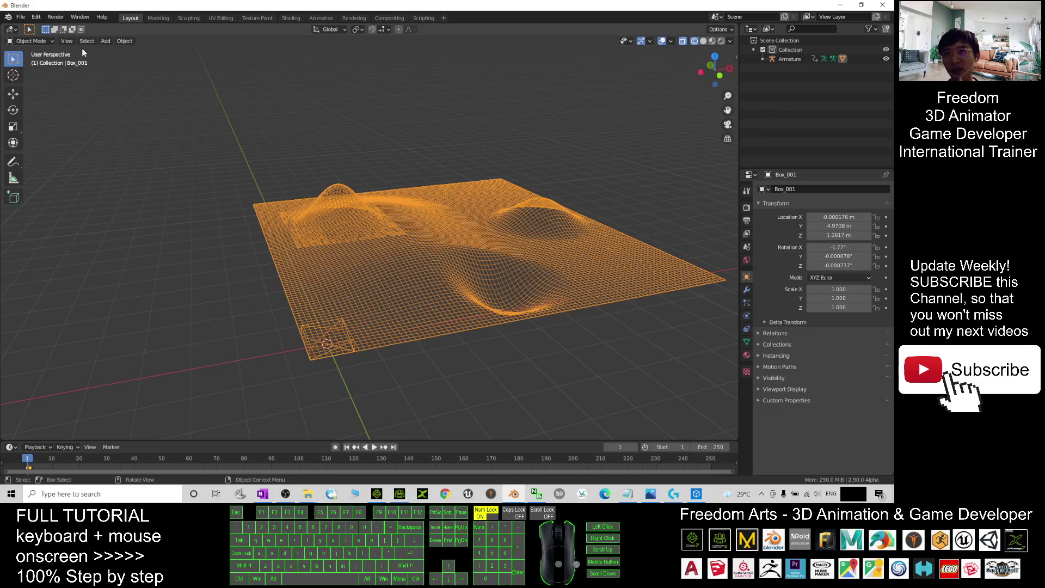
left_click(37, 38)
left_click(25, 62)
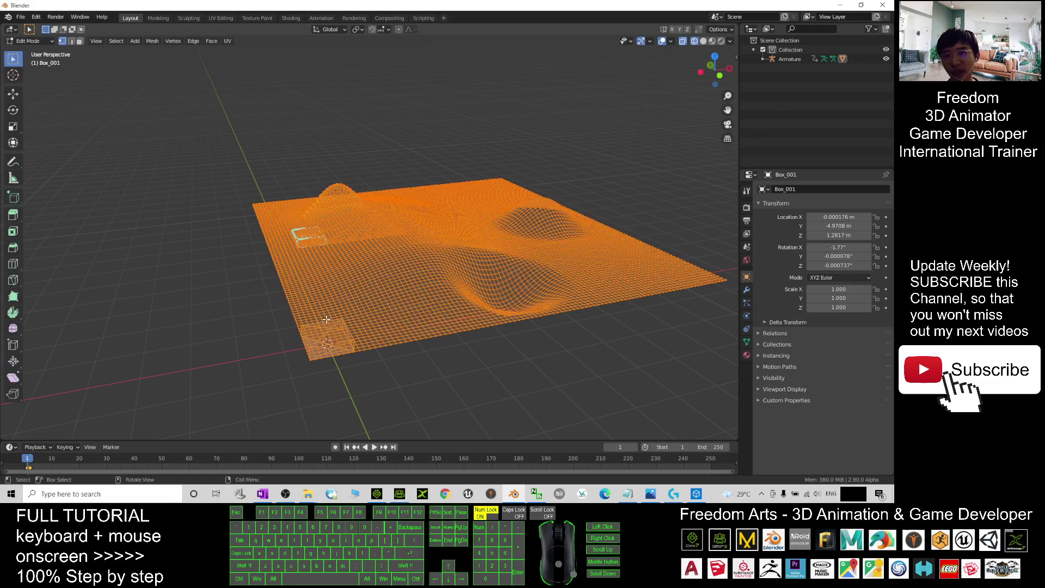
Switch to face selection and box-select the faces of the raised box at the terrain's corner from a side view
left_click(328, 330)
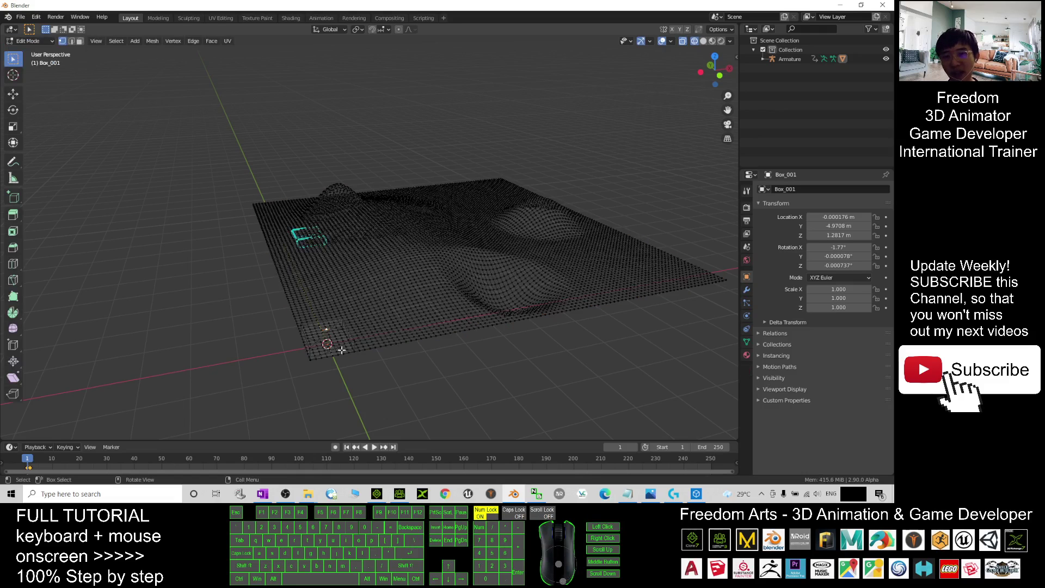
left_click(79, 41)
middle_click_drag(349, 328, 571, 267)
left_click_drag(555, 234, 469, 273)
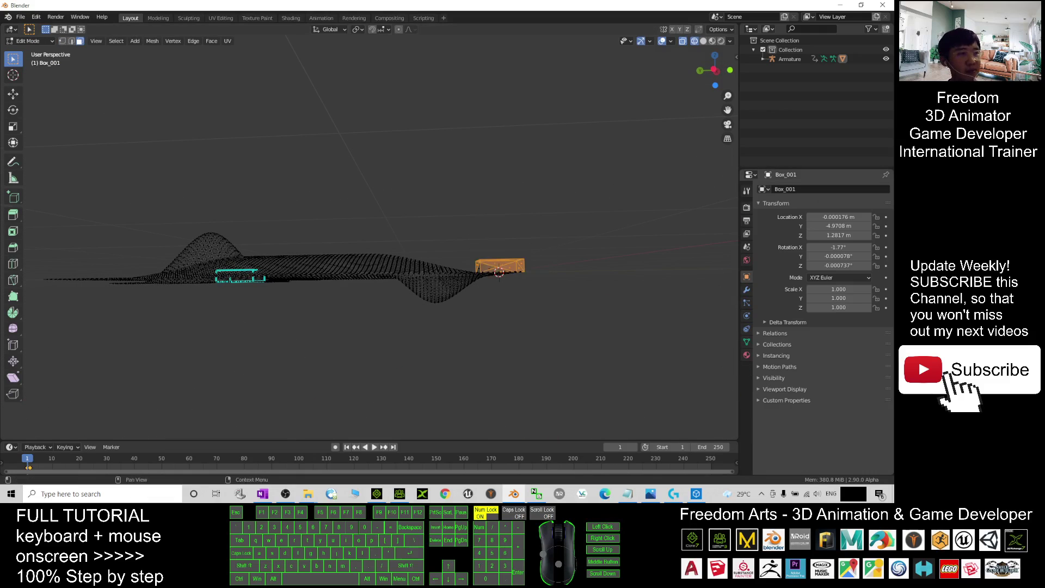